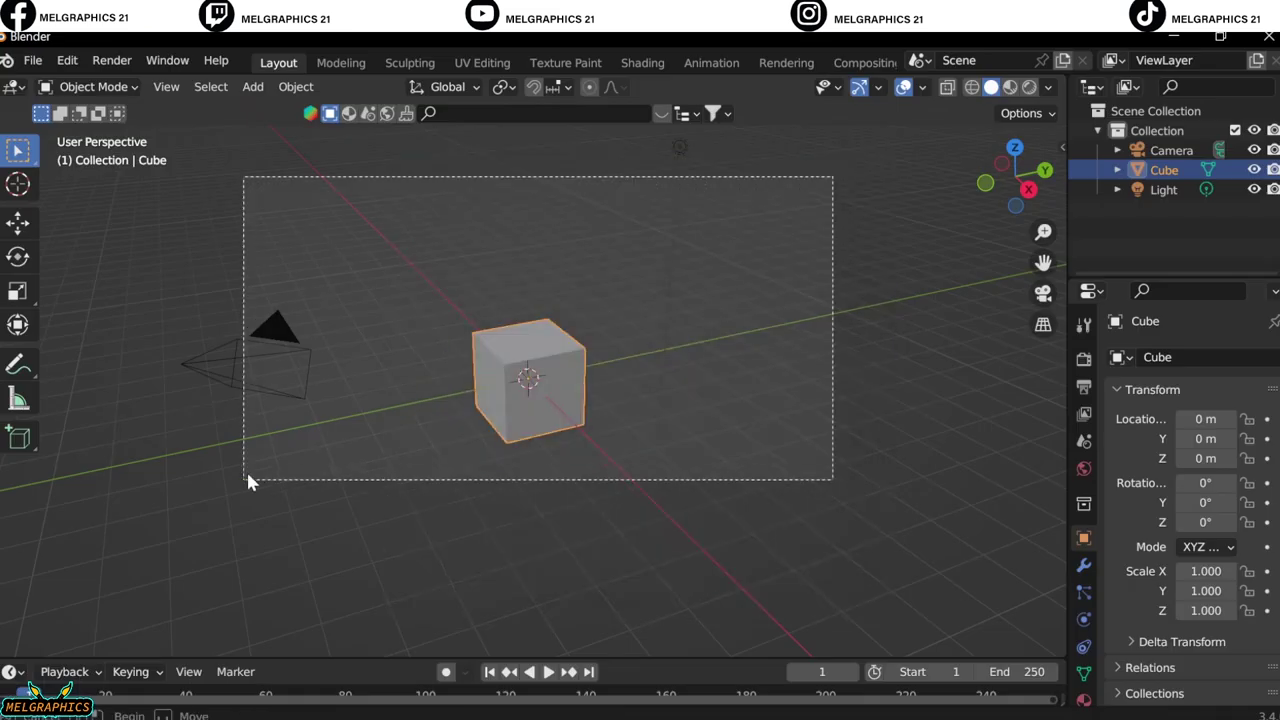
Sculpt the UV sphere with the Grab brush into a smooth egg that narrows toward the bottom
left_click(98, 152)
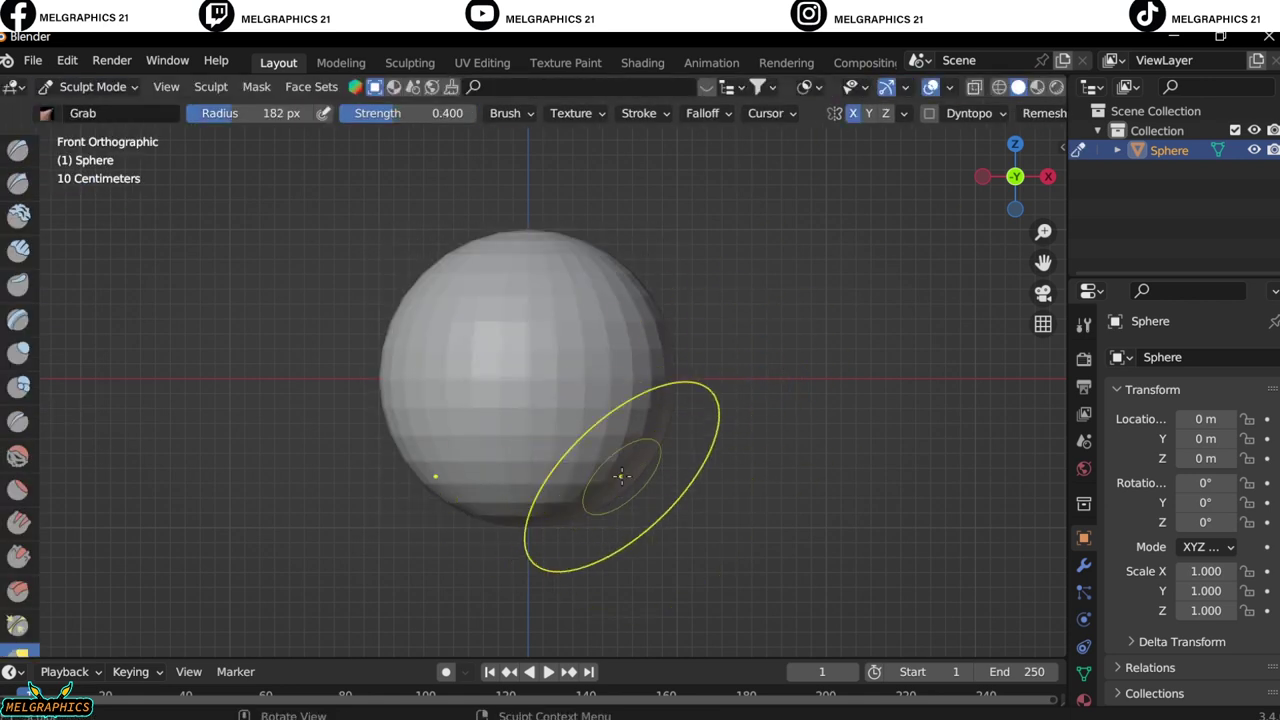
left_click_drag(622, 476, 540, 540)
left_click_drag(639, 461, 662, 355)
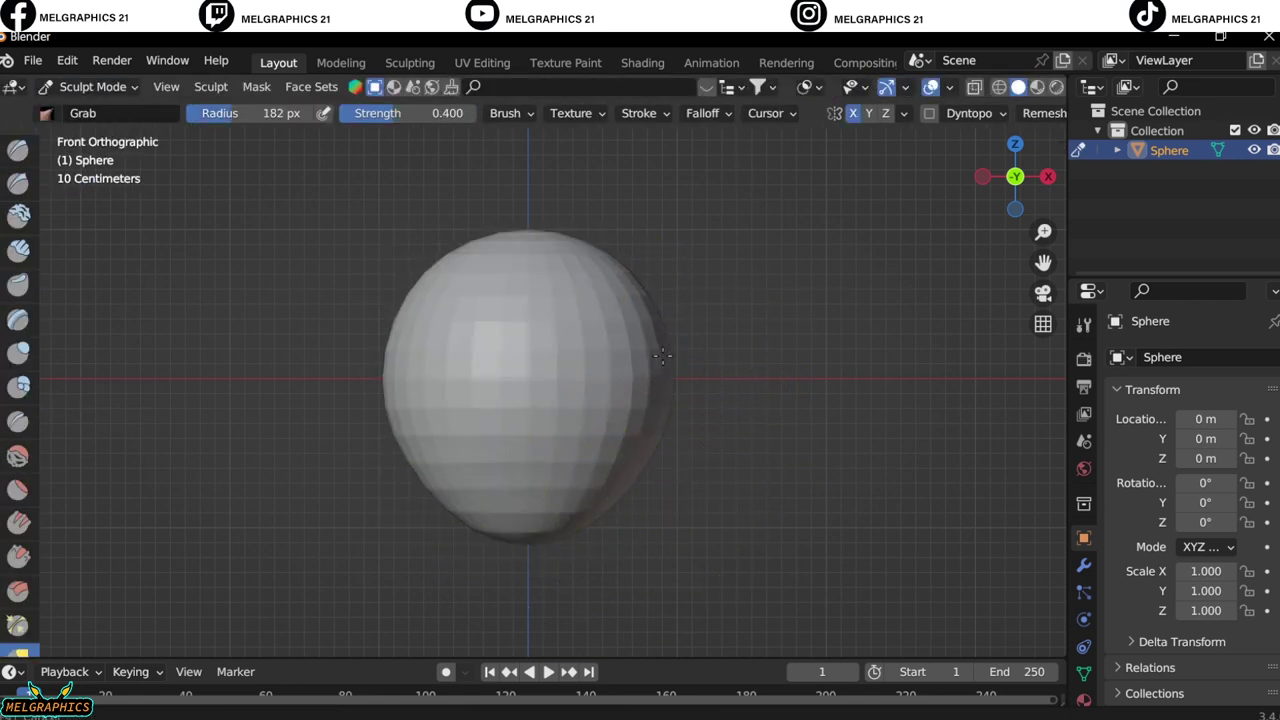
middle_click_drag(681, 378, 670, 380, "alt")
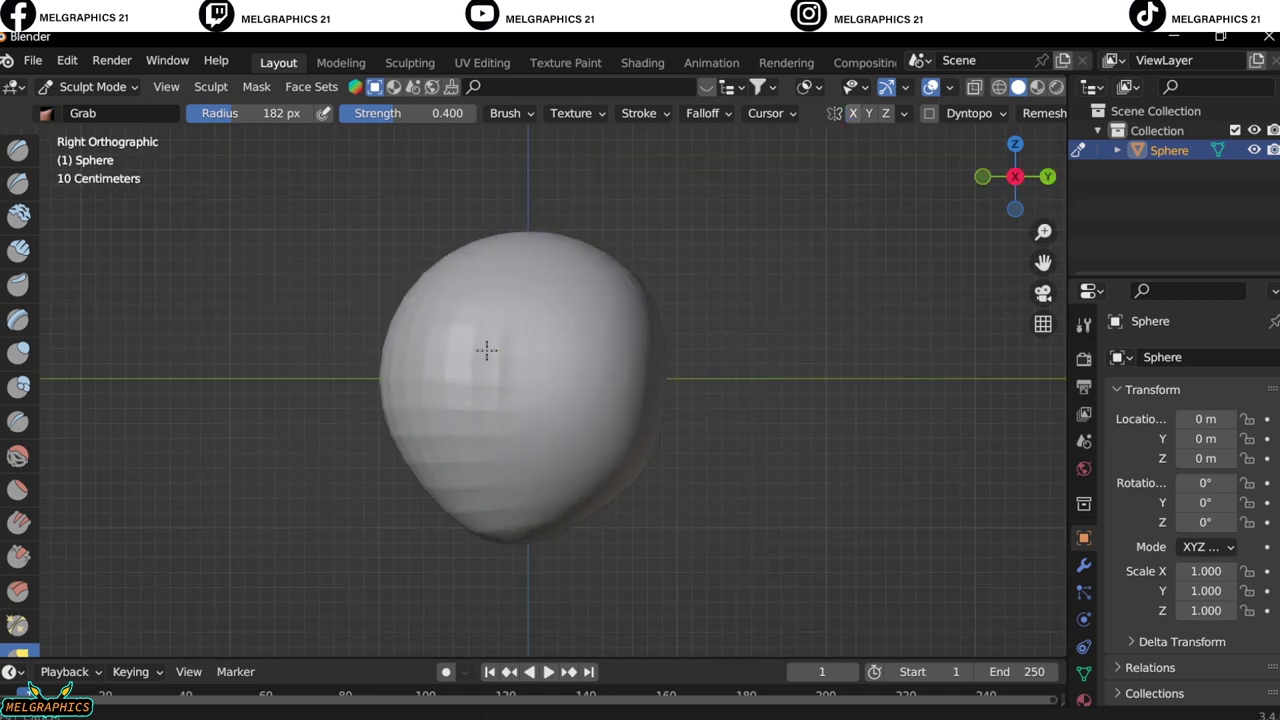
middle_click_drag(486, 349, 534, 300, "alt")
mouse_move(534, 513)
middle_mouse_down()
mouse_move(806, 449)
mouse_move(346, 286)
middle_mouse_up()
scroll(346, 286, "up", 3)
With the Draw Sharp brush at 105 px radius, carve two eye sockets into the face
left_click(18, 183)
key("f")
left_click(638, 341)
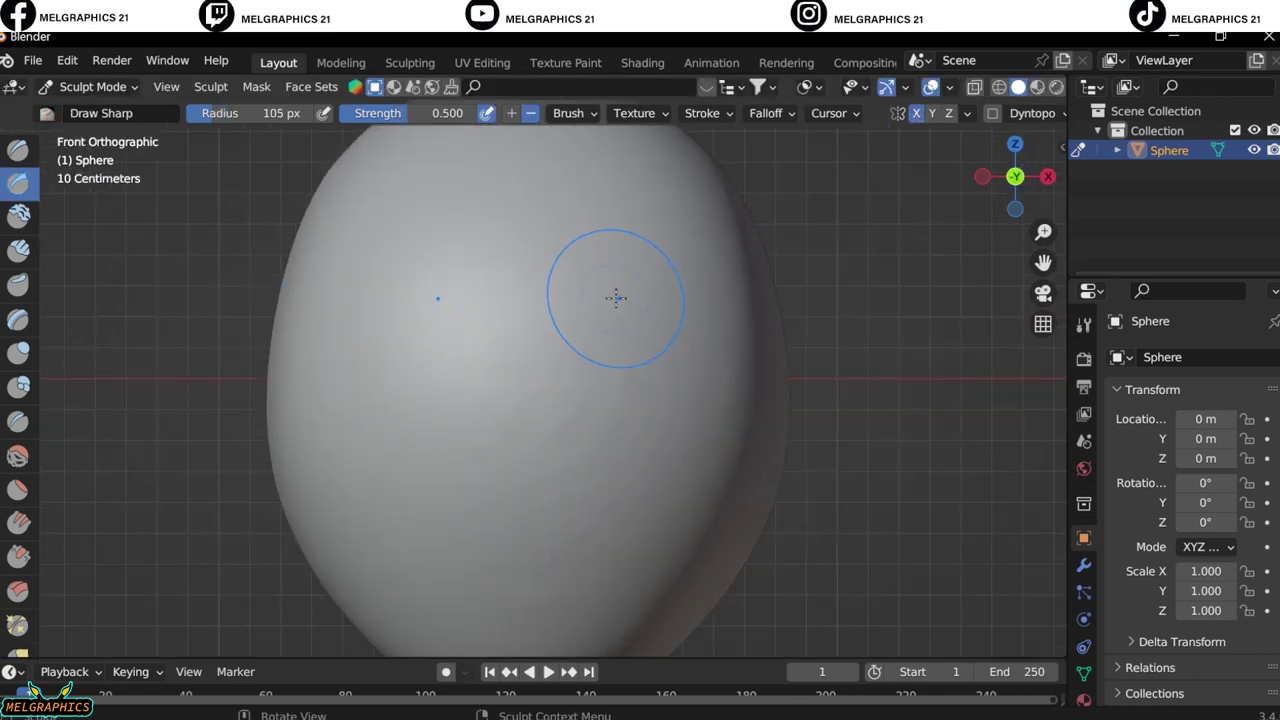
left_click_drag(380, 300, 480, 335)
left_click_drag(570, 300, 680, 325)
left_click_drag(380, 330, 490, 360)
mouse_move(600, 330)
left_mouse_down()
mouse_move(591, 303)
mouse_move(650, 330)
left_mouse_up()
Deepen both eye sockets with further strokes
left_click_drag(380, 300, 480, 340)
left_click_drag(570, 300, 660, 340)
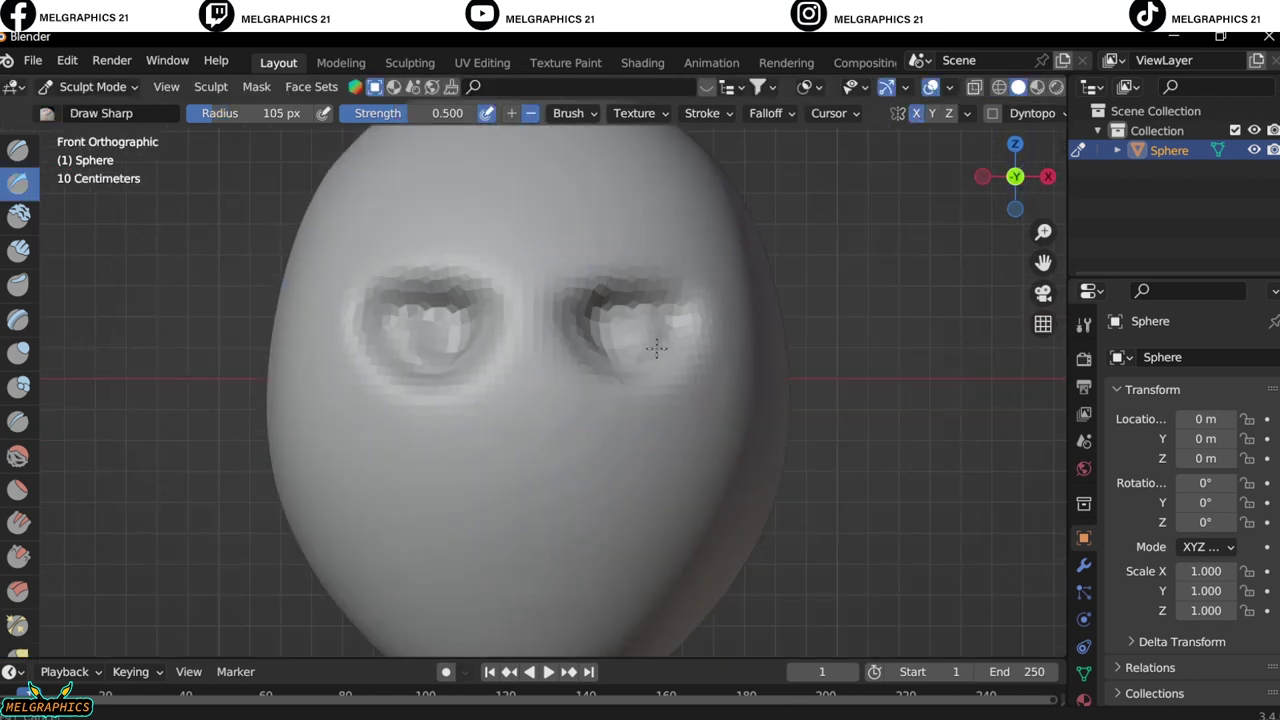
left_click_drag(380, 320, 470, 360)
mouse_move(600, 310)
left_mouse_down()
mouse_move(657, 351)
mouse_move(694, 311)
mouse_move(614, 329)
left_mouse_up()
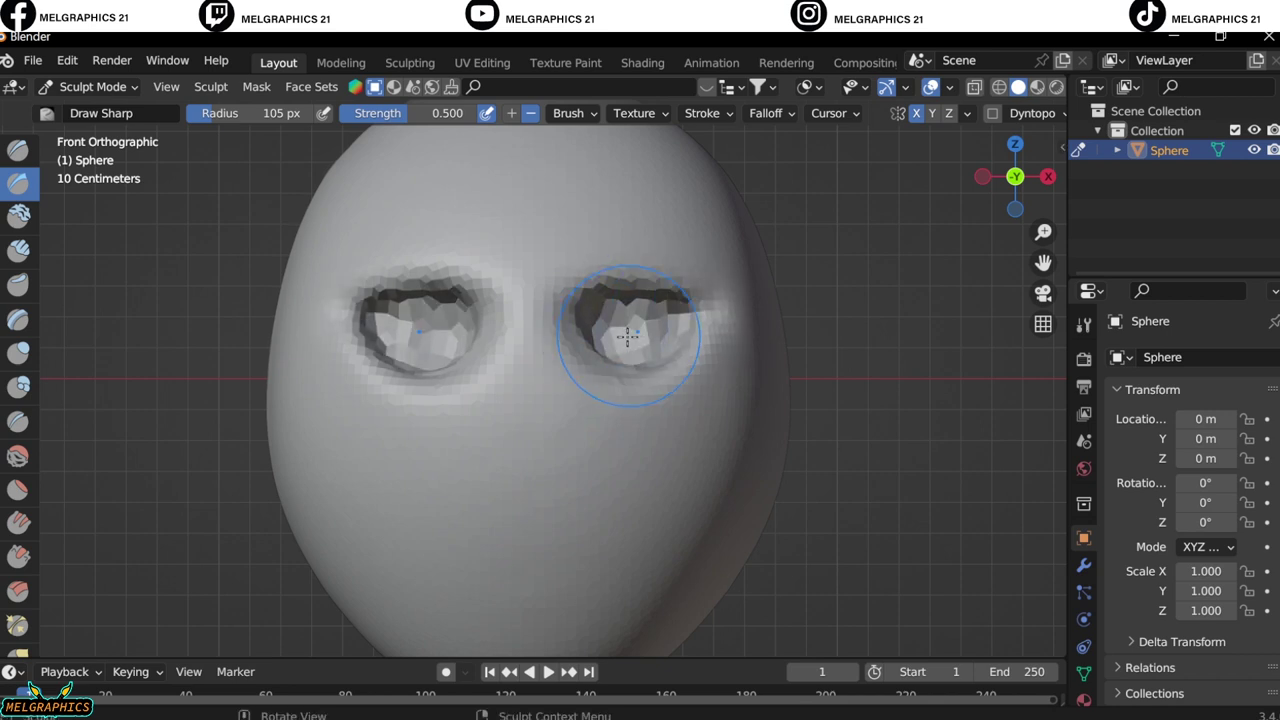
middle_click_drag(614, 329, 614, 234, "shift")
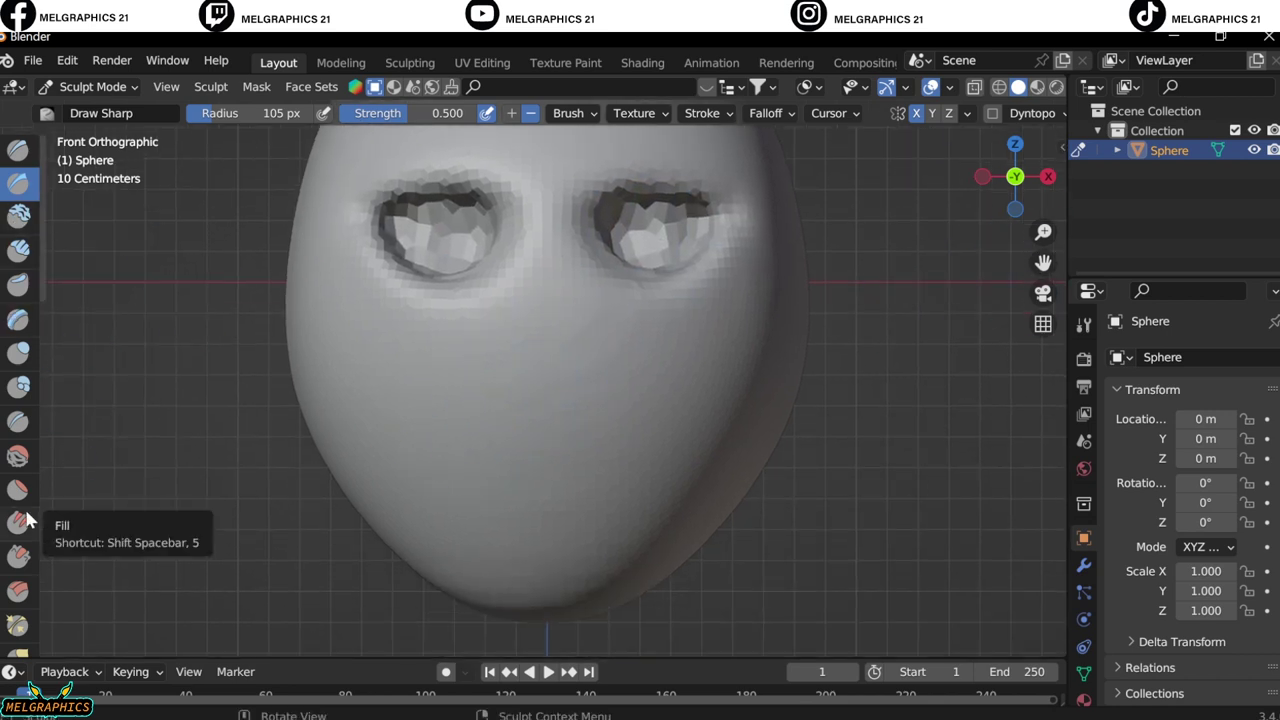
left_click(18, 149)
Add a UV sphere scaled to 0.136 and place it in front of the face below the eyes
left_click(92, 87)
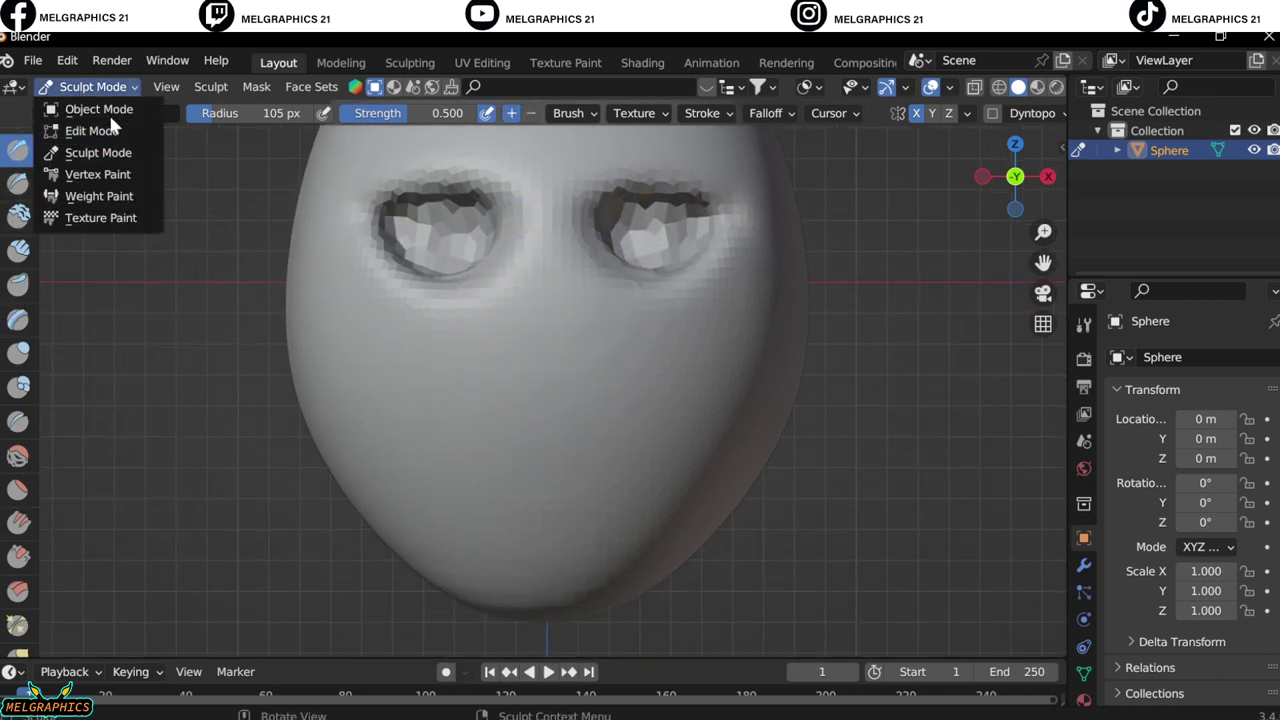
left_click(109, 113)
key("shift+a")
left_click(740, 374)
key("s")
left_click(584, 328)
left_click(594, 430)
key("KP_3")
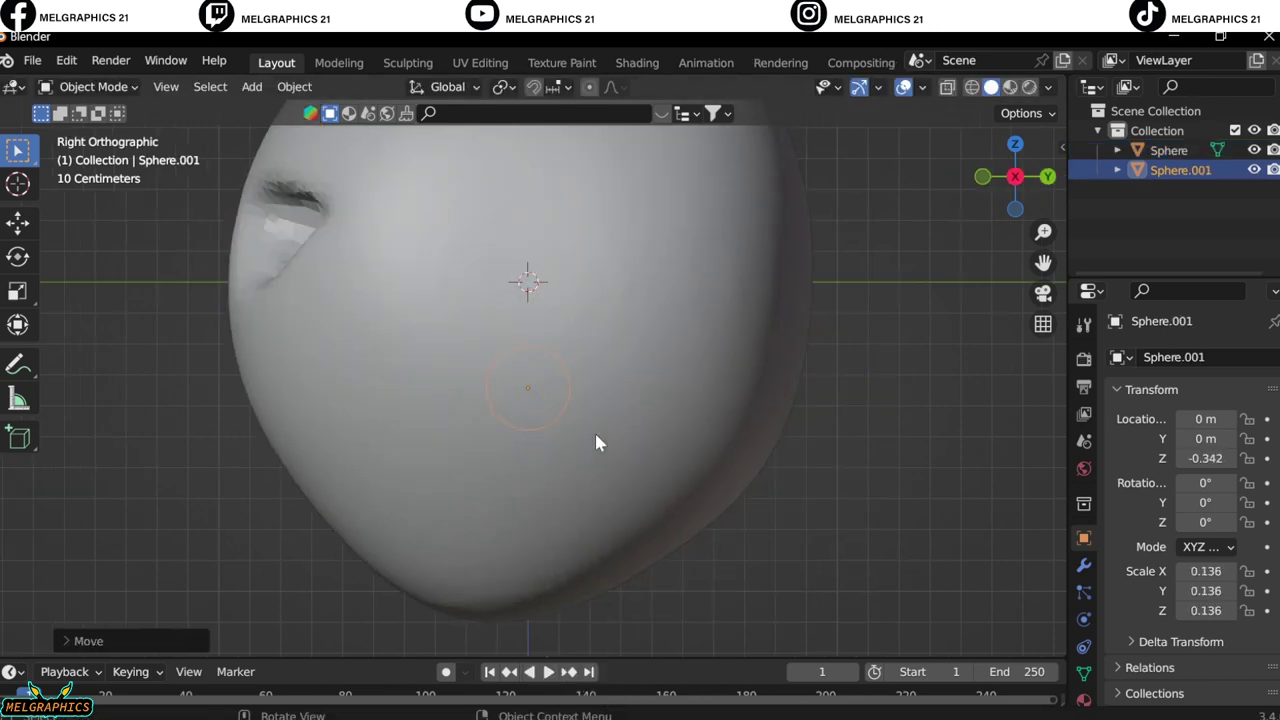
key("g")
key("y")
left_click(314, 349)
key("KP_1")
scroll(484, 317, "up", 3)
Sculpt the small sphere with Grab and Inflate into an oval nose
left_click(92, 87)
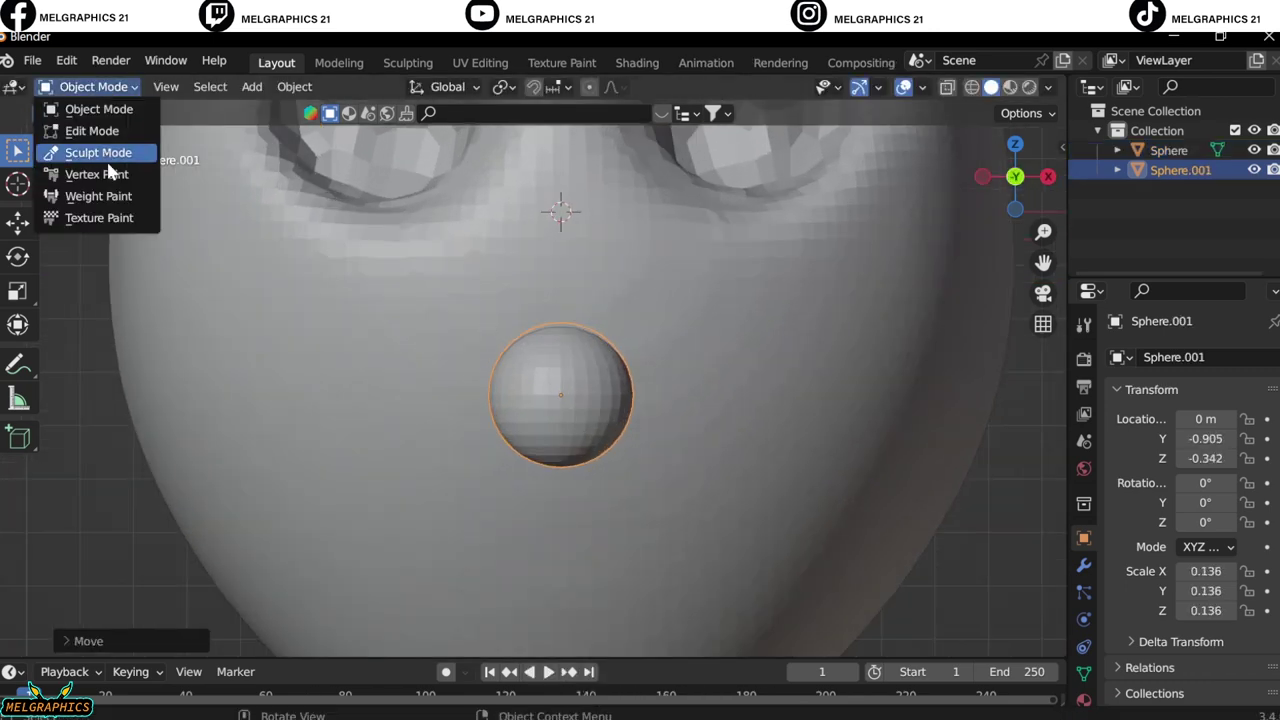
left_click(109, 151)
key("g")
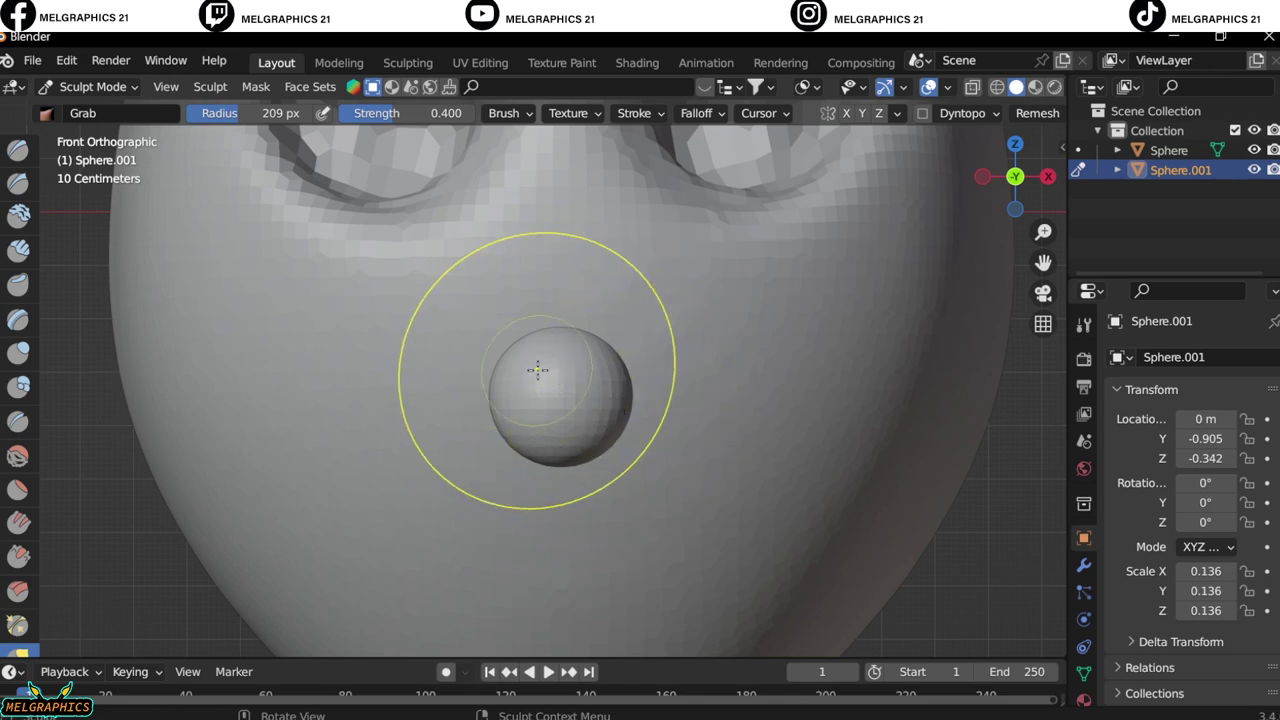
left_click(20, 353)
key("KP_3")
key("g")
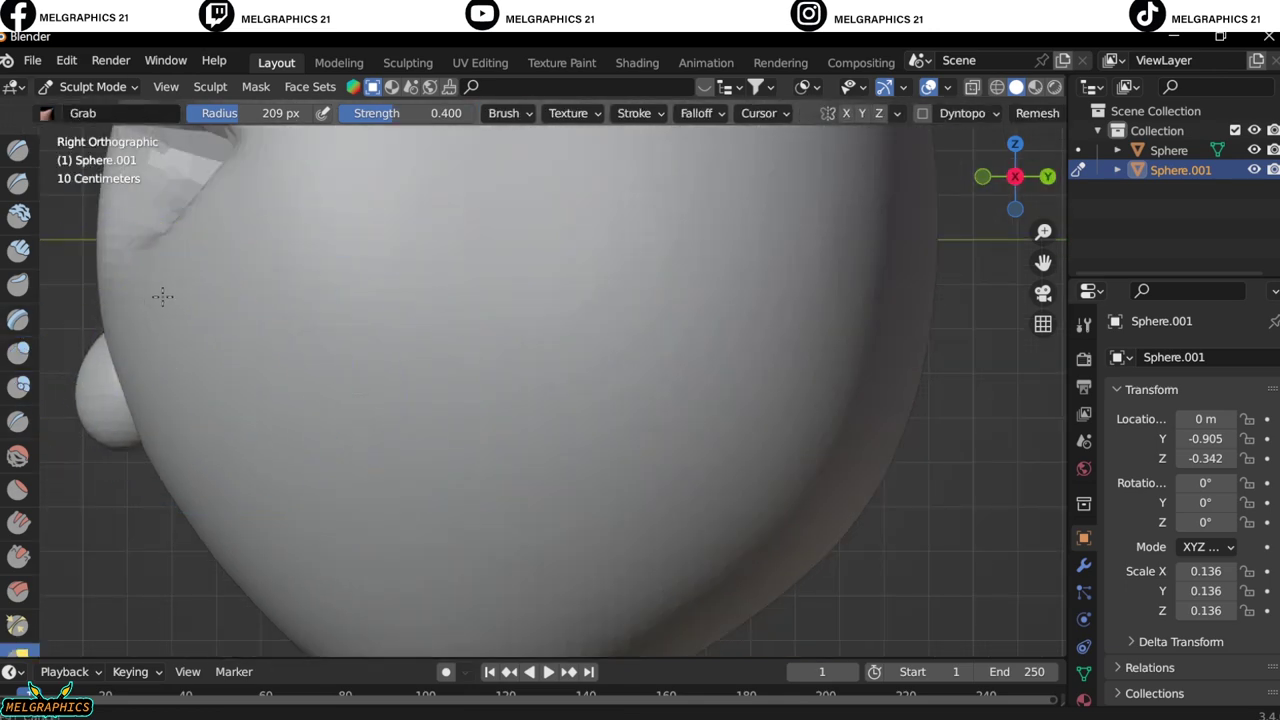
key("KP_1")
scroll(361, 388, "up", 1)
key("i")
scroll(630, 498, "up", 3)
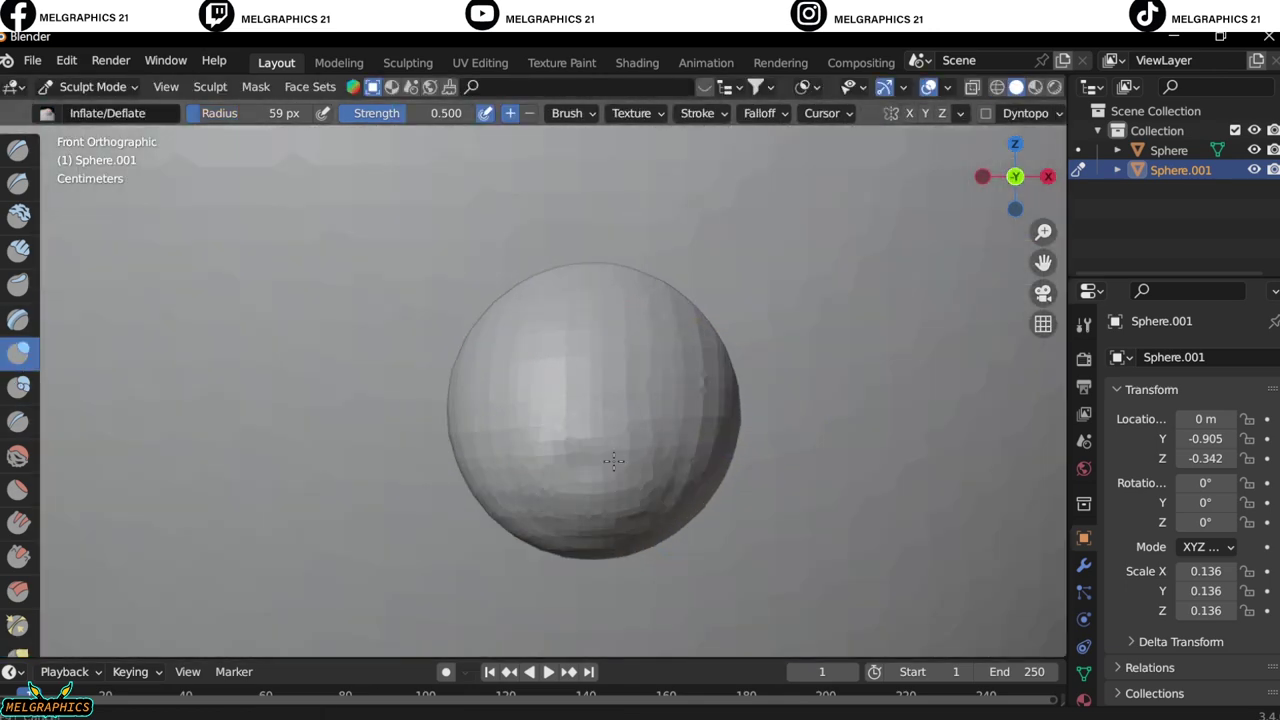
key("g")
middle_click_drag(748, 337, 651, 409)
key("KP_1")
scroll(583, 391, "down", 3)
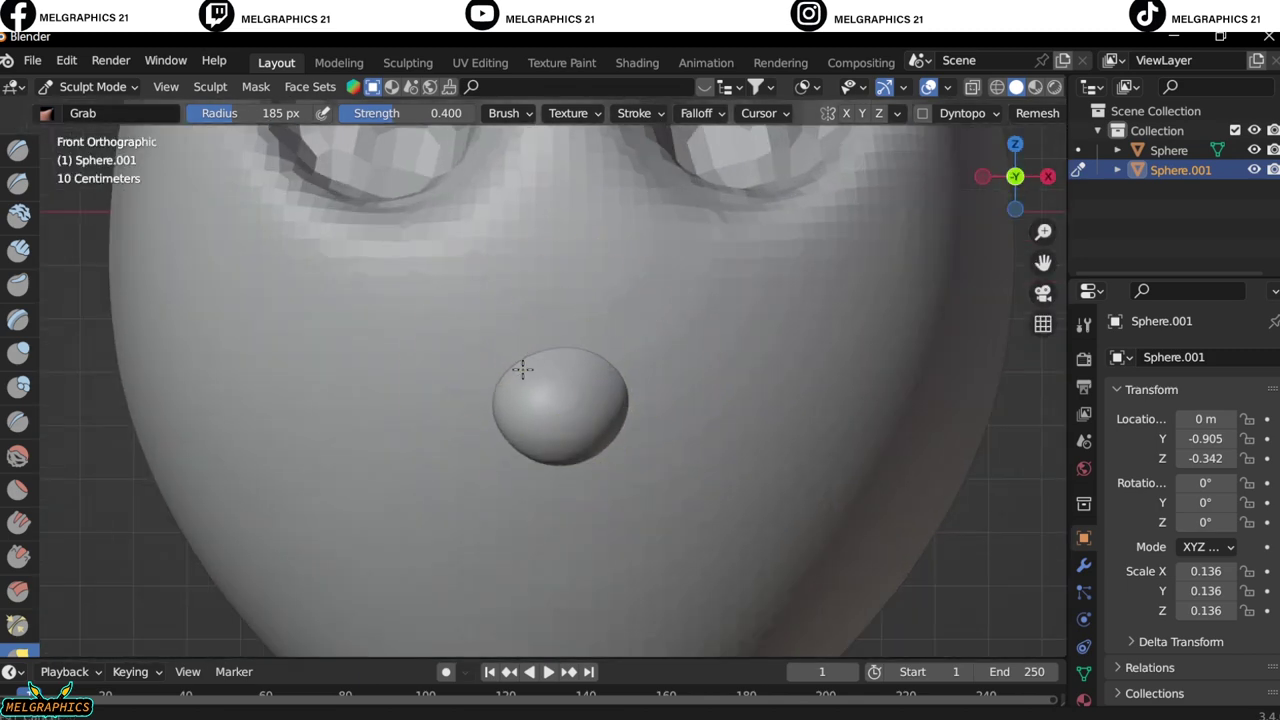
scroll(600, 470, "down", 1)
scroll(714, 400, "down", 2)
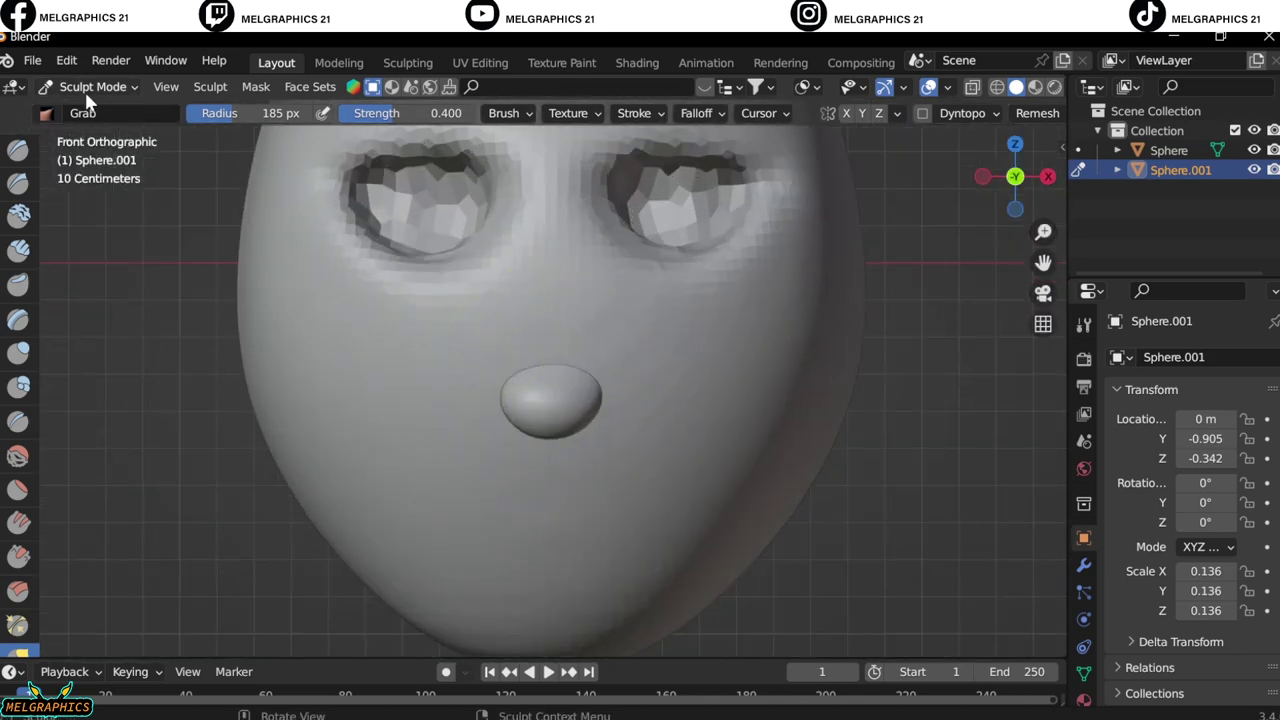
Back in Object Mode, apply Shade Smooth to the head
left_click(85, 87)
left_click(85, 110)
right_click(788, 338)
left_click(790, 338)
Apply Shade Smooth to the nose sphere
left_click(548, 400)
right_click(560, 330)
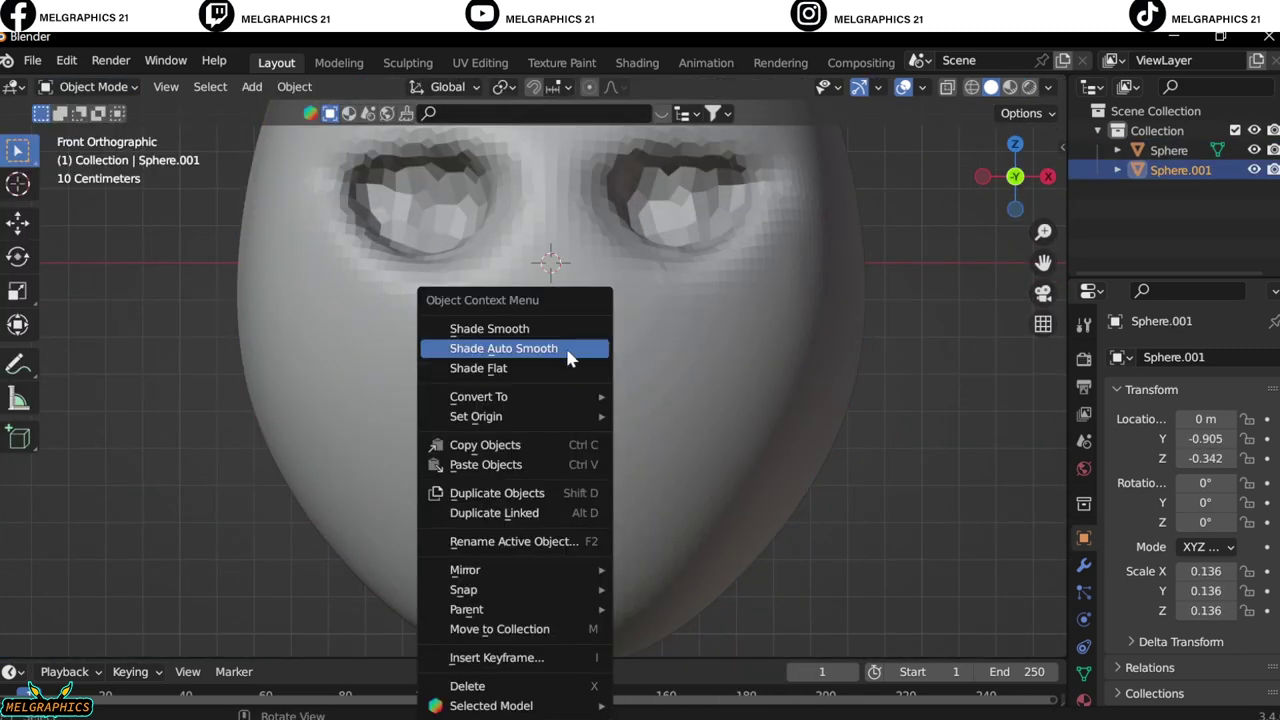
left_click(586, 349)
scroll(895, 508, "down", 1)
Add a UV sphere scaled to 0.266 and place it beside the right of the head
key("shift+a")
left_click(762, 420)
key("s")
left_click(623, 323)
key("g")
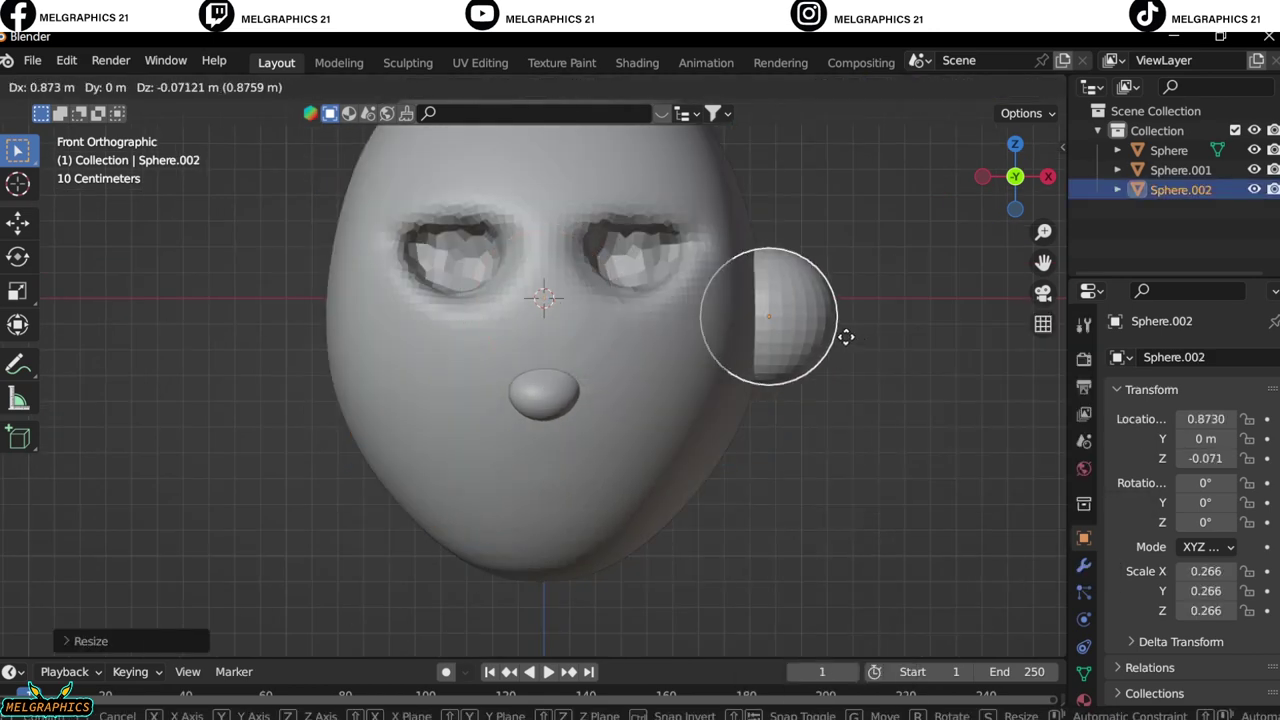
left_click(820, 355)
key("g")
key("Escape")
In Sculpt Mode, stretch the sphere with Grab into an elongated ear
left_click(85, 87)
left_click(85, 150)
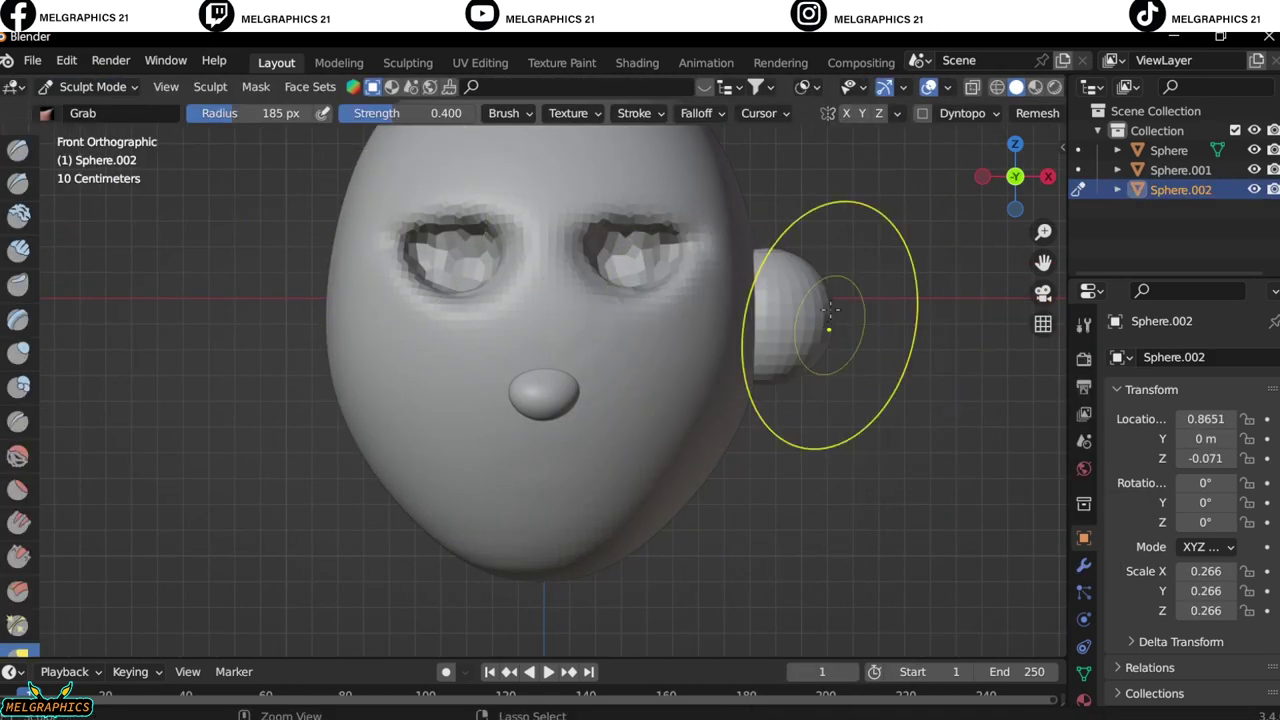
scroll(830, 323, "up", 3)
left_click_drag(840, 380, 825, 435)
left_click_drag(845, 220, 890, 160)
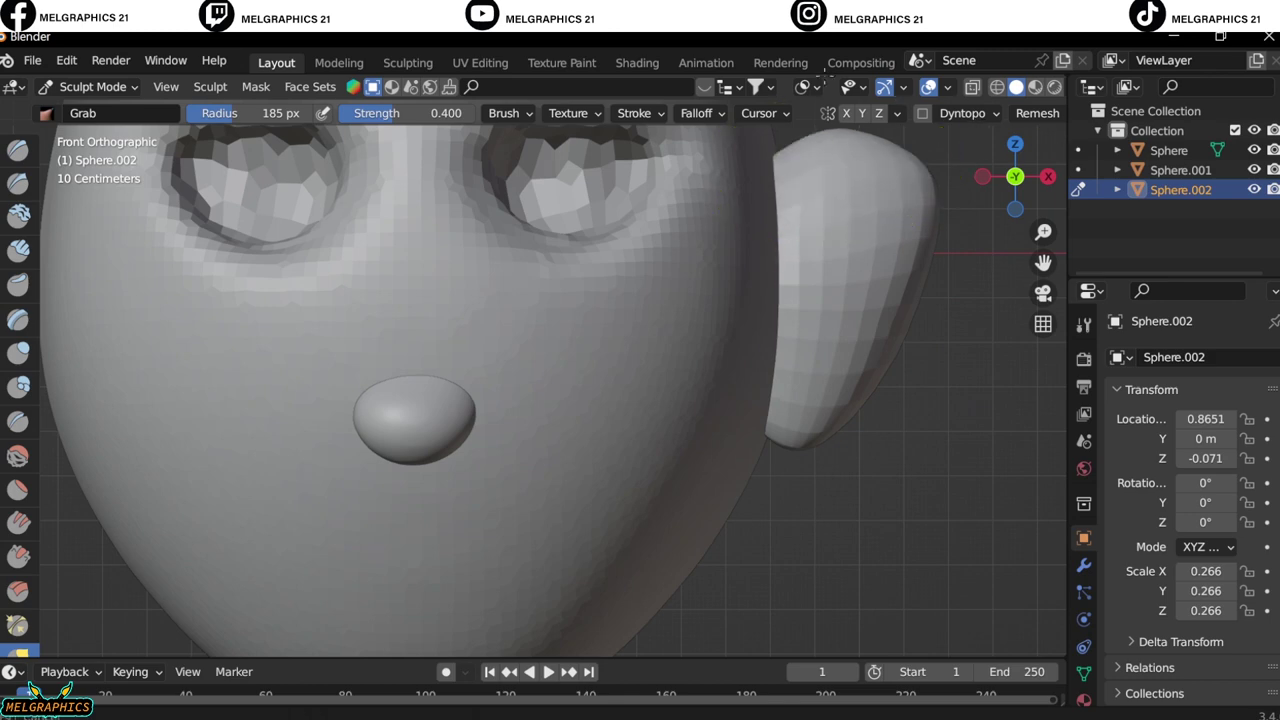
key("KP_3")
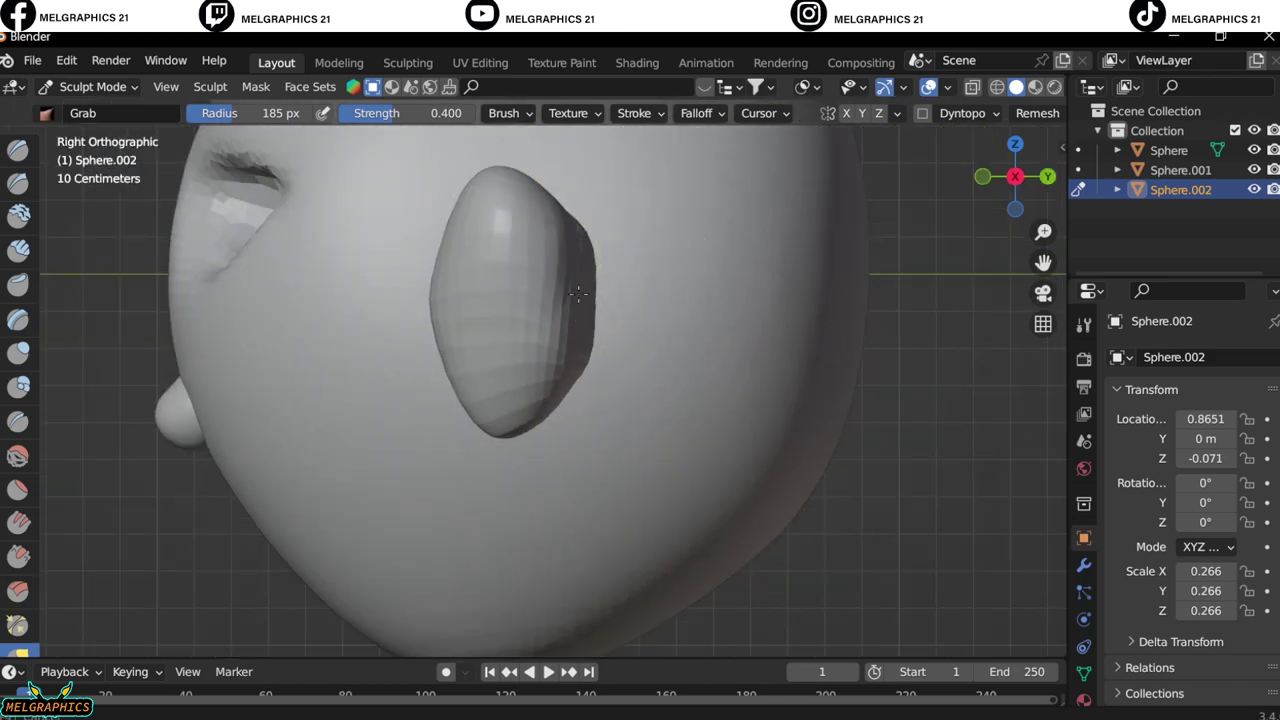
Bend the ear into a curved shape, checking it from side and front
left_click_drag(576, 250, 443, 329)
middle_click_drag(443, 329, 560, 294)
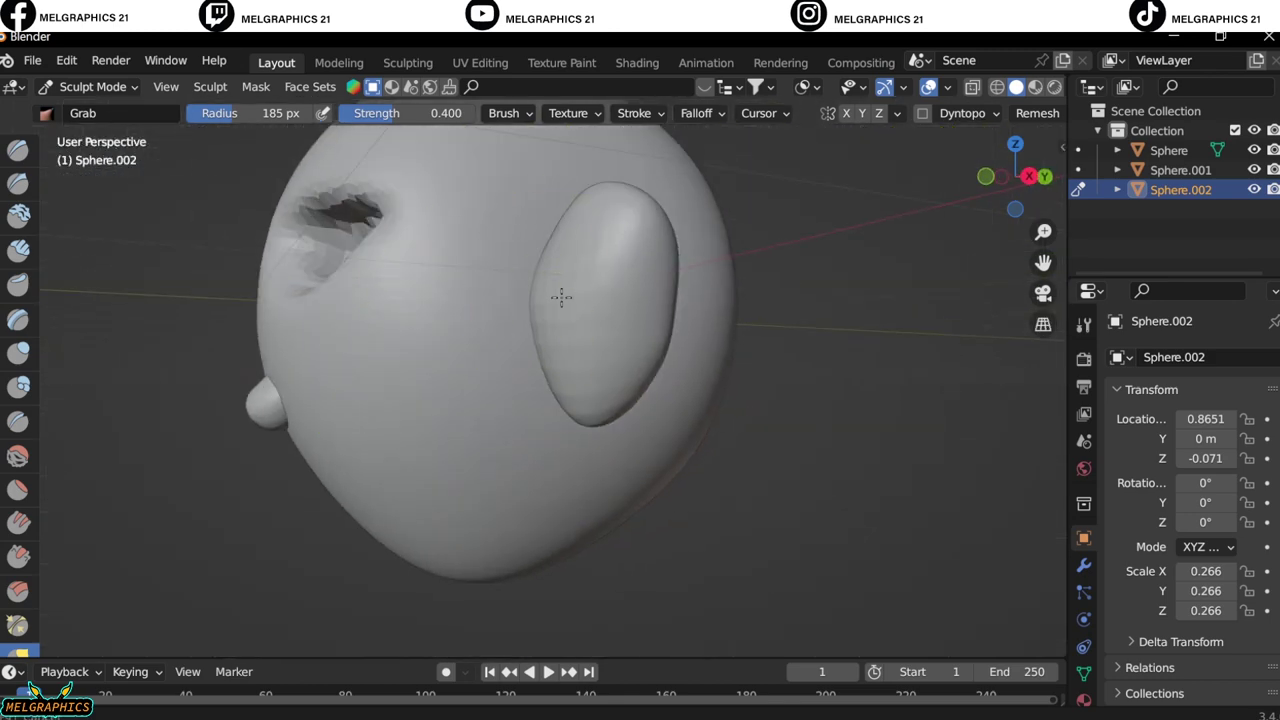
key("KP_1")
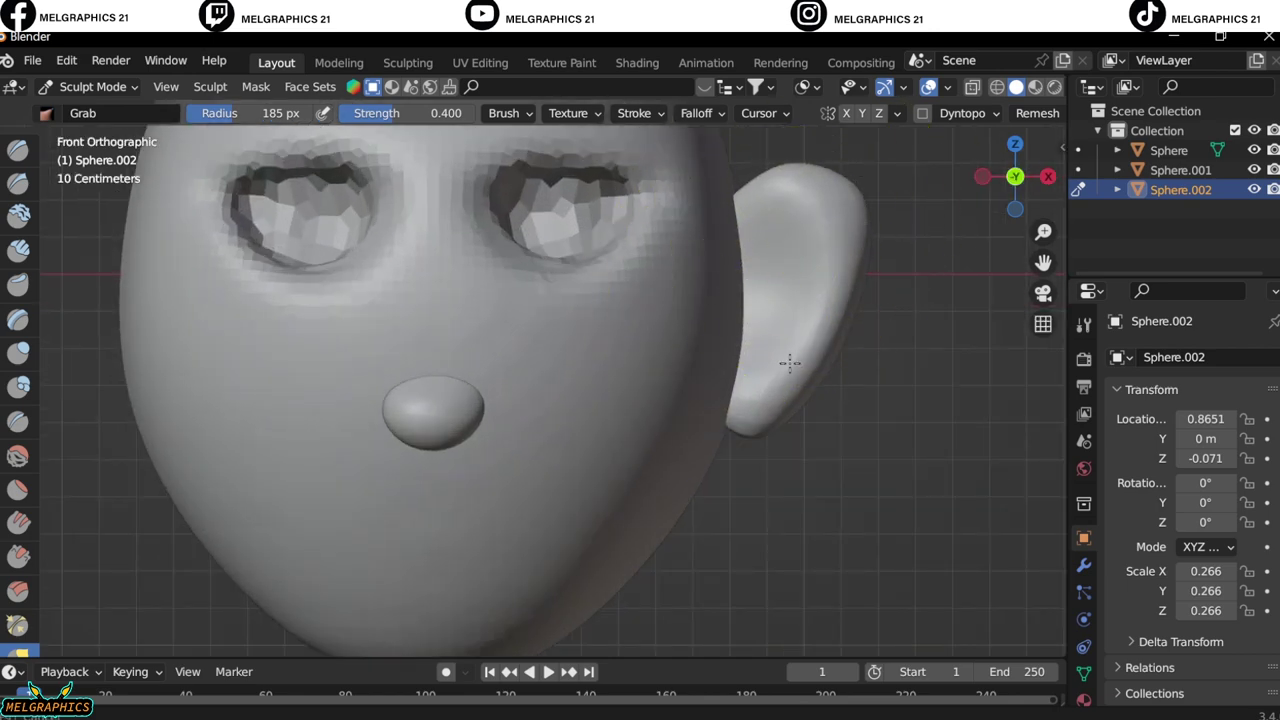
scroll(757, 191, "down", 5)
scroll(543, 357, "up", 6)
middle_click_drag(543, 357, 581, 443)
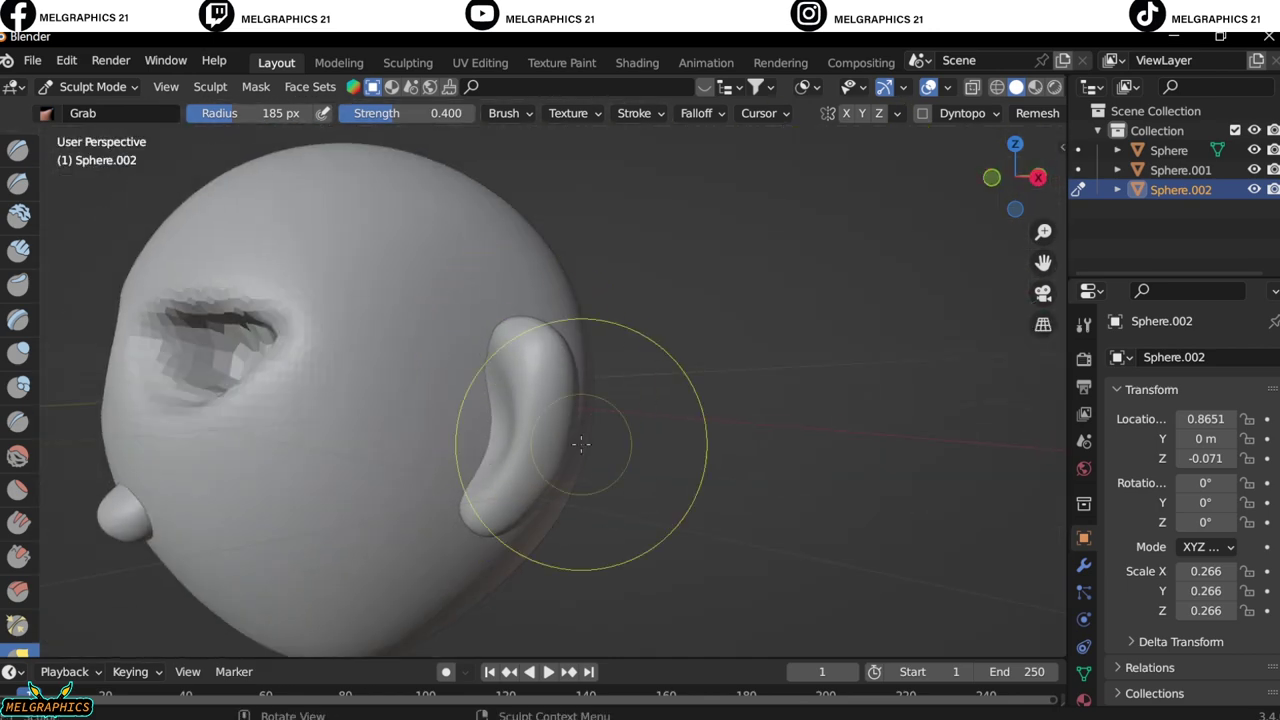
key("KP_3")
middle_click_drag(568, 400, 575, 483)
key("KP_1")
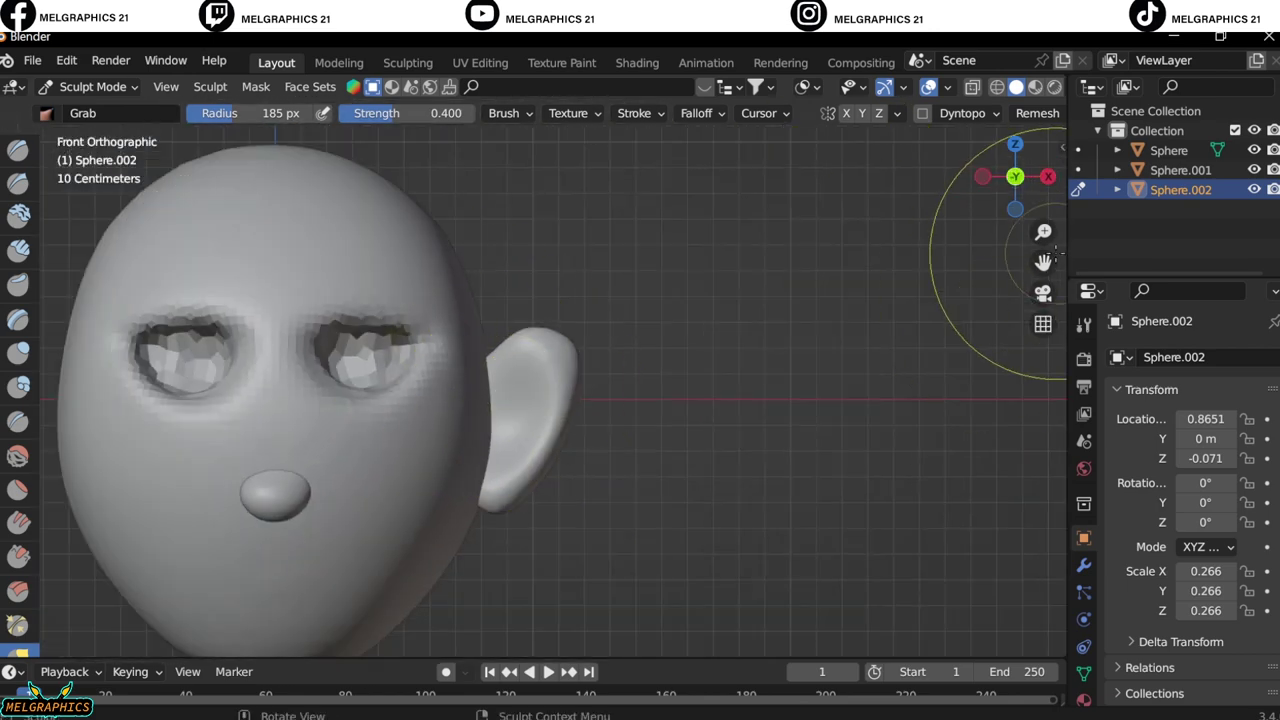
Return to Object Mode and bring up the ear's modifier list
left_click(92, 86)
left_click(86, 106)
left_click(1083, 565)
left_click(1146, 357)
Add a Mirror modifier to the ear using the head as mirror object, and apply it
left_click(686, 491)
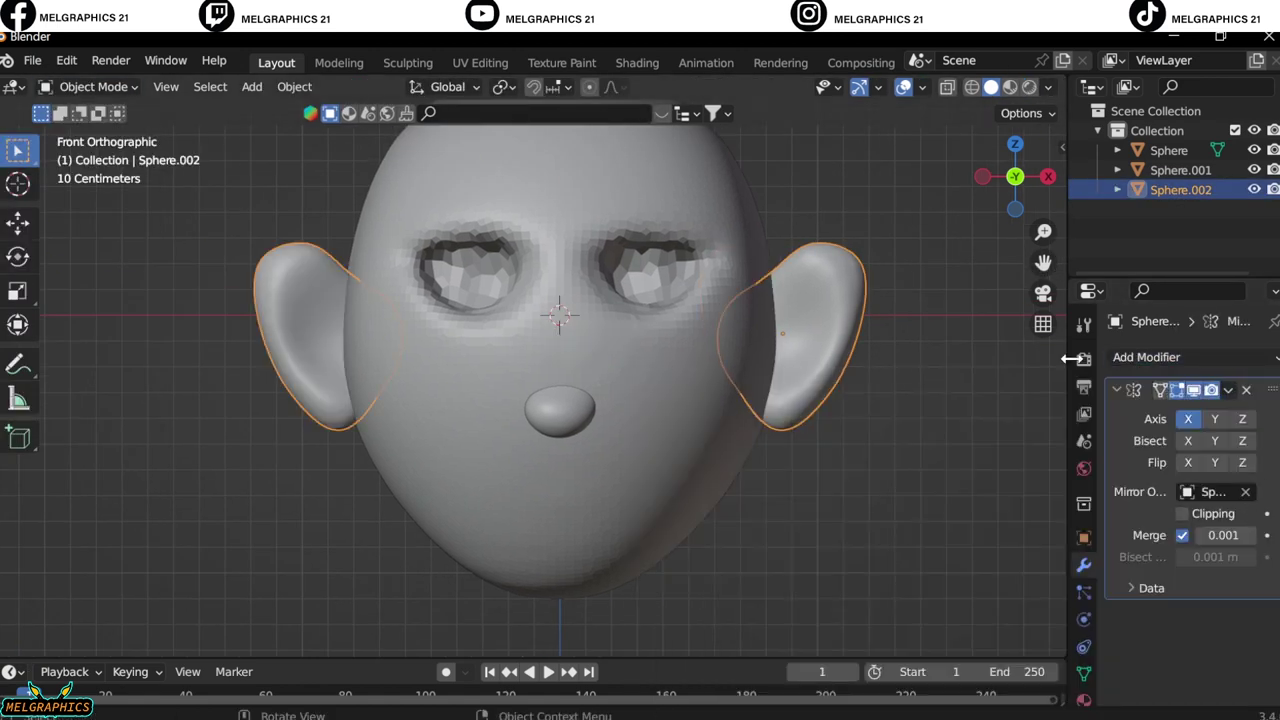
key("ctrl+a")
scroll(848, 525, "down", 2)
left_click(848, 525)
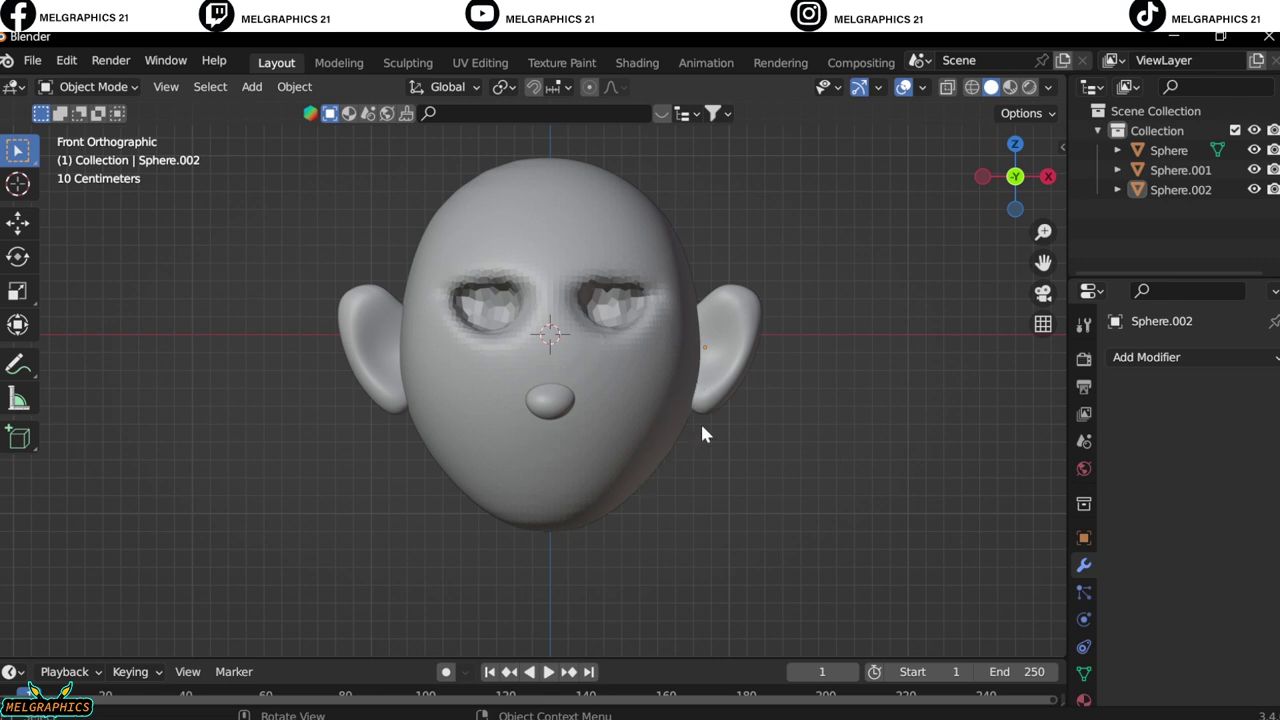
scroll(700, 422, "up", 3)
Add a hair sphere over the upper head and stretch its depth to 0.837
key("shift+a")
left_click(857, 558)
scroll(857, 558, "down", 3)
key("s")
key("g")
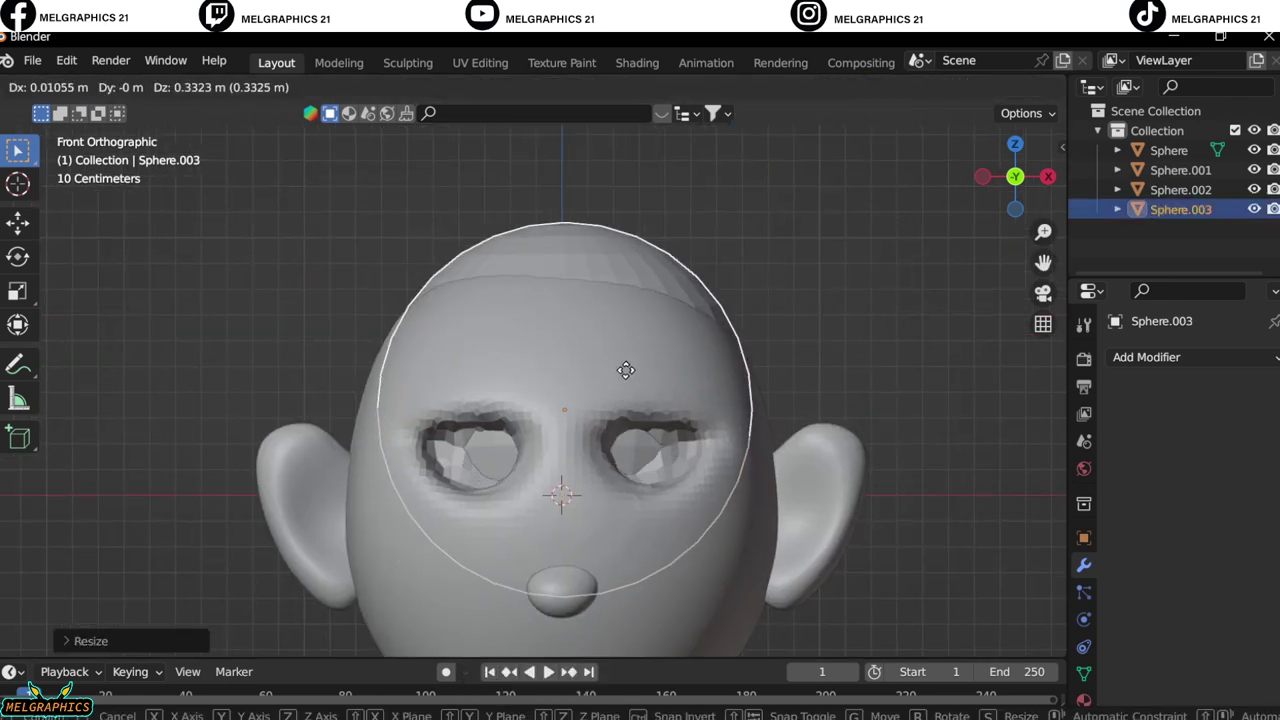
left_click(623, 385)
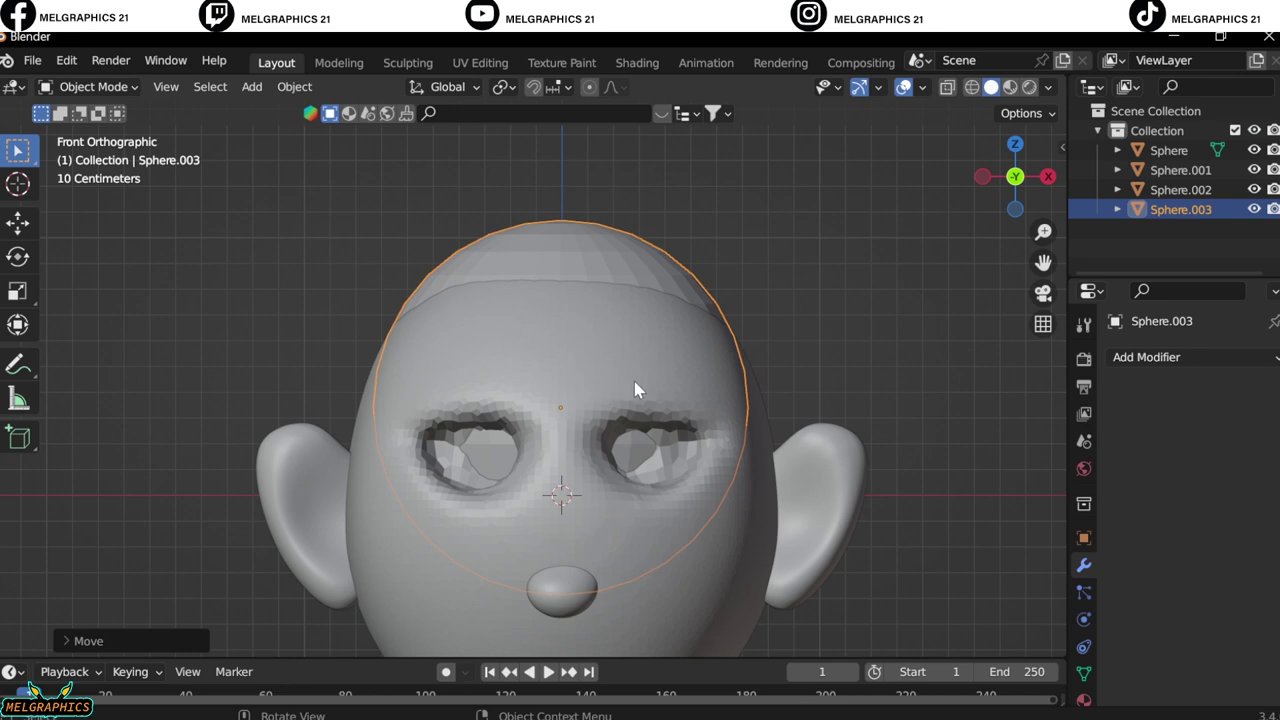
left_click(1048, 176)
key("n")
left_click_drag(930, 391, 980, 391)
key("KP_1")
scroll(753, 303, "up", 1)
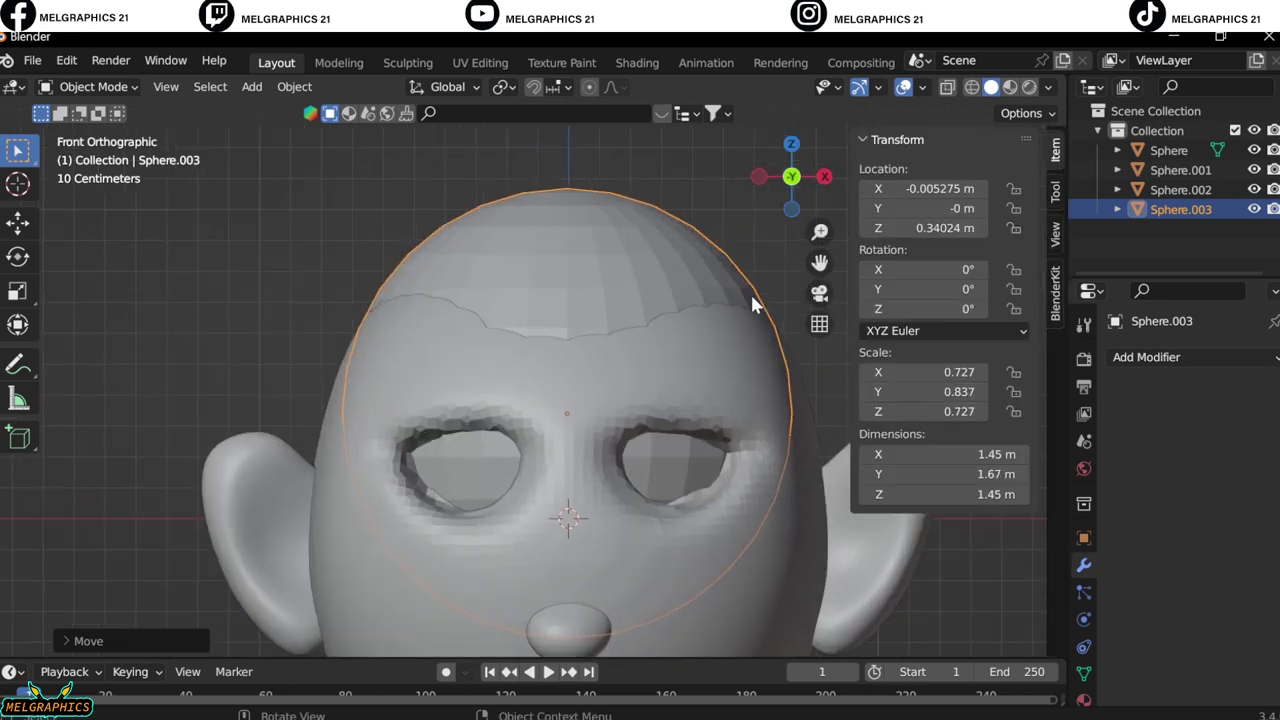
In Edit Mode with the head hidden, delete the sphere's lower and middle faces, keeping the top cap
left_click(93, 86)
left_click(90, 129)
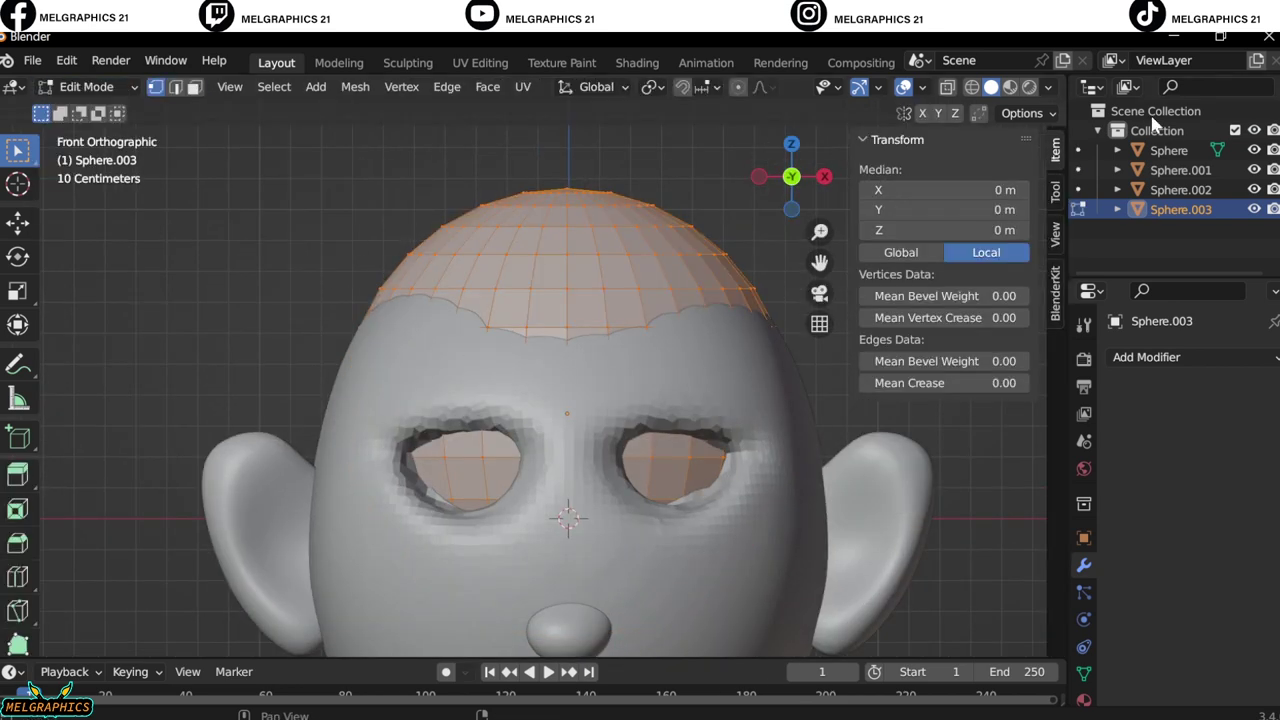
key("3")
left_click(334, 332)
left_click(420, 294)
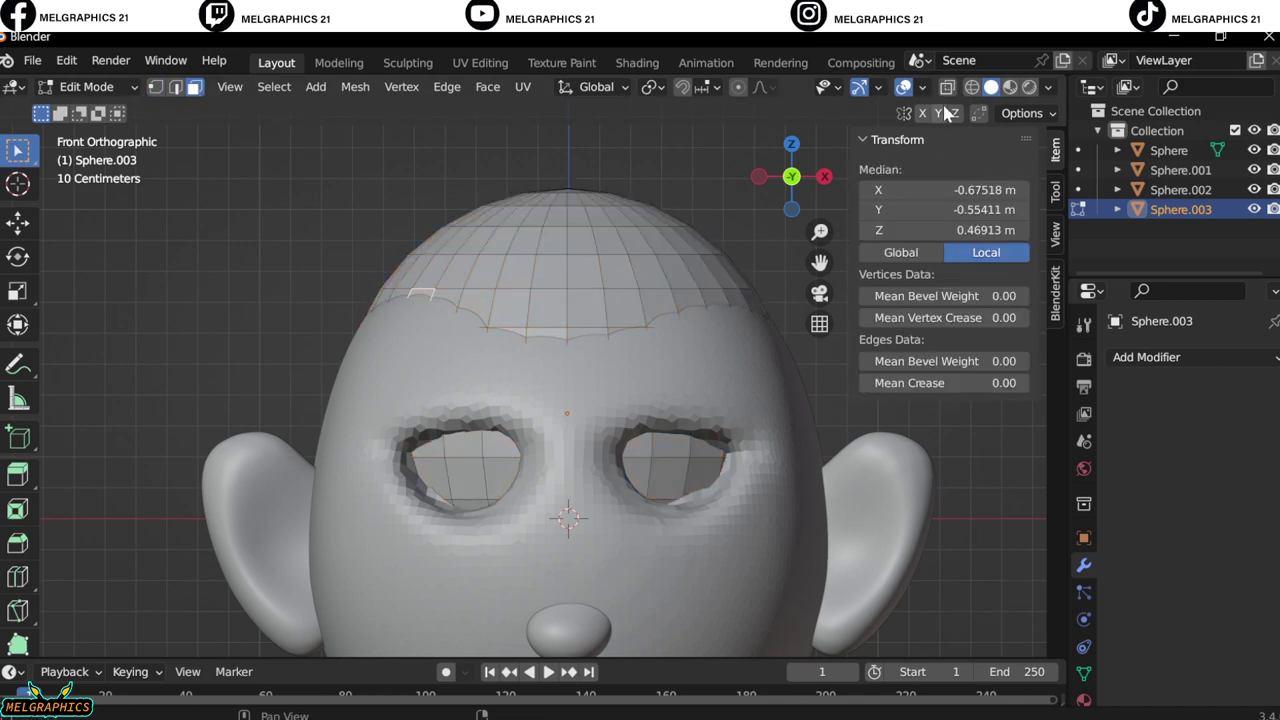
key("shift+z")
left_click(1254, 150)
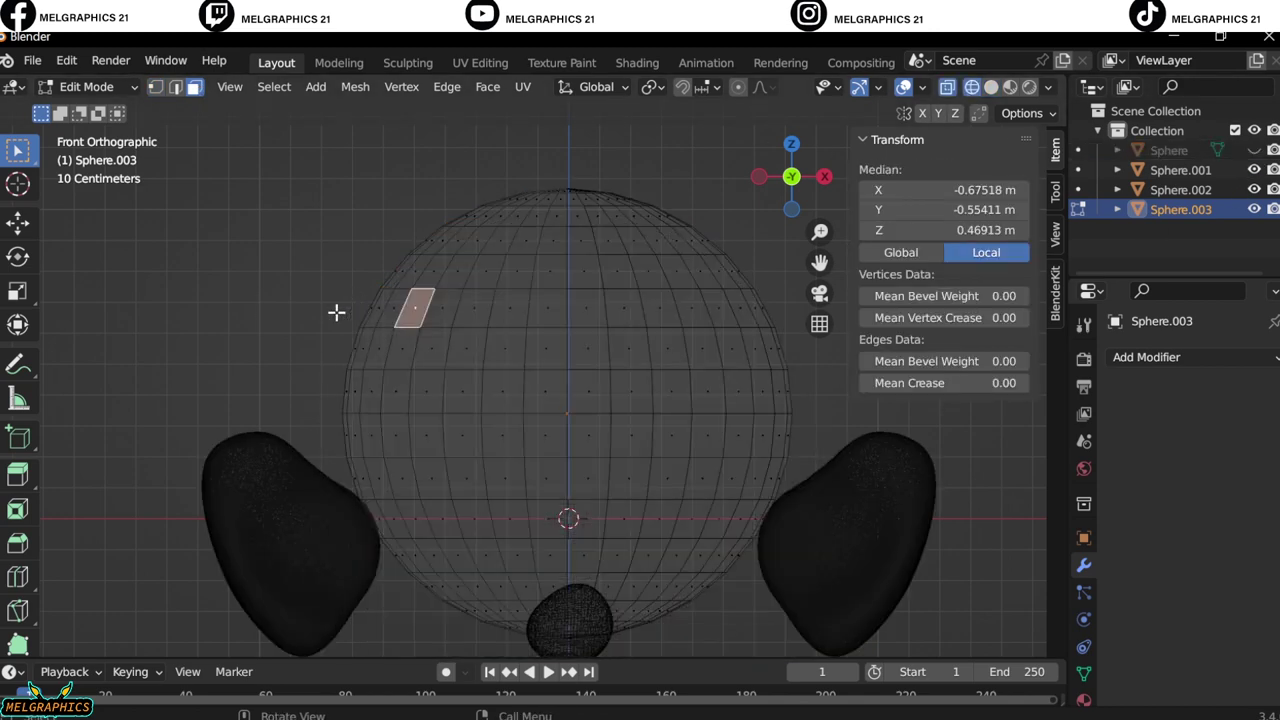
left_click_drag(326, 322, 829, 651)
left_click_drag(374, 300, 786, 394, "shift")
key("x")
left_click(788, 405)
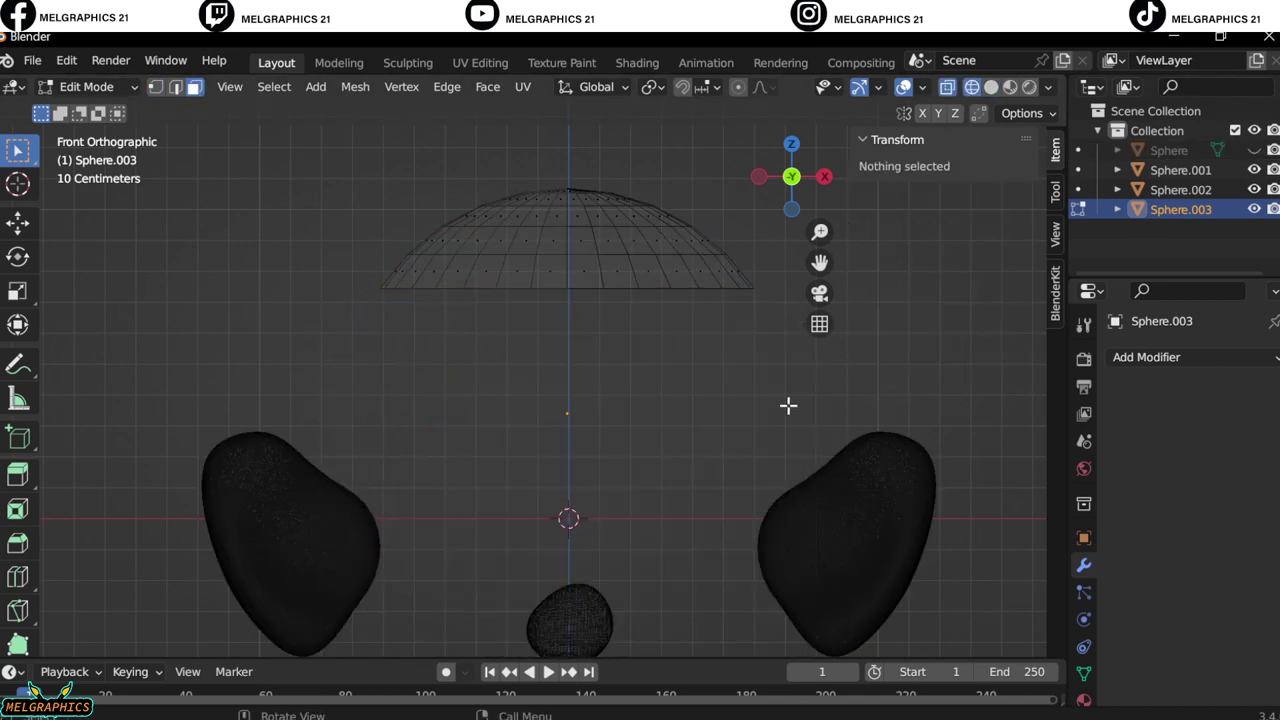
middle_click_drag(788, 405, 643, 389)
Unhide the head, restore solid shading, and return to Object Mode
key("KP_1")
left_click(1254, 150)
key("shift+z")
key("Tab")
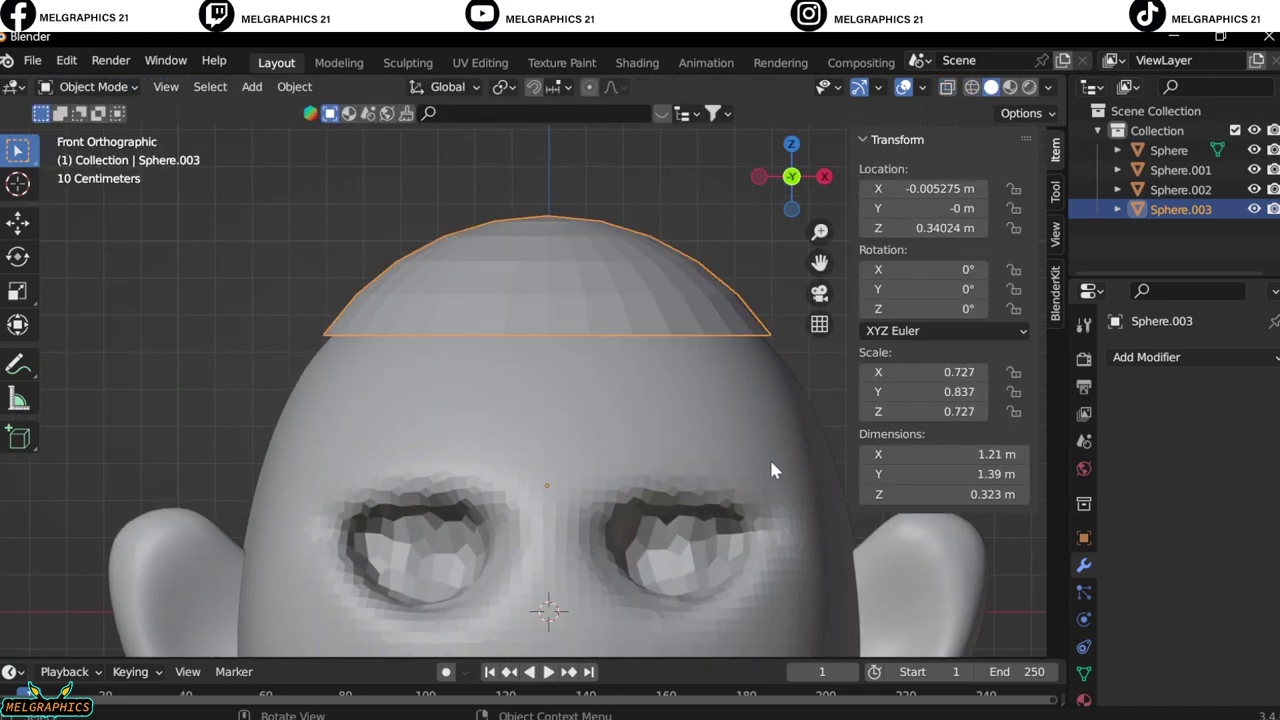
key("KP_3")
Add a Solidify modifier to the head cap with 0.03 m thickness
key("s")
left_click(831, 531)
left_click(1147, 357)
left_click(857, 691)
left_click_drag(1216, 443, 1240, 443)
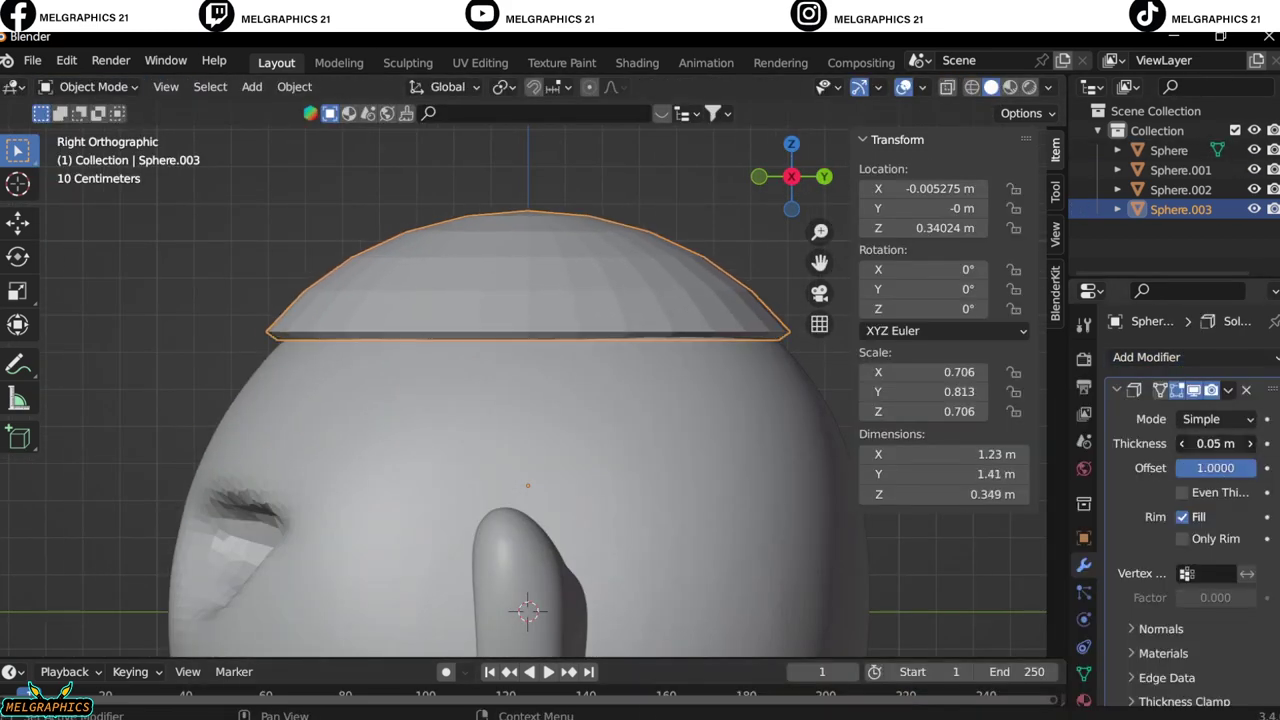
type("3")
key("Return")
key("KP_1")
Lower the cap along Z to 0.33108 m on the head
key("g")
key("z")
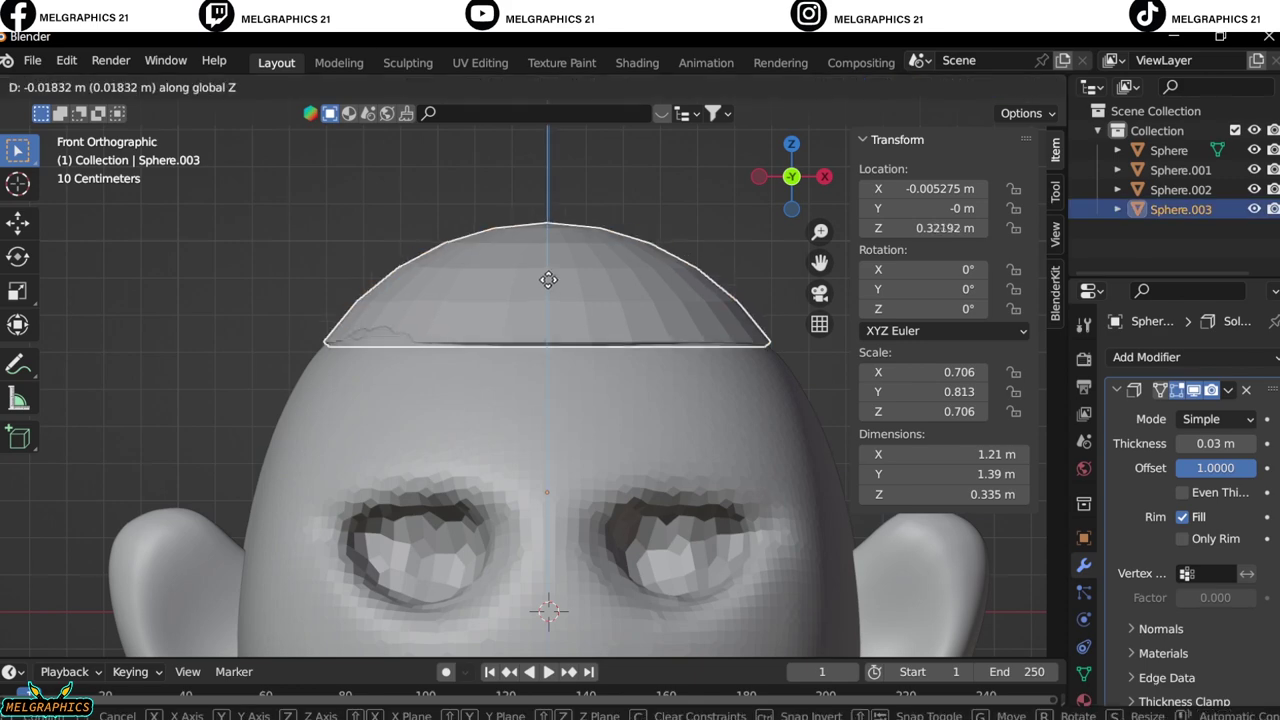
left_click(697, 228)
key("alt+a")
scroll(451, 357, "down", 1)
scroll(505, 332, "down", 4)
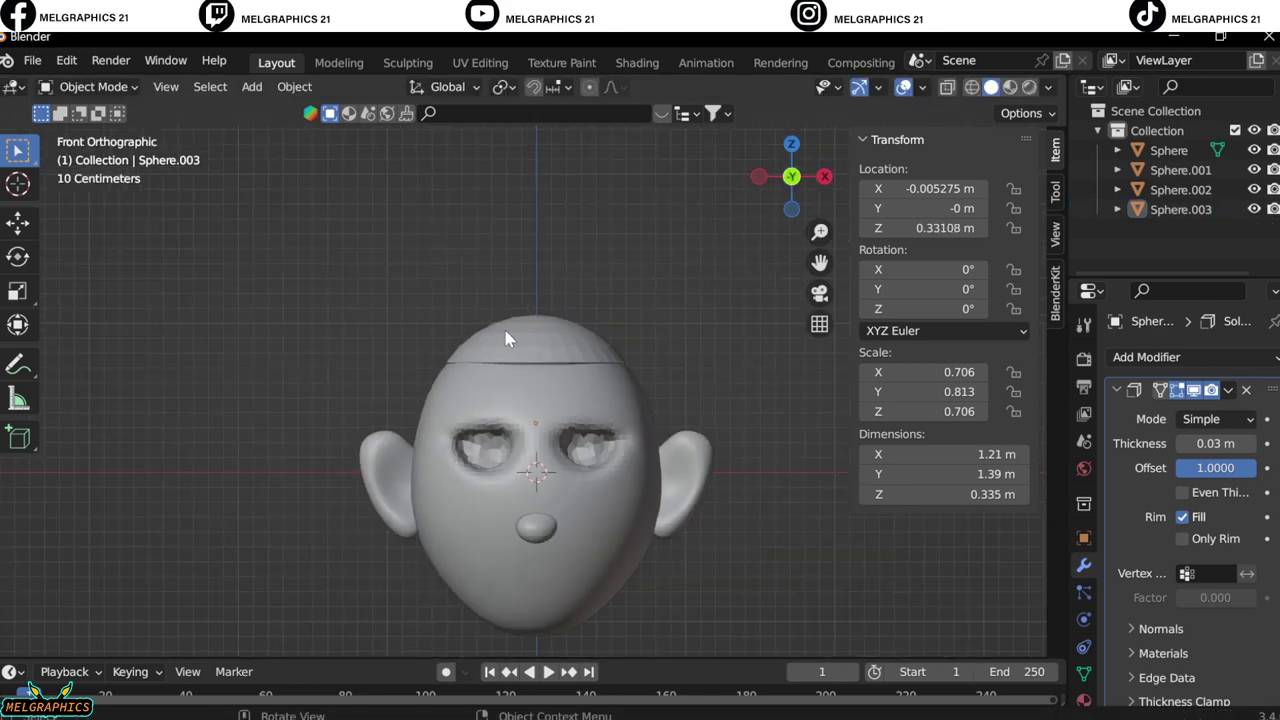
left_click(541, 374)
left_click(728, 364)
left_click(558, 338)
scroll(558, 338, "up", 4)
Apply Shade Smooth to the head cap
key("s")
key("z")
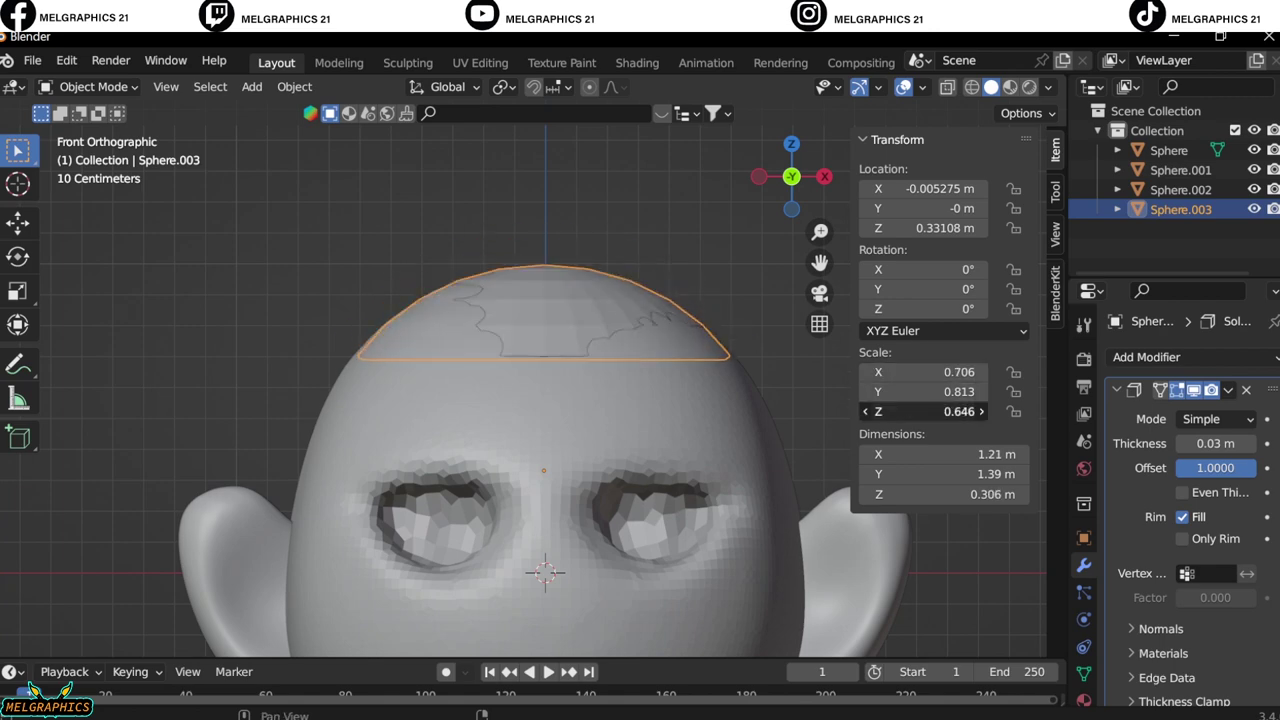
key("Escape")
right_click(500, 294)
left_click(500, 294)
left_click(655, 263)
scroll(655, 263, "down", 3)
left_click(683, 318)
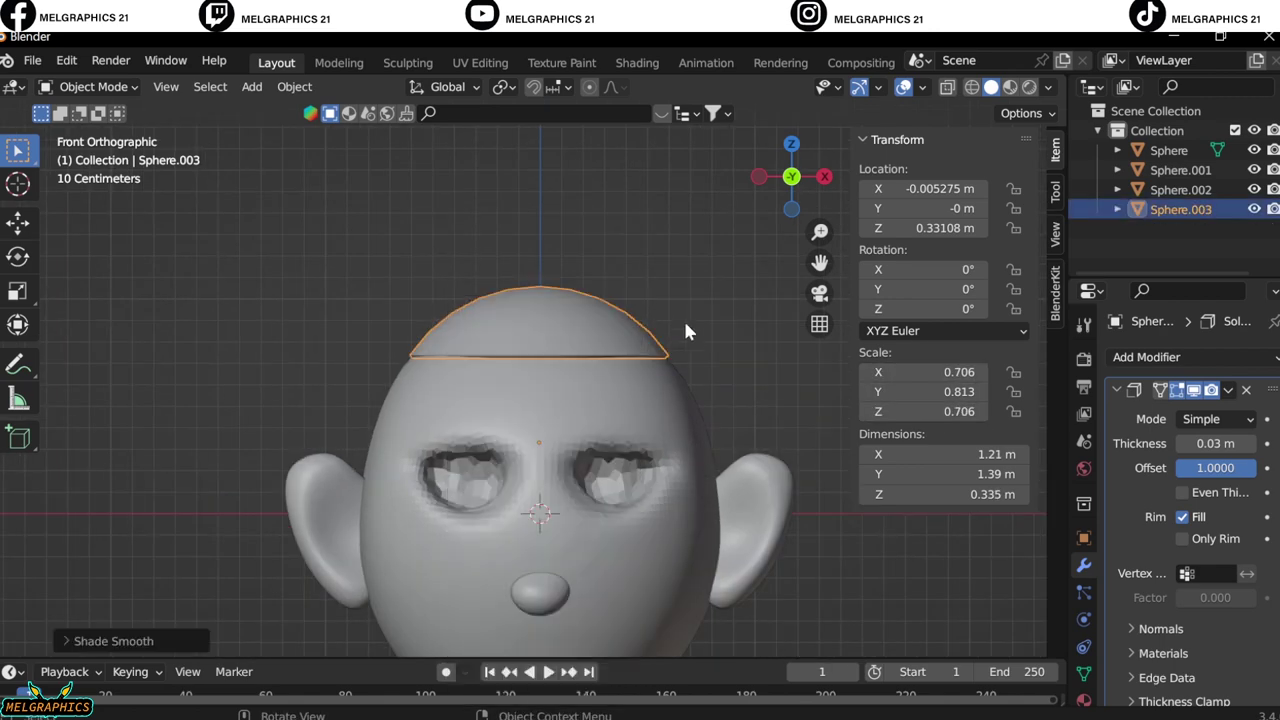
key("alt+a")
scroll(552, 440, "up", 3)
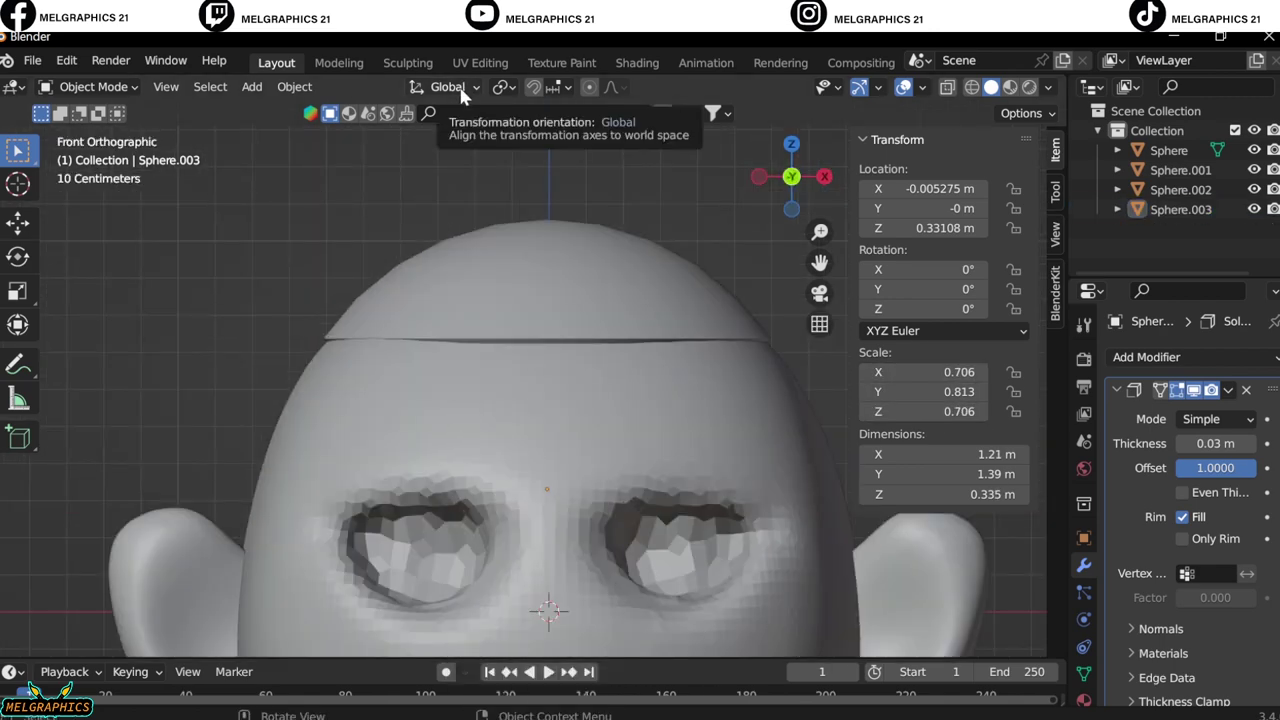
Add a Bezier curve above the head and scale it to about two-thirds
left_click(251, 86)
left_click(442, 136)
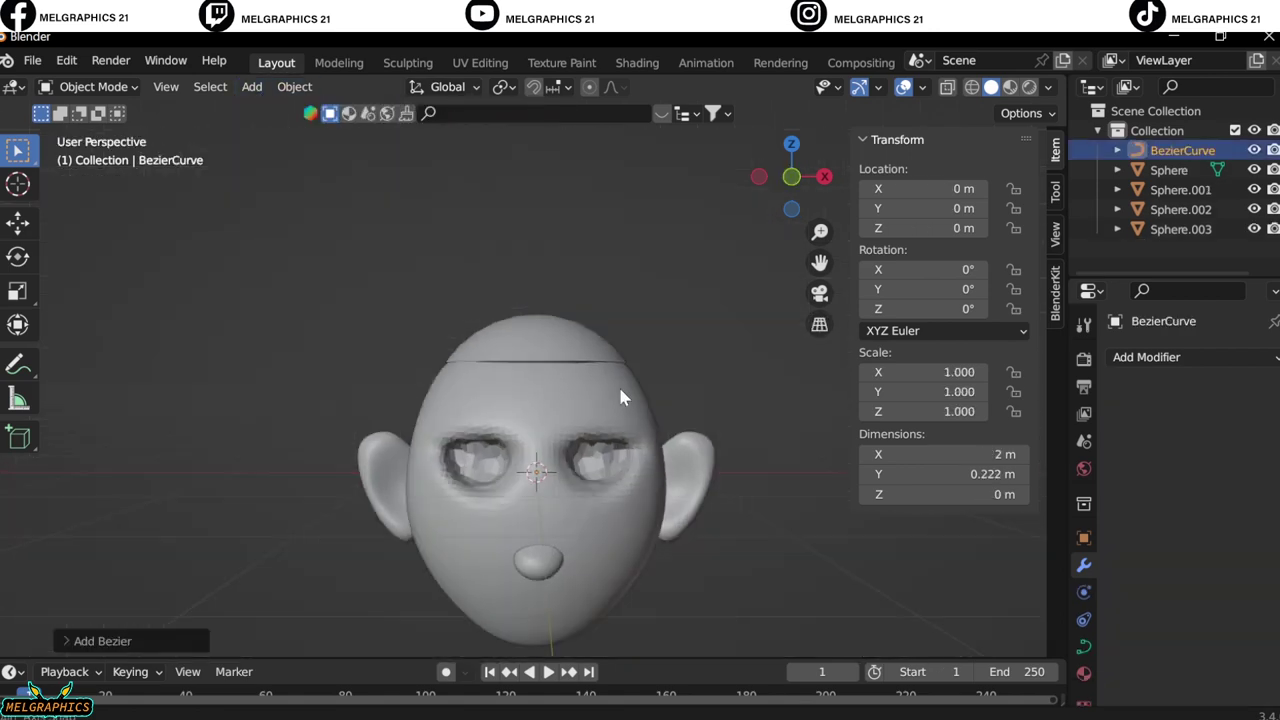
key("g")
left_click(629, 466)
middle_click_drag(629, 455, 788, 572)
key("s")
left_click(703, 515)
Give the curve a bevel depth, filled round caps and a 0.22 m offset
left_click(1084, 645)
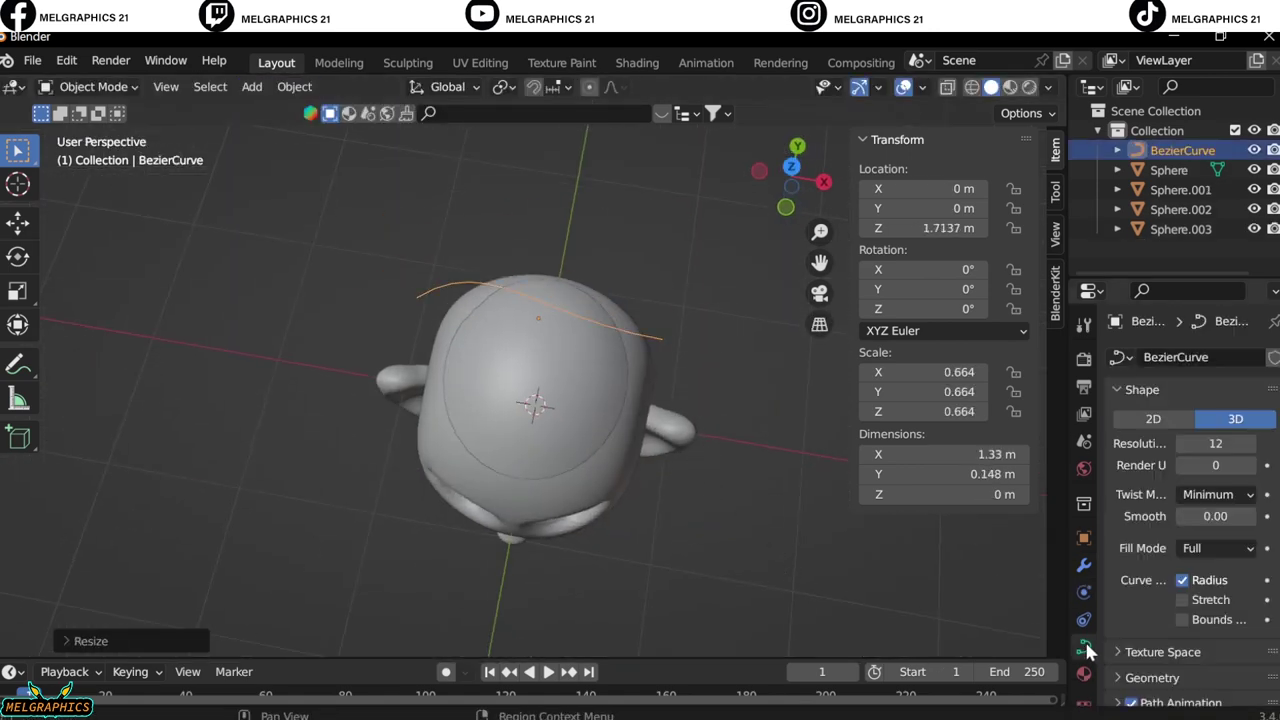
scroll(1113, 468, "down", 5)
scroll(1180, 500, "down", 3)
mouse_move(1215, 591)
left_mouse_down()
mouse_move(1245, 591)
mouse_move(1195, 614)
left_mouse_up()
left_click(1182, 634)
left_click_drag(1215, 418, 1240, 418)
Rotate the curve to stand vertically at 90°
key("KP_1")
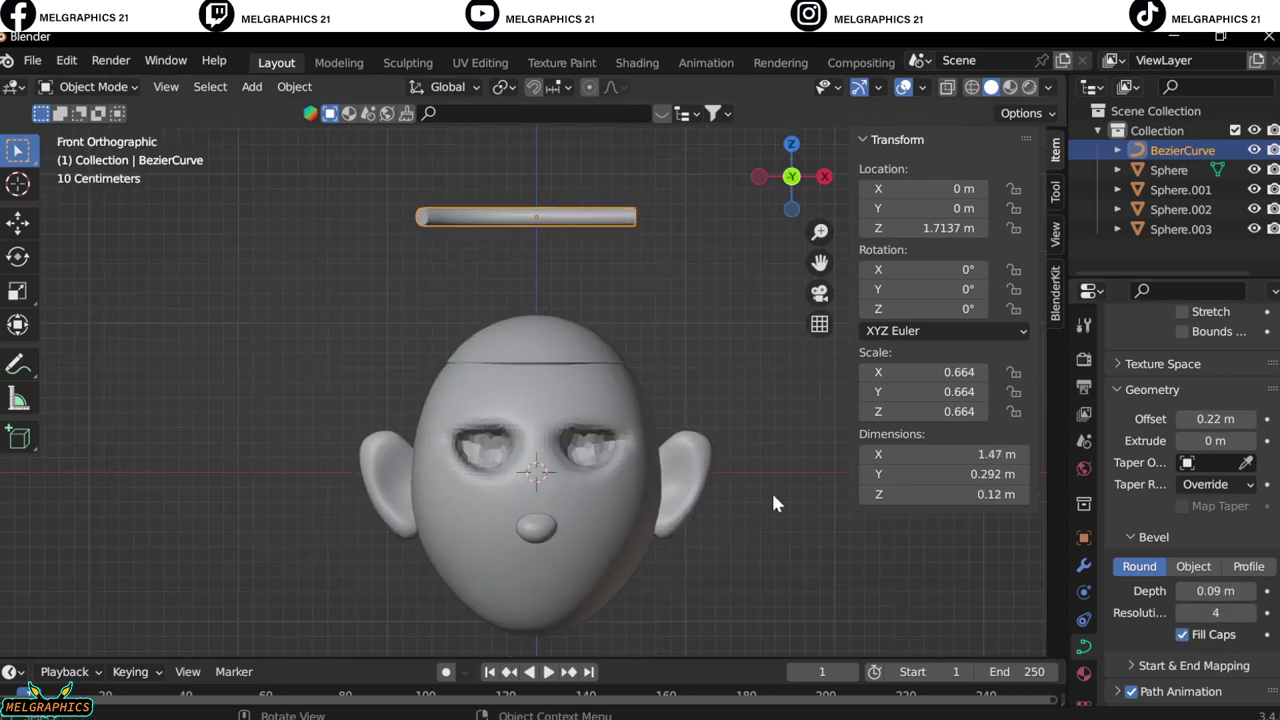
key("g")
key("z")
key("r")
key("x")
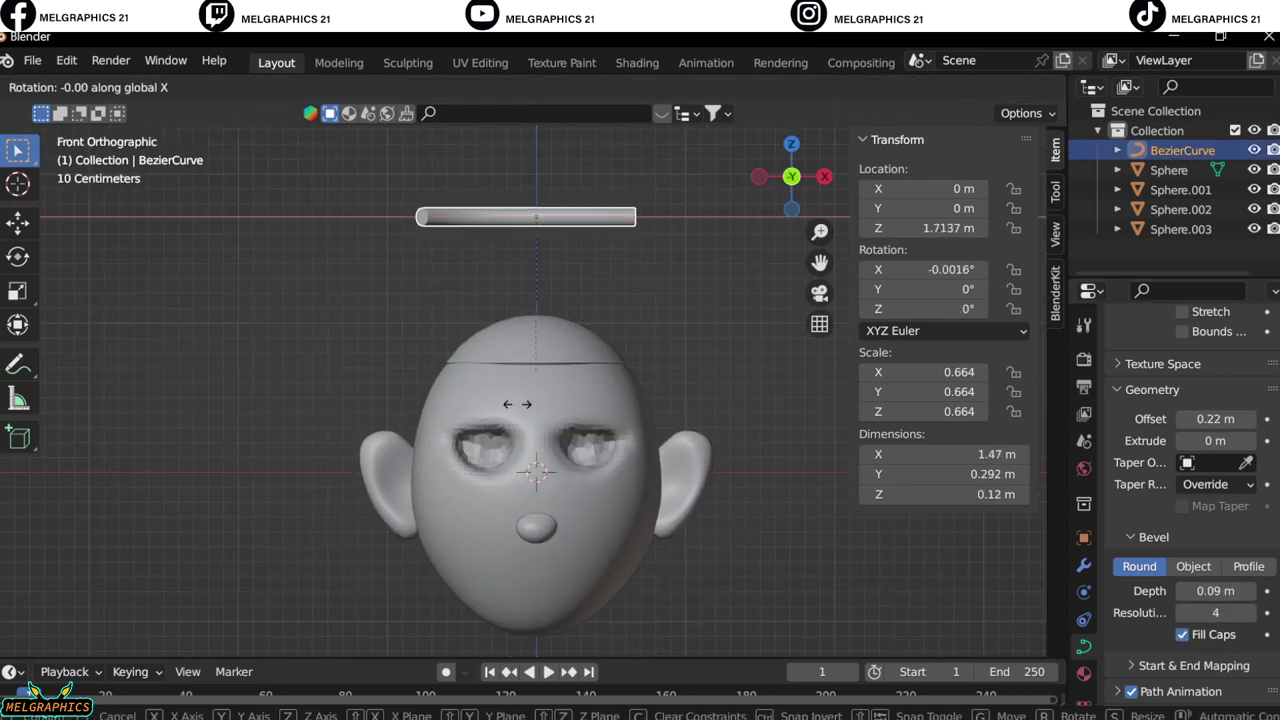
key("x")
key("x")
left_click(688, 404)
double_click(946, 289)
type("90")
key("Return")
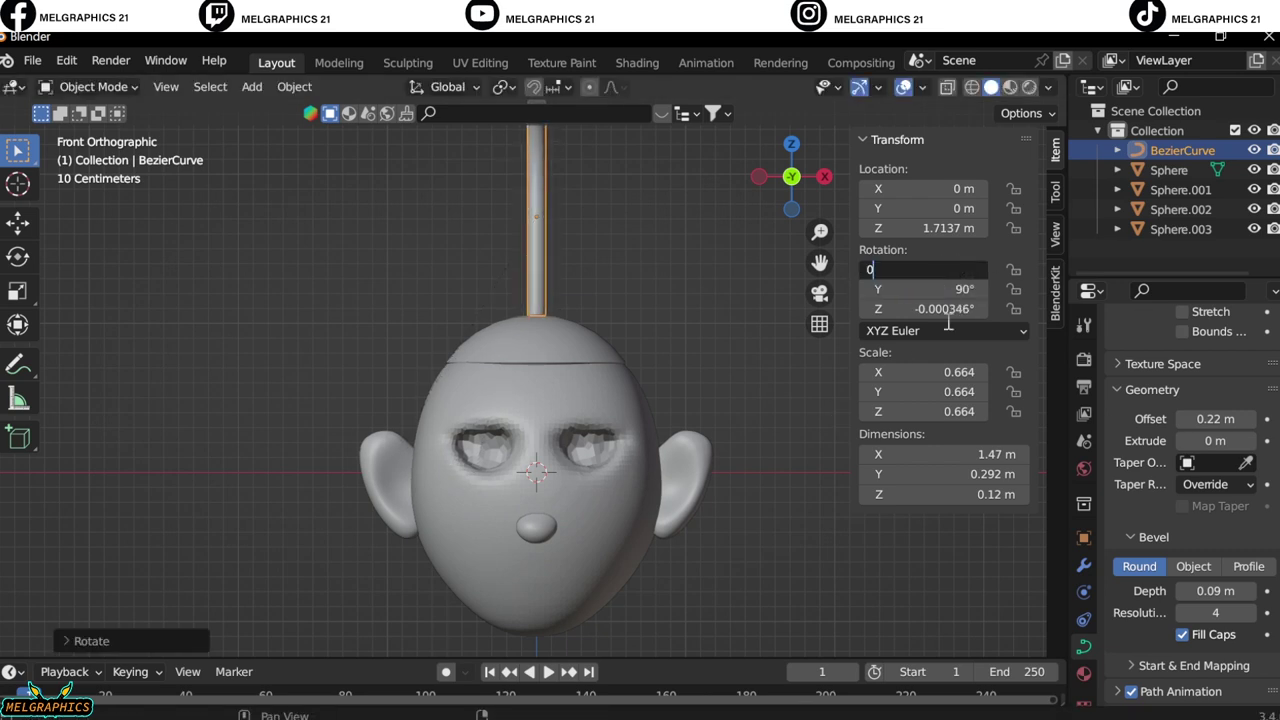
Place the tilted hair strand against the left side of the head
key("KP_7")
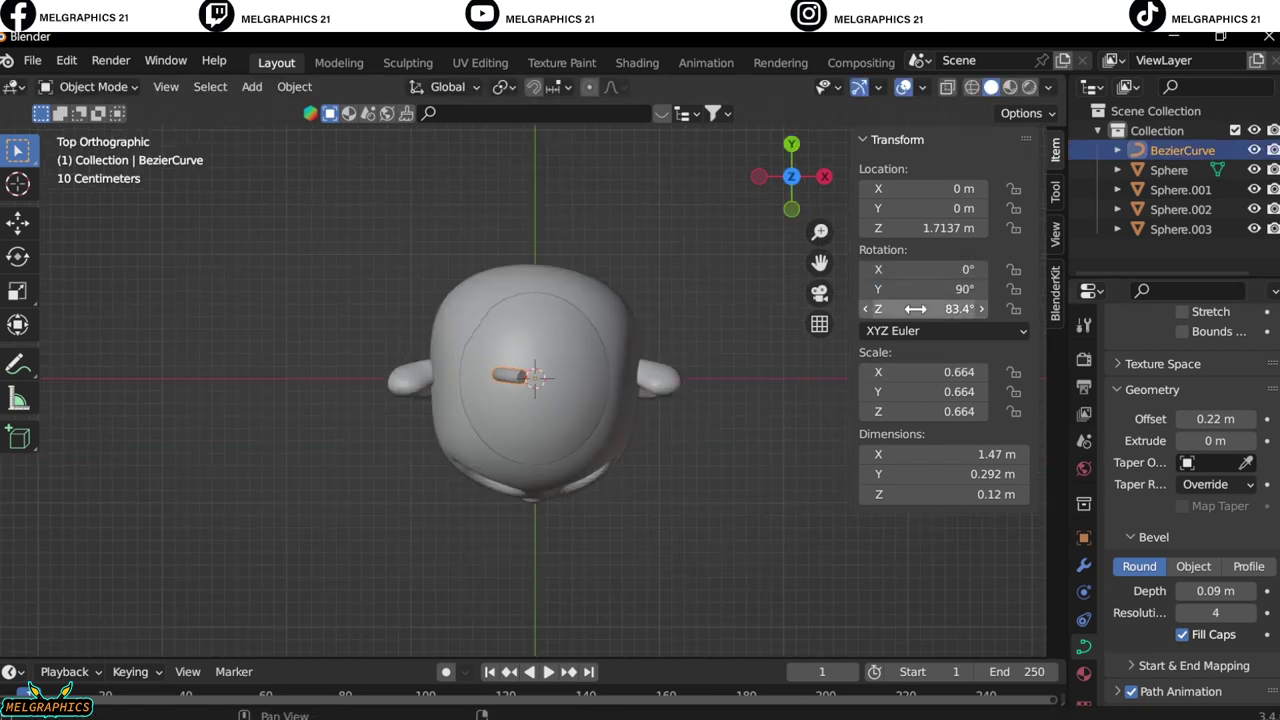
key("KP_1")
key("g")
key("Return")
key("r")
key("Return")
key("g")
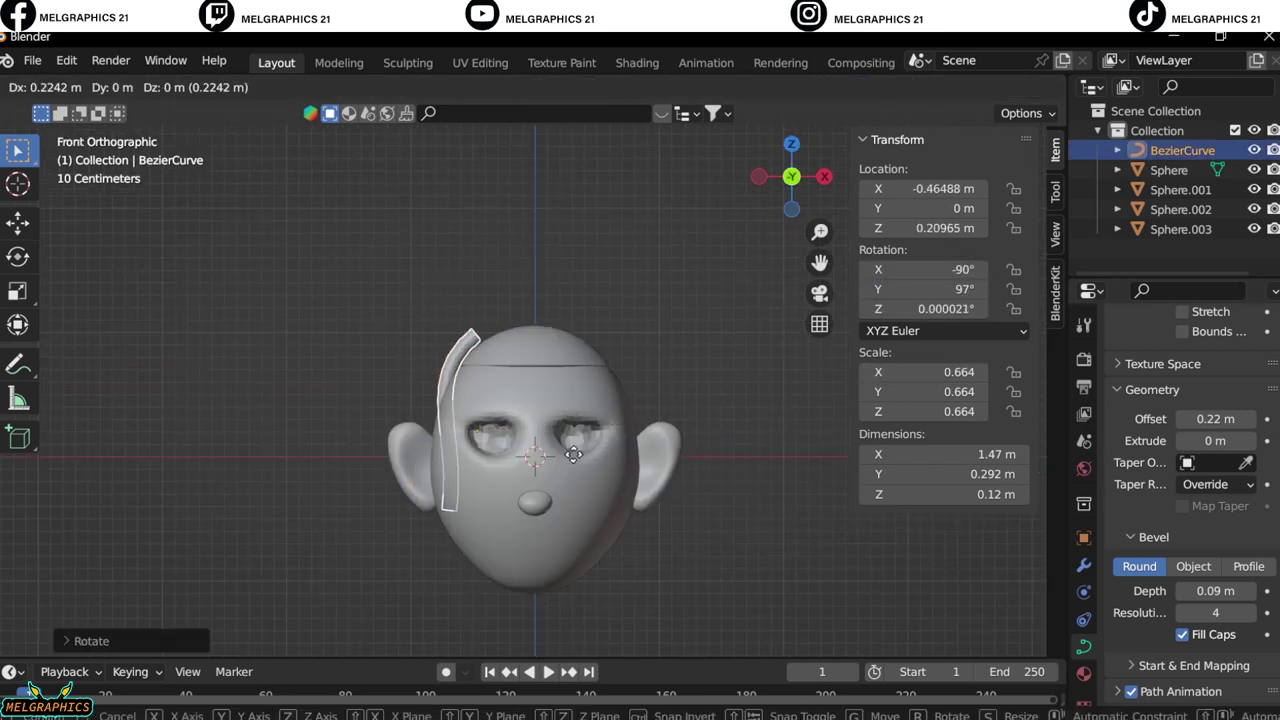
left_click(575, 478)
middle_click_drag(575, 478, 541, 544)
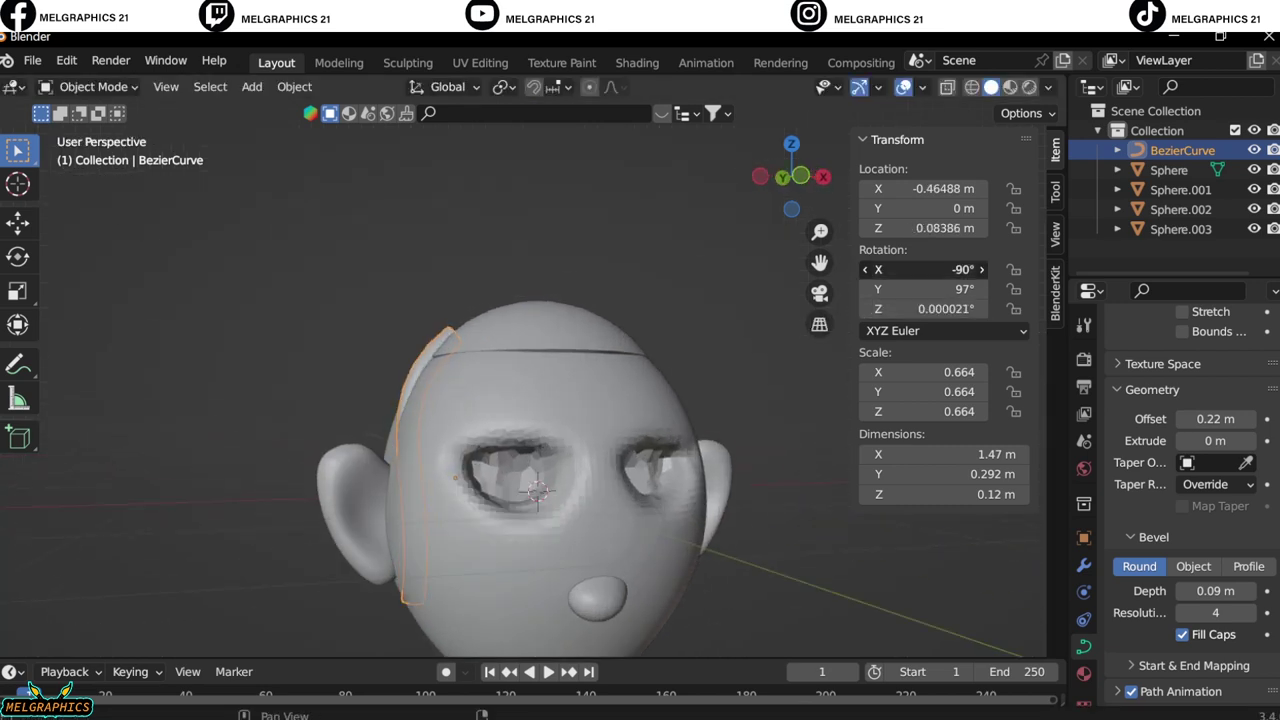
left_click_drag(900, 291, 940, 291)
Delete the trial hair strand and the old head sphere
key("g")
left_click(612, 282)
key("Delete")
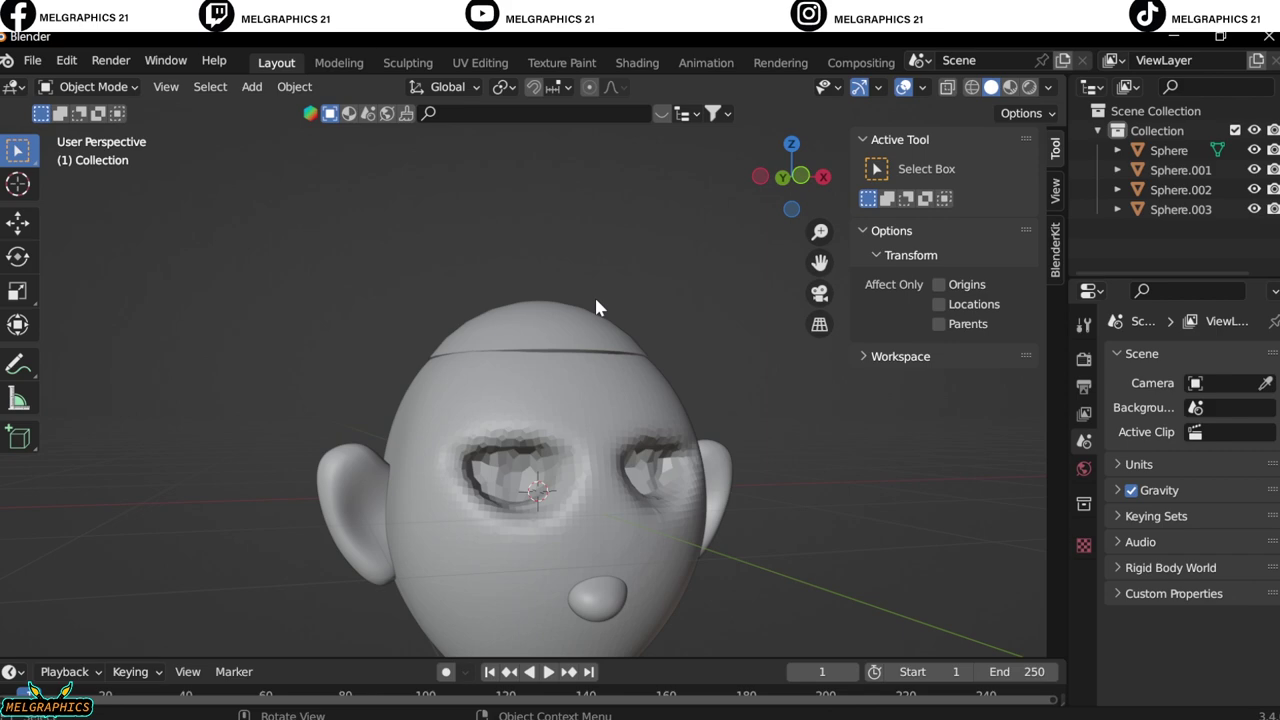
left_click(600, 420)
key("KP_1")
scroll(820, 251, "up", 3)
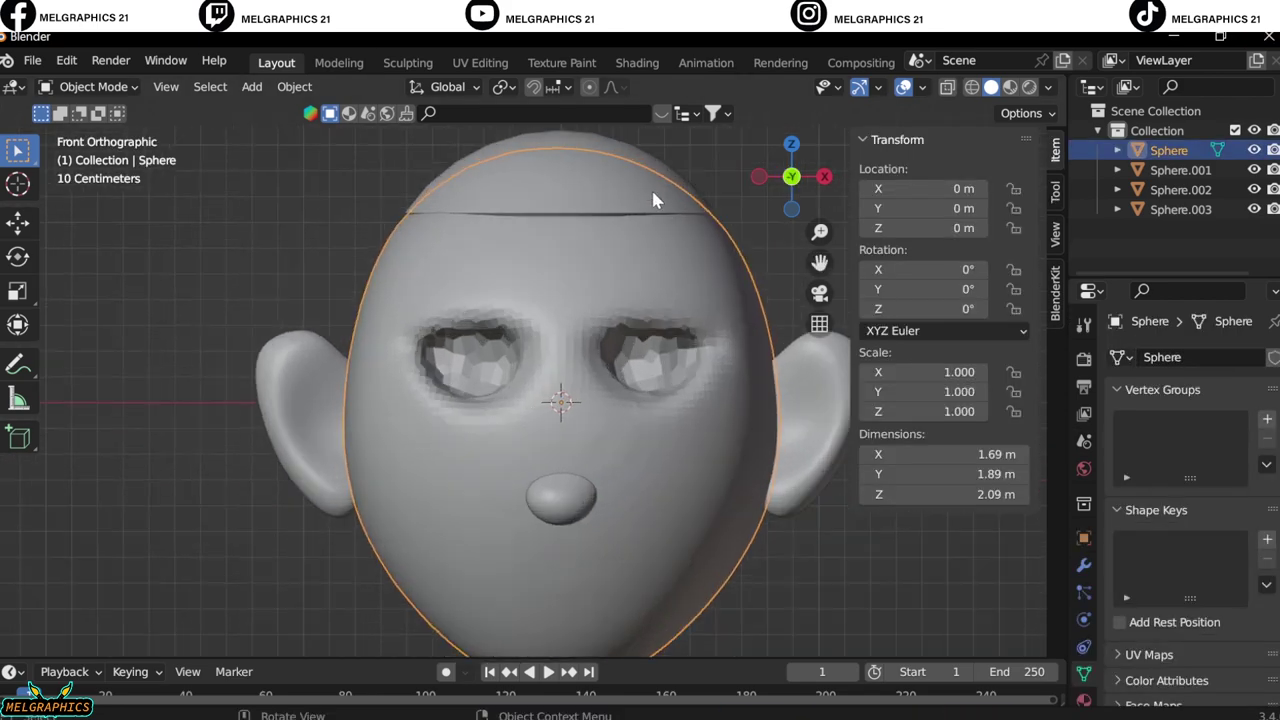
key("Delete")
Add a new UV sphere and scale it to 0.966
key("shift+a")
left_click(700, 246)
middle_click_drag(594, 346, 708, 559)
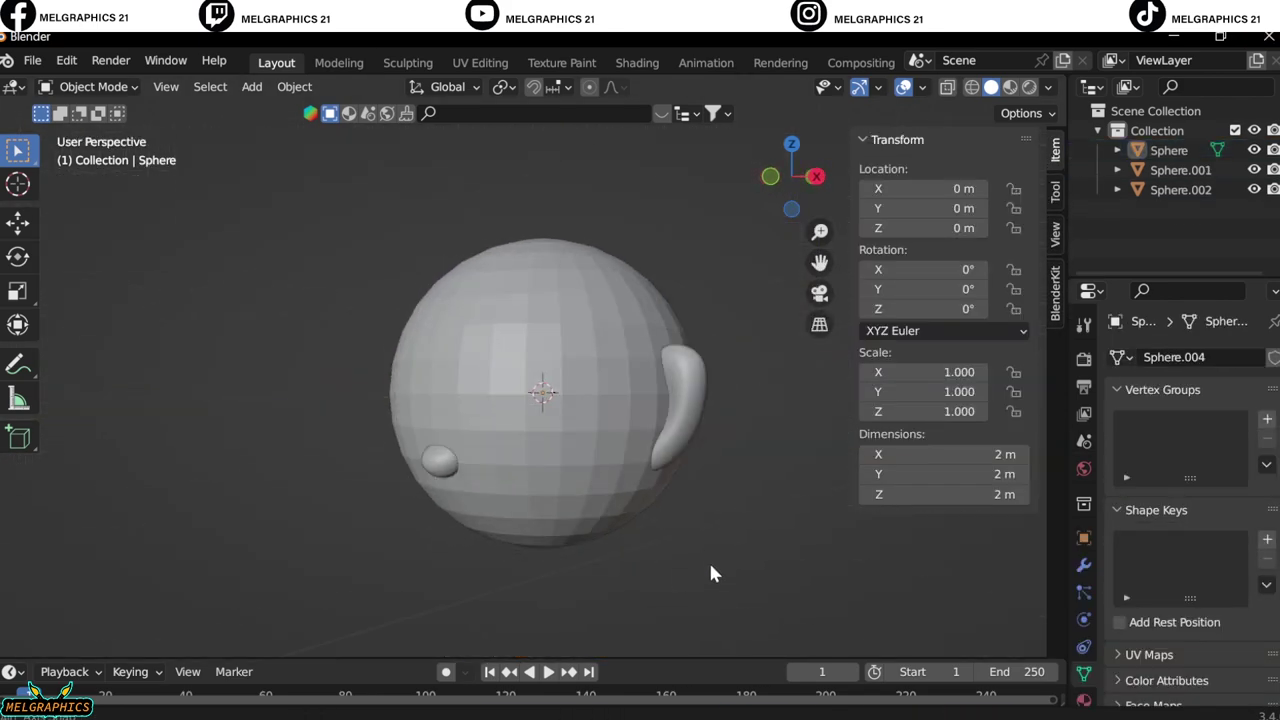
key("KP_1")
key("s")
left_click(766, 524)
key("s")
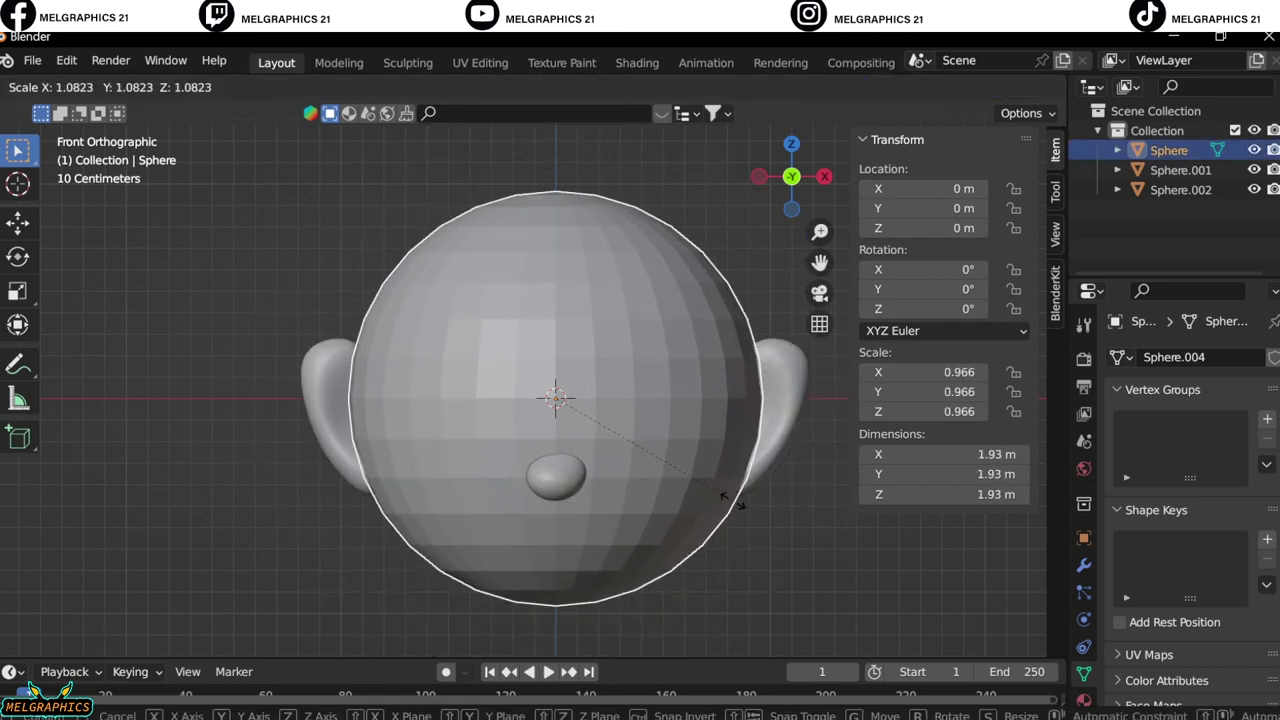
left_click(700, 558)
key("alt+a")
Move the nose along Y onto the new head's surface
left_click(553, 485)
key("g")
key("y")
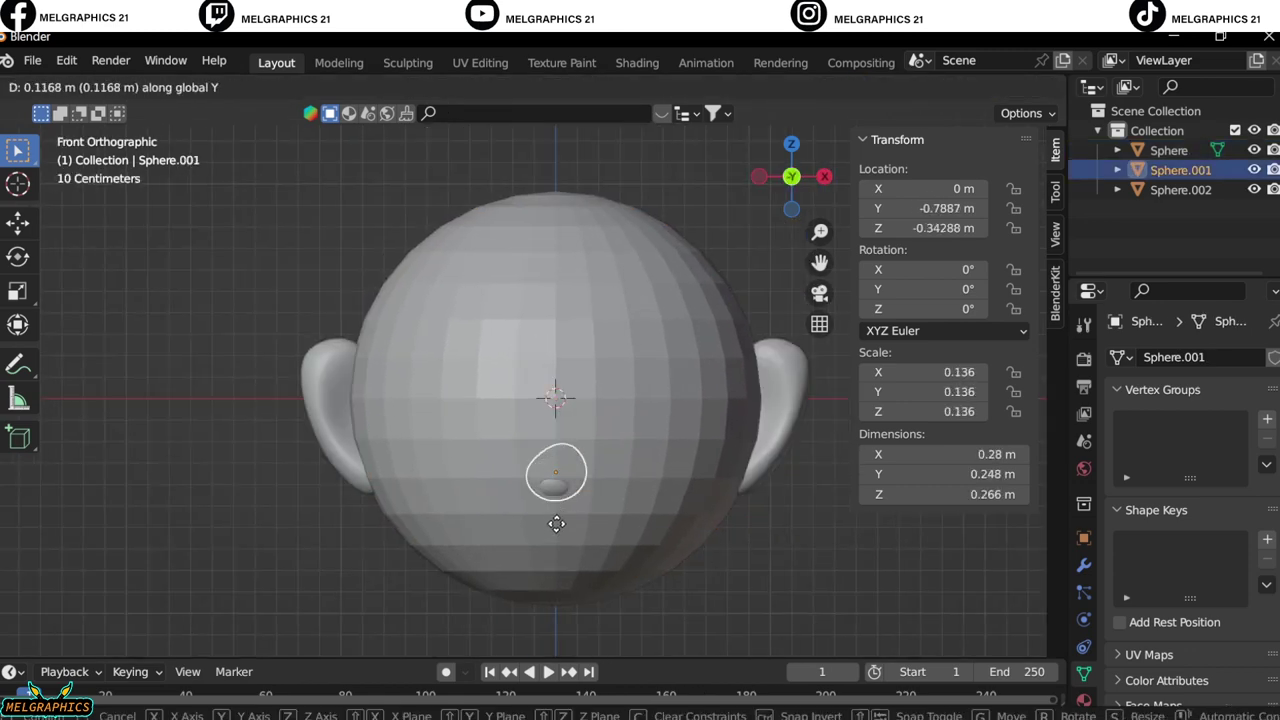
left_click(556, 524)
scroll(791, 532, "up", 2)
Switch the head sphere into Sculpt Mode and look around it
left_click(760, 460)
left_click(60, 87)
left_click(100, 154)
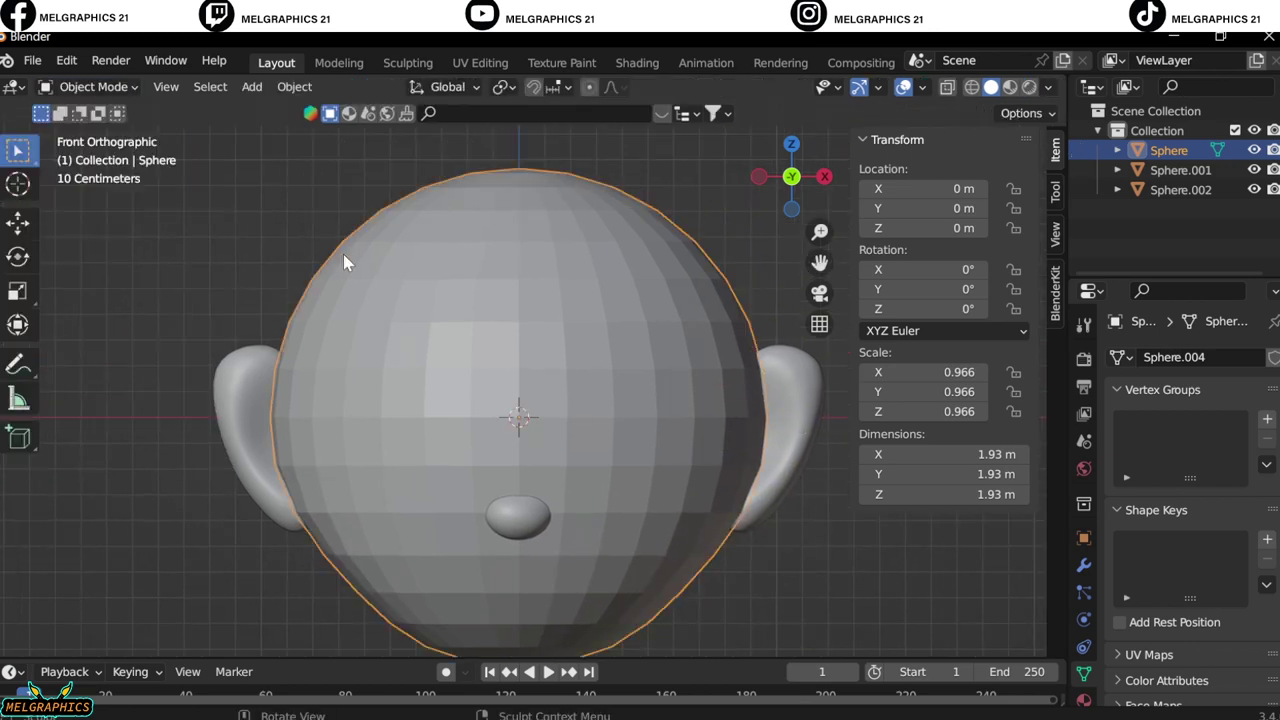
middle_click_drag(343, 262, 608, 482)
key("KP_1")
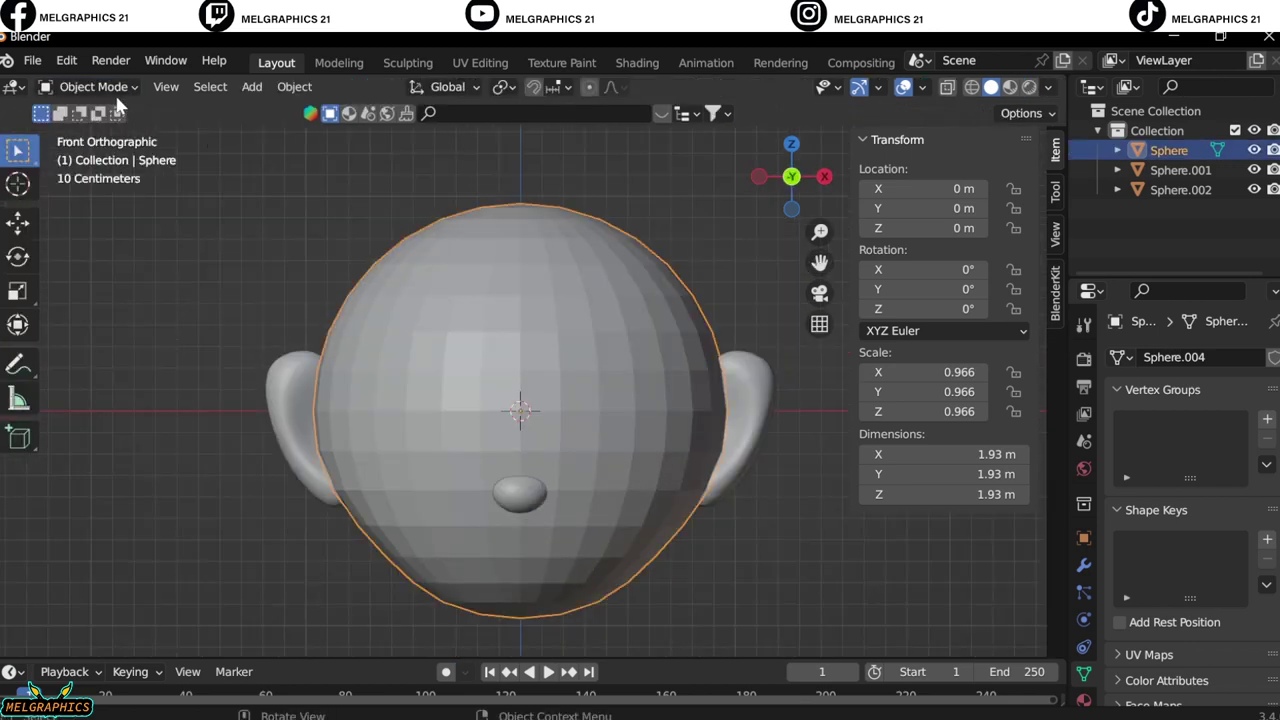
In Edit Mode, cut a vertical and a low horizontal edge loop into the head
key("Tab")
key("alt+a")
scroll(563, 506, "up", 3)
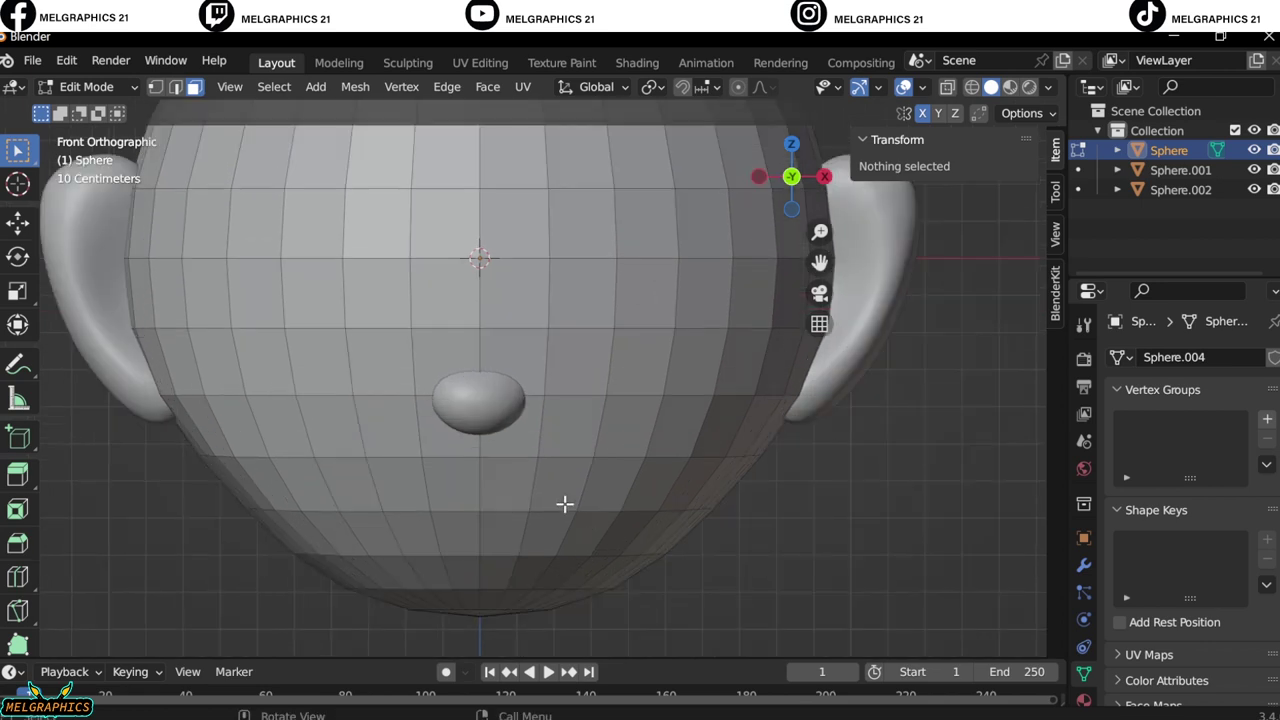
left_click(505, 507)
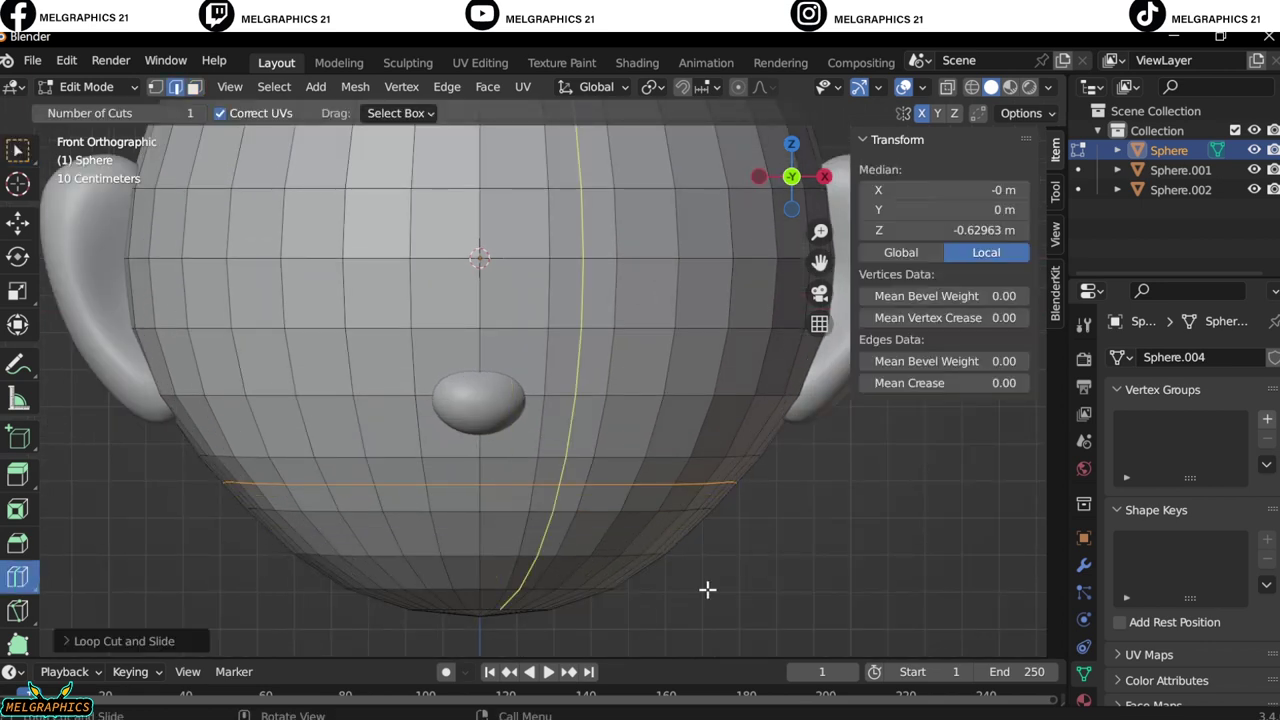
left_click(594, 501)
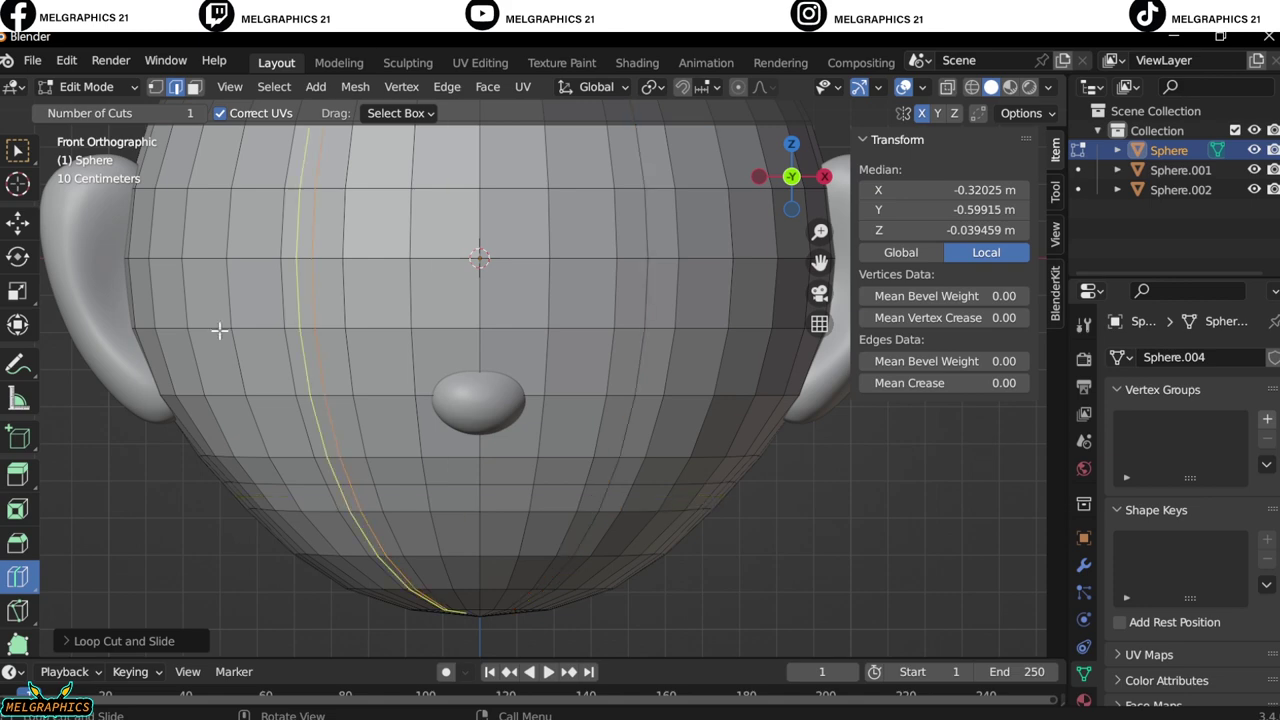
Nudge vertices below the nose with Poly Build
left_click(18, 644)
scroll(366, 517, "up", 2)
left_click(302, 531)
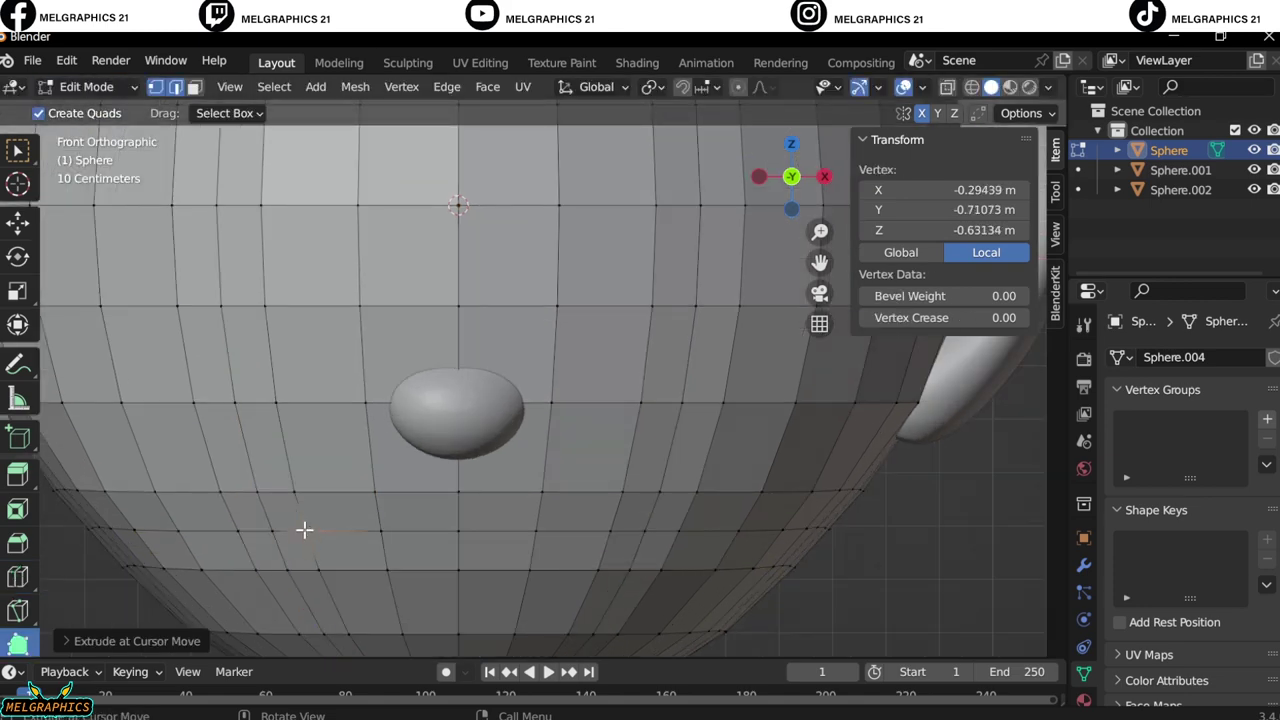
left_click_drag(297, 492, 309, 493)
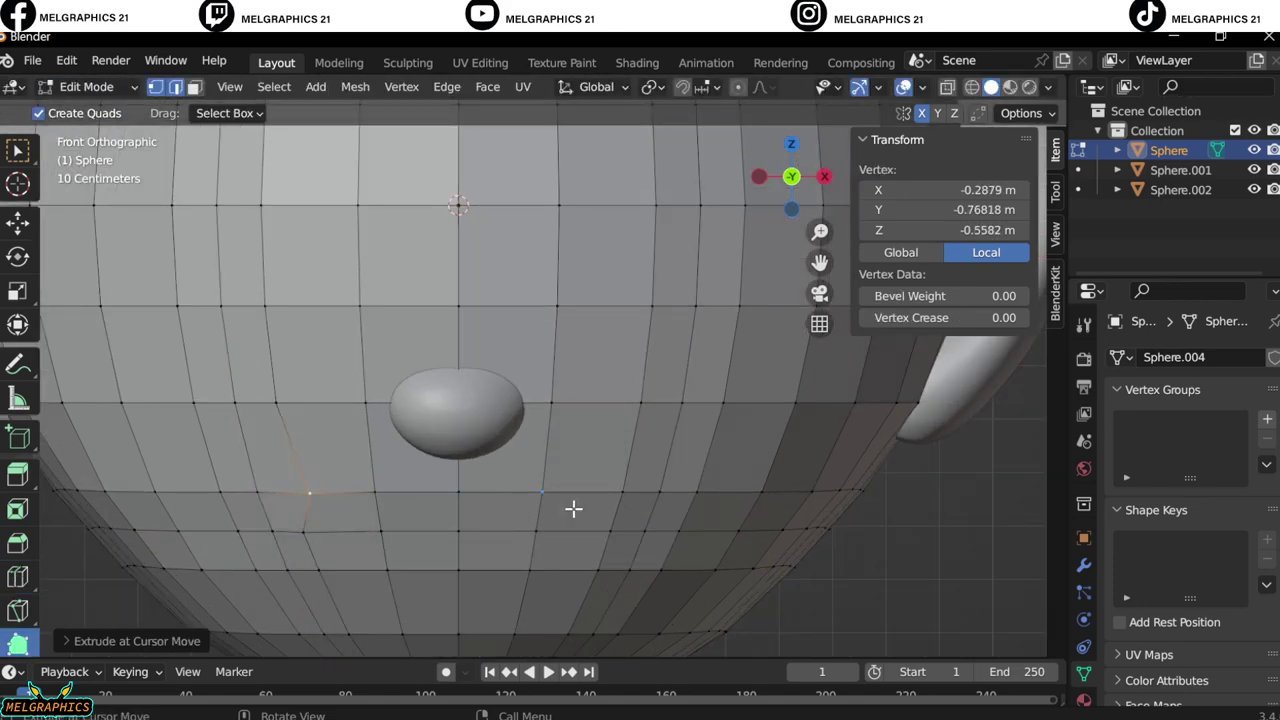
left_click_drag(619, 491, 603, 489)
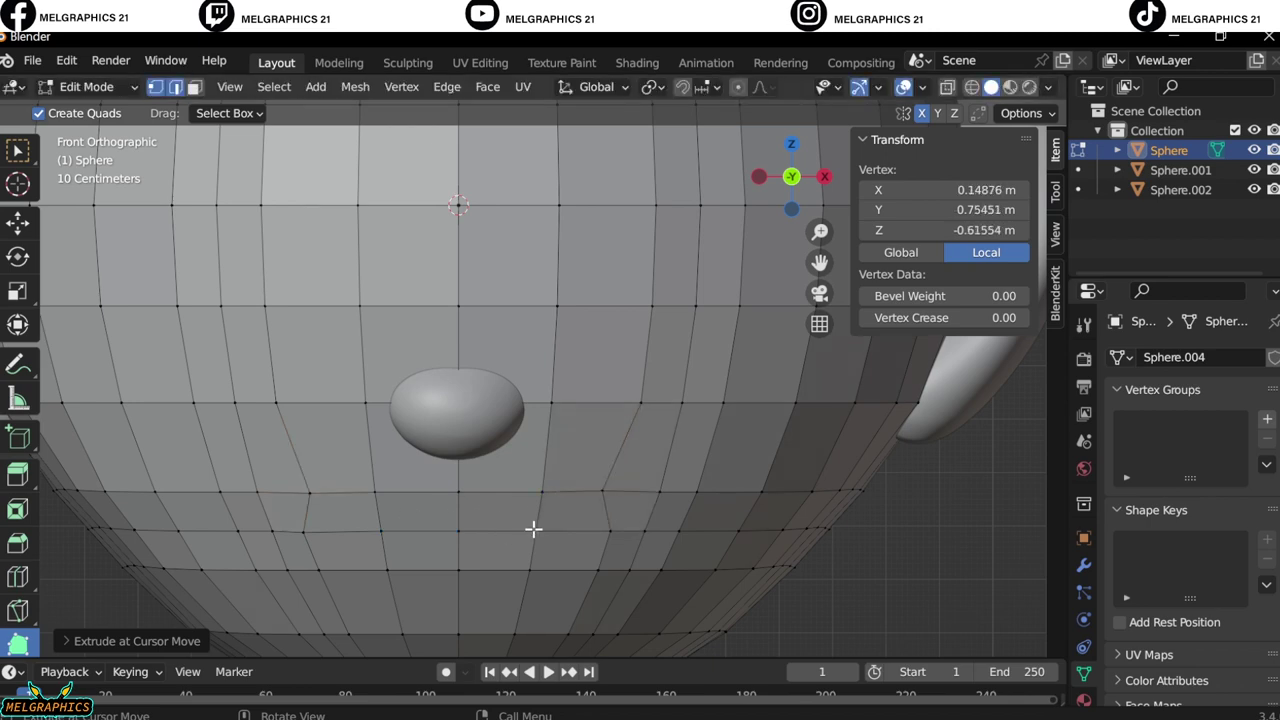
Separate the block of faces below the nose into Sphere.003
key("w")
left_click_drag(357, 470, 552, 545)
left_click(197, 95)
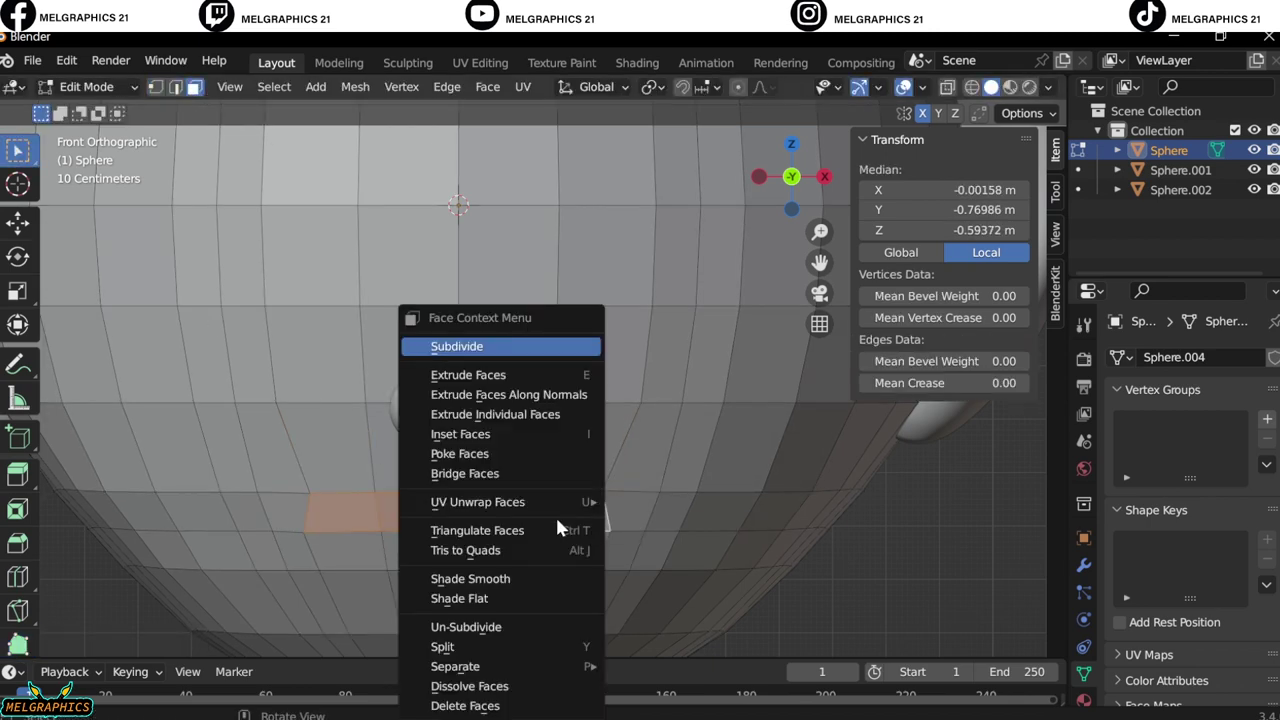
right_click(560, 512)
left_click(643, 620)
key("Tab")
left_click(728, 510)
scroll(640, 542, "up", 3)
In the head's Edit Mode, select the strip of faces along the bottom of the head
left_click(640, 542)
left_click(90, 86)
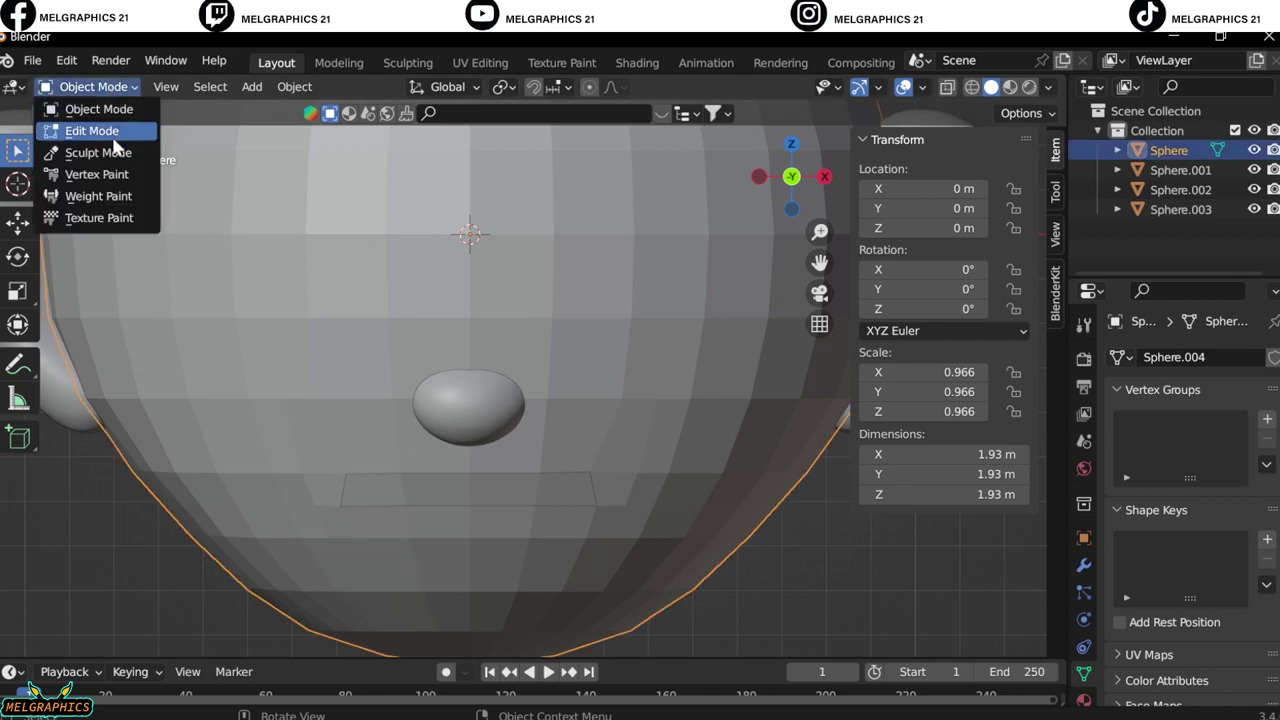
left_click(89, 129)
mouse_move(826, 276)
left_mouse_down()
mouse_move(666, 254)
mouse_move(638, 447)
left_mouse_up()
middle_click_drag(663, 407, 566, 480)
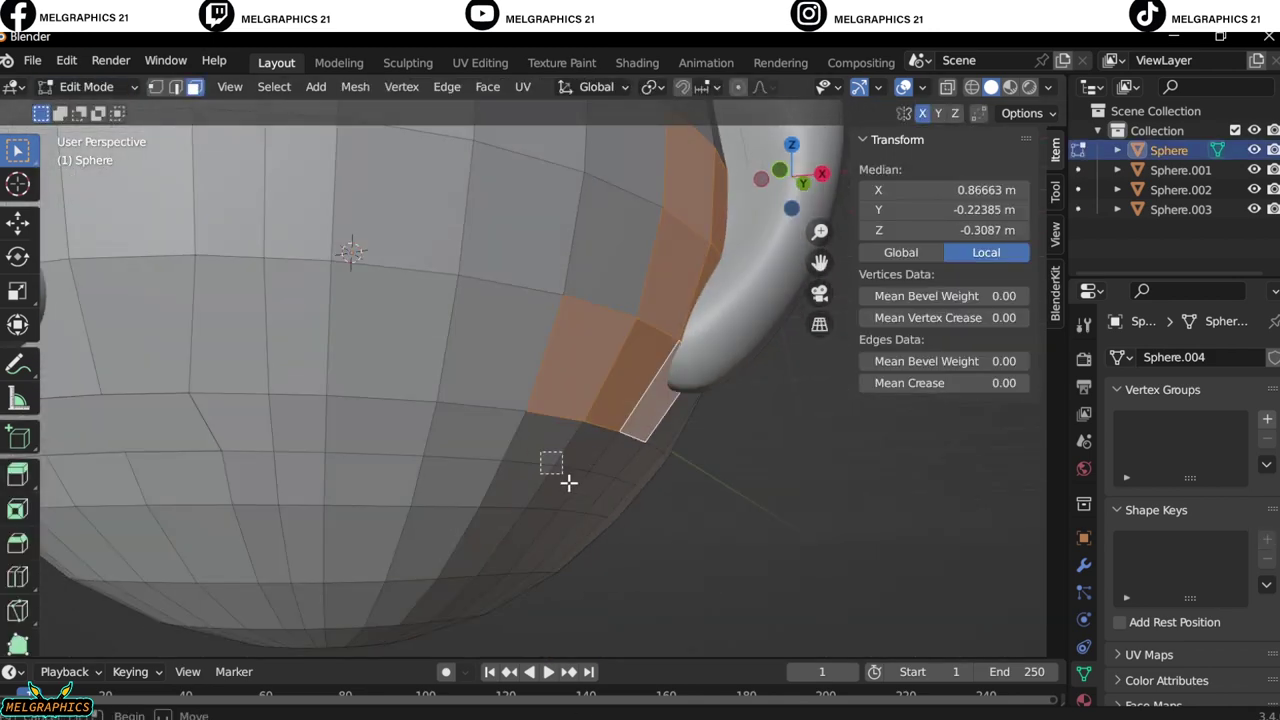
left_click(509, 534, "ctrl")
left_click(563, 560, "ctrl")
middle_click_drag(492, 541, 491, 491)
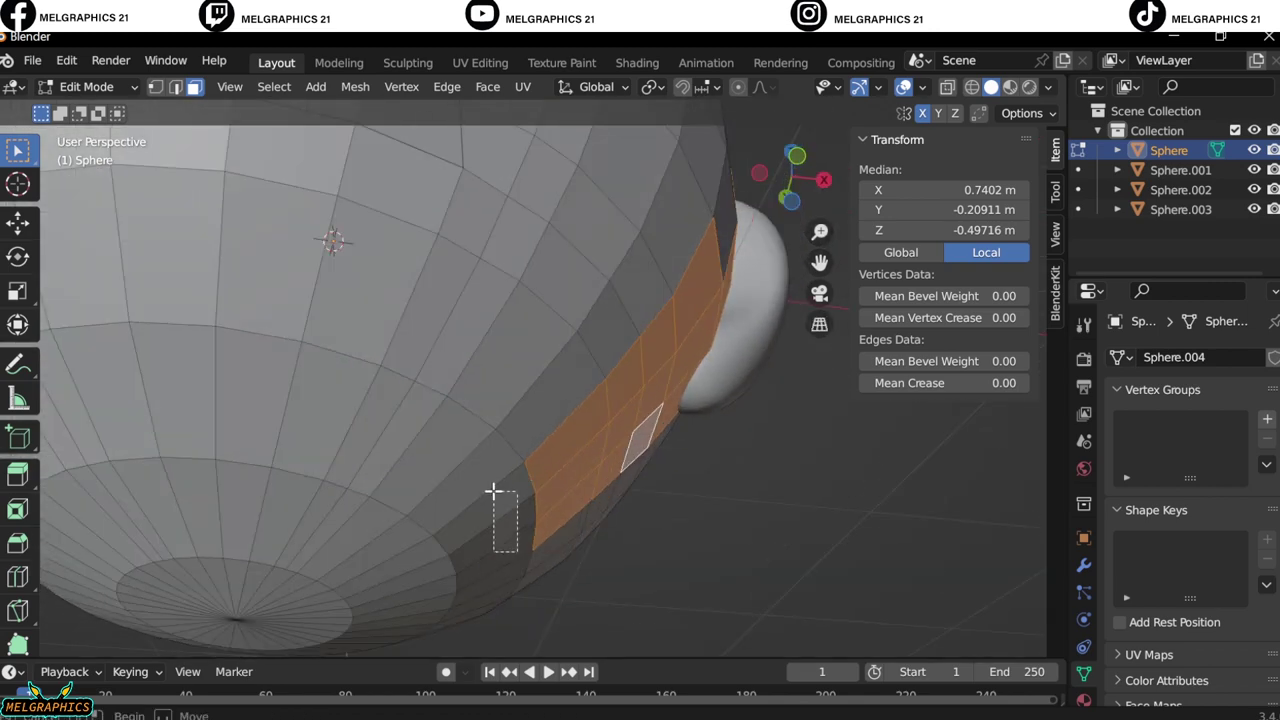
left_click(334, 486, "ctrl")
left_click(300, 470, "ctrl")
middle_click_drag(194, 391, 319, 477)
Extend the face selection across the chin, underside and up beside the ear
scroll(319, 477, "up", 2)
left_click(374, 574, "ctrl")
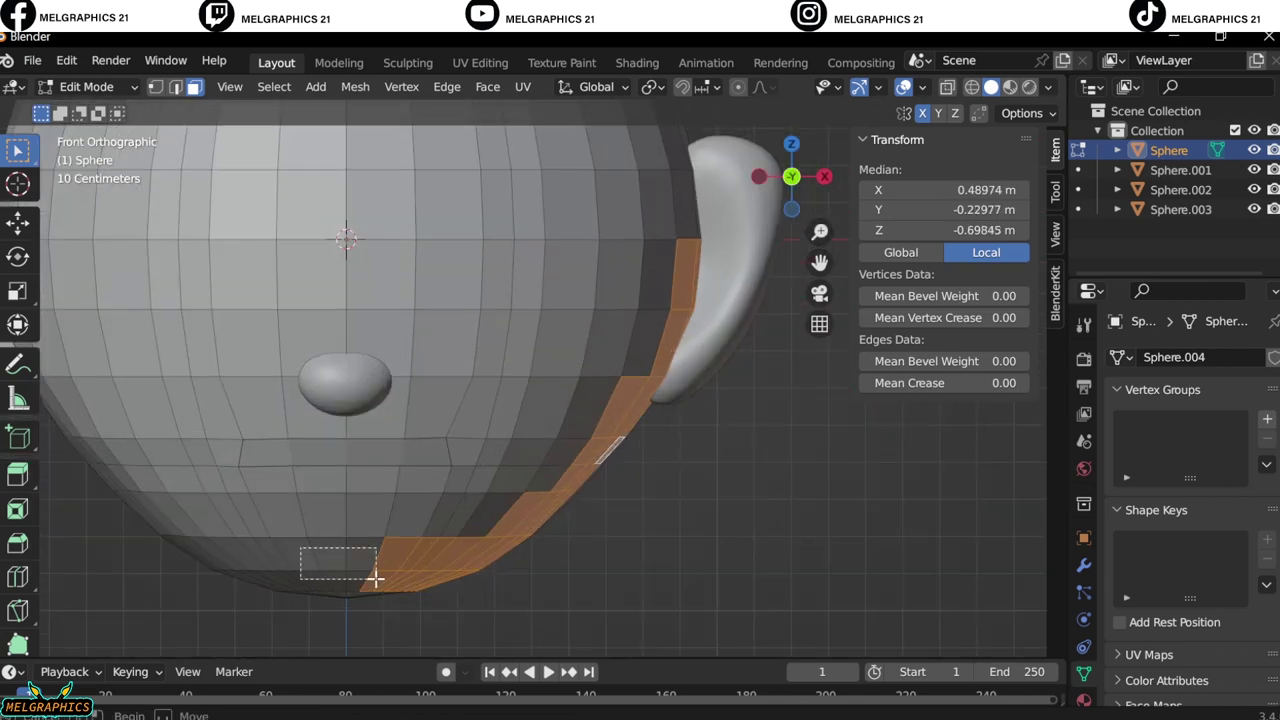
left_click(566, 446, "ctrl")
mouse_move(566, 446)
middle_mouse_down()
mouse_move(446, 534)
mouse_move(525, 553)
mouse_move(523, 423)
mouse_move(294, 449)
mouse_move(420, 266)
mouse_move(583, 379)
mouse_move(586, 303)
mouse_move(500, 330)
middle_mouse_up()
left_click(500, 330, "ctrl")
mouse_move(600, 320)
middle_mouse_down()
mouse_move(451, 491)
mouse_move(631, 509)
mouse_move(486, 466)
mouse_move(540, 374)
middle_mouse_up()
left_click(540, 374, "ctrl")
left_click(445, 435, "ctrl")
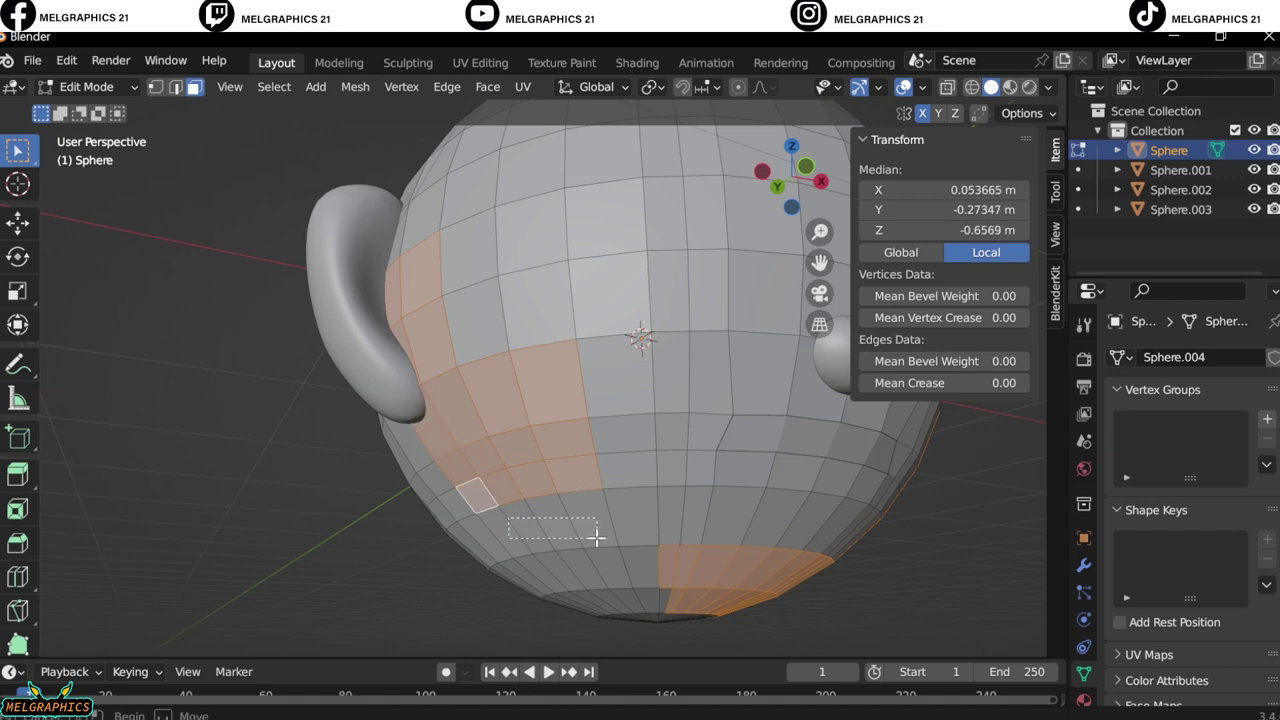
Split the jaw-and-chin band off as Sphere.004 and return to Object Mode
middle_click_drag(596, 537, 619, 508)
key("KP_1")
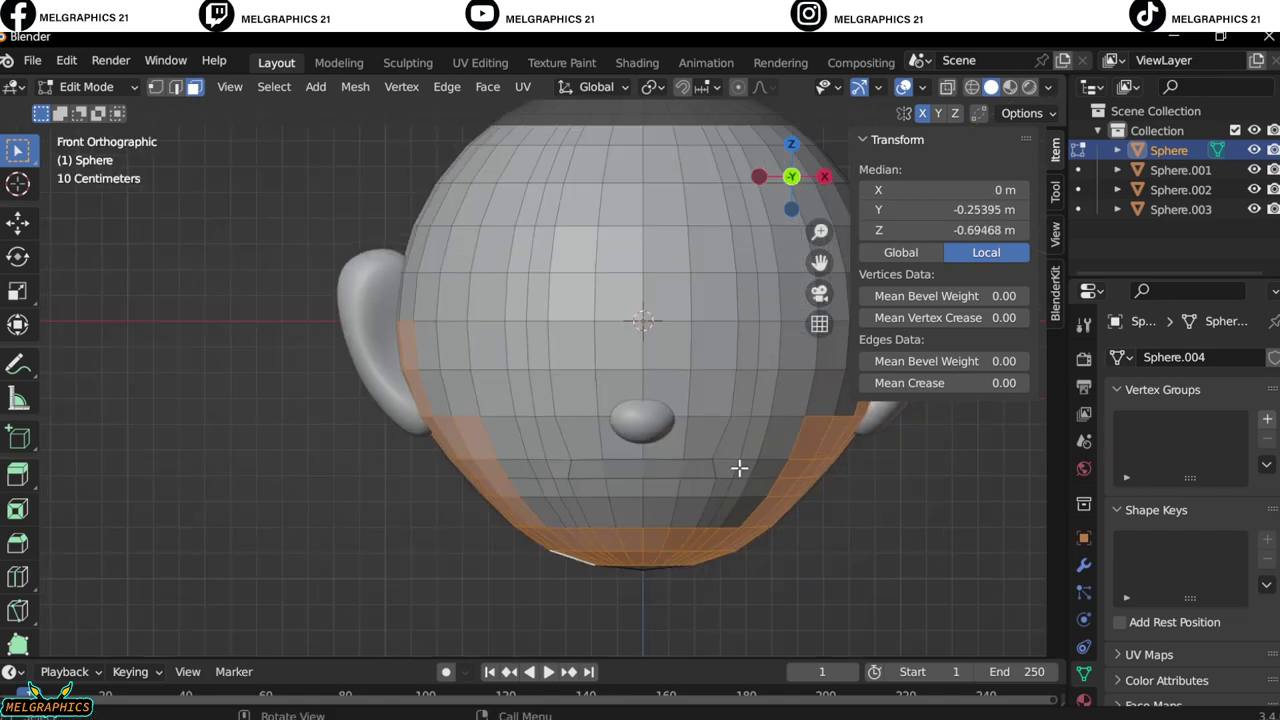
right_click(737, 380)
left_click(840, 666)
key("Tab")
Add a 0.01 m Solidify modifier to the lower band Sphere.004
left_click(1180, 229)
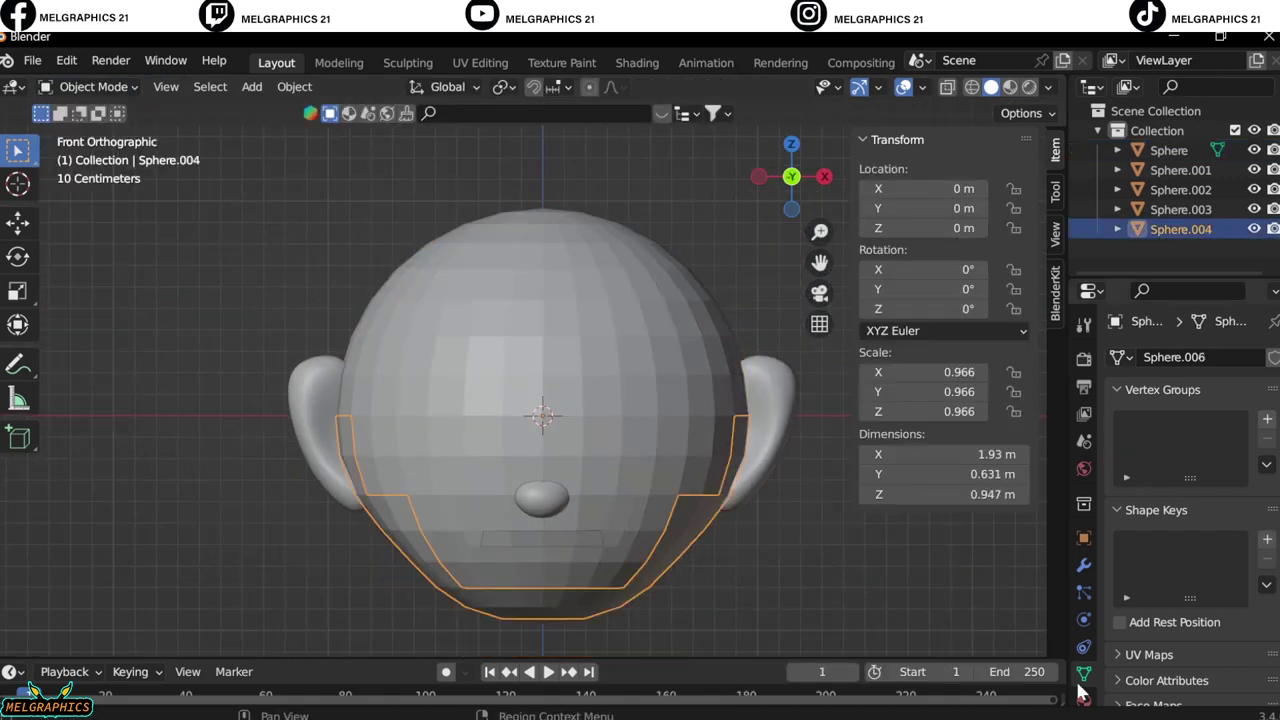
left_click(1083, 565)
left_click(1146, 357)
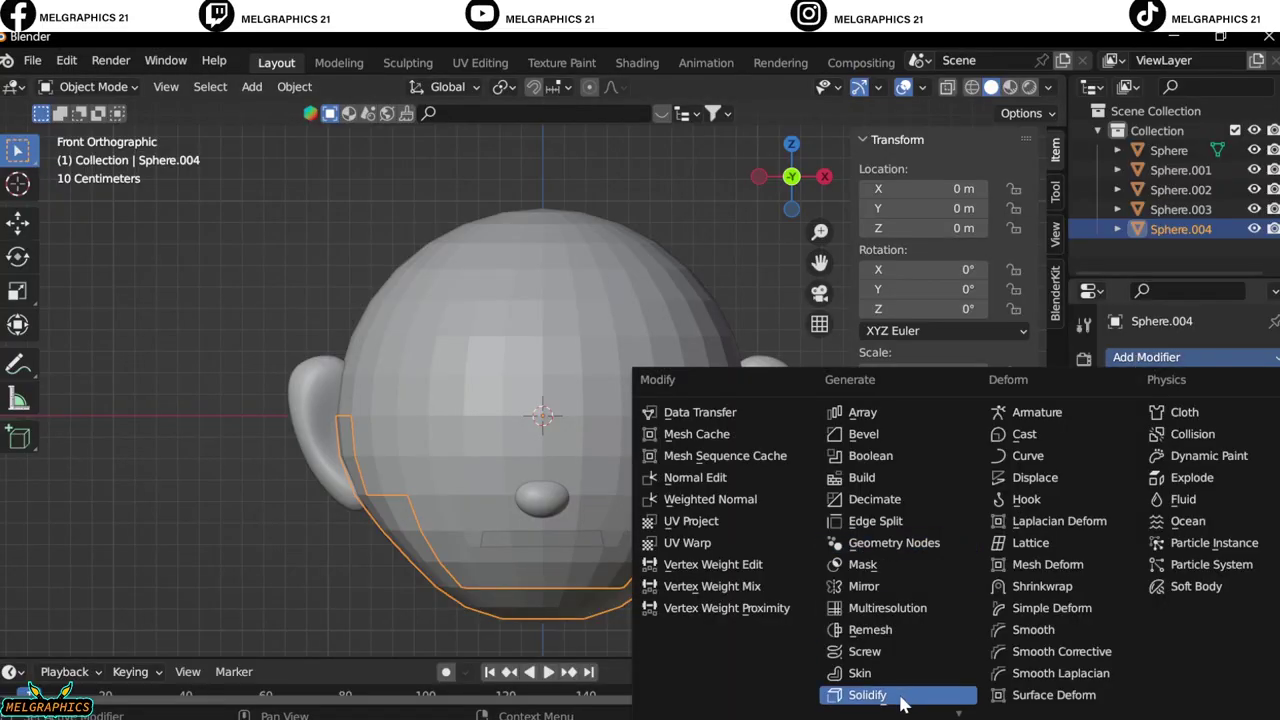
left_click(930, 694)
middle_click_drag(815, 600, 782, 594)
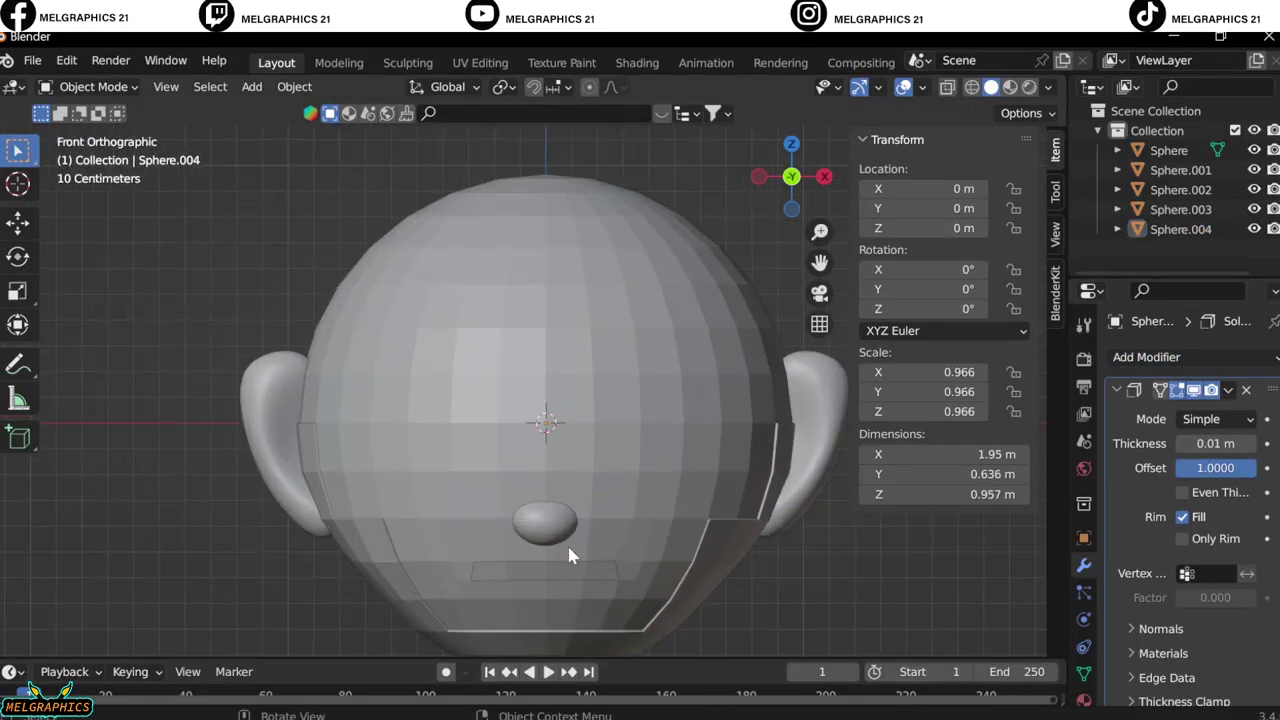
Give the flat mouth rectangle below the nose Solidify and Bevel modifiers
left_click(548, 571)
left_click(1146, 357)
left_click(867, 694)
left_click(1146, 357)
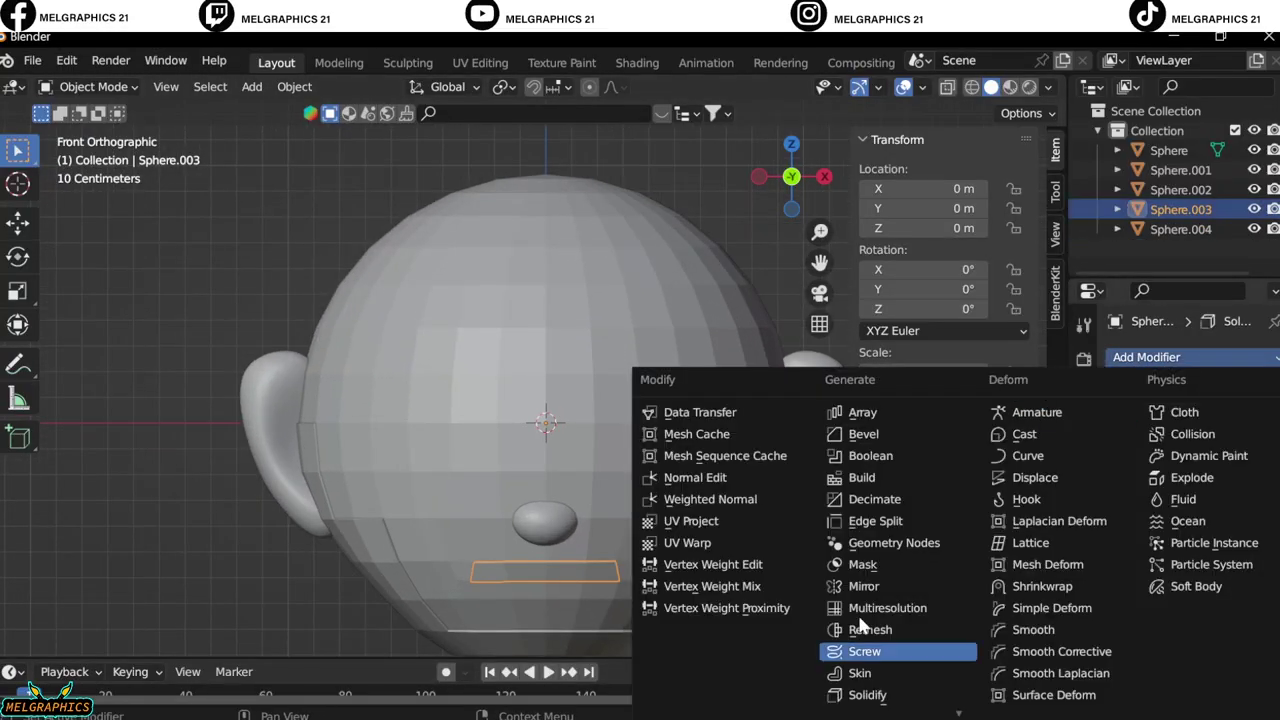
left_click(863, 434)
scroll(545, 420, "up", 3)
Bevel the lower band's edges with 38 segments
left_click(797, 559)
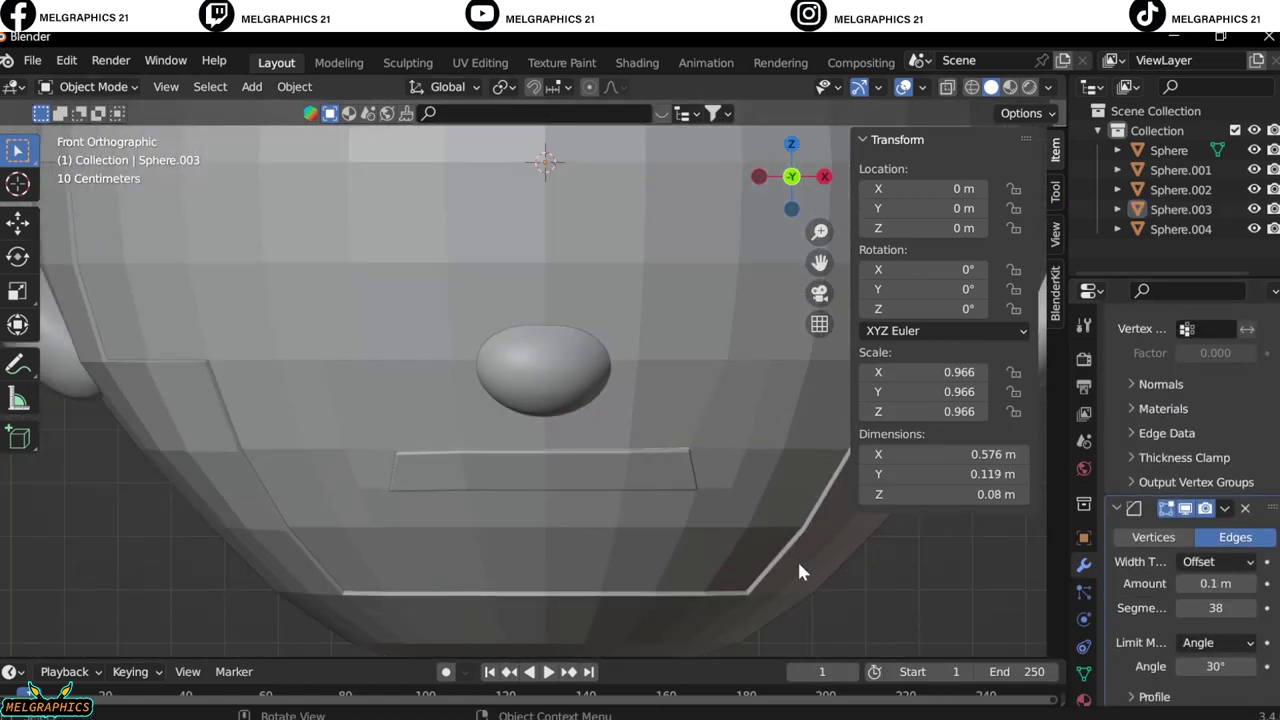
key("shift+a")
left_click(857, 323)
left_click_drag(1215, 601, 1260, 601)
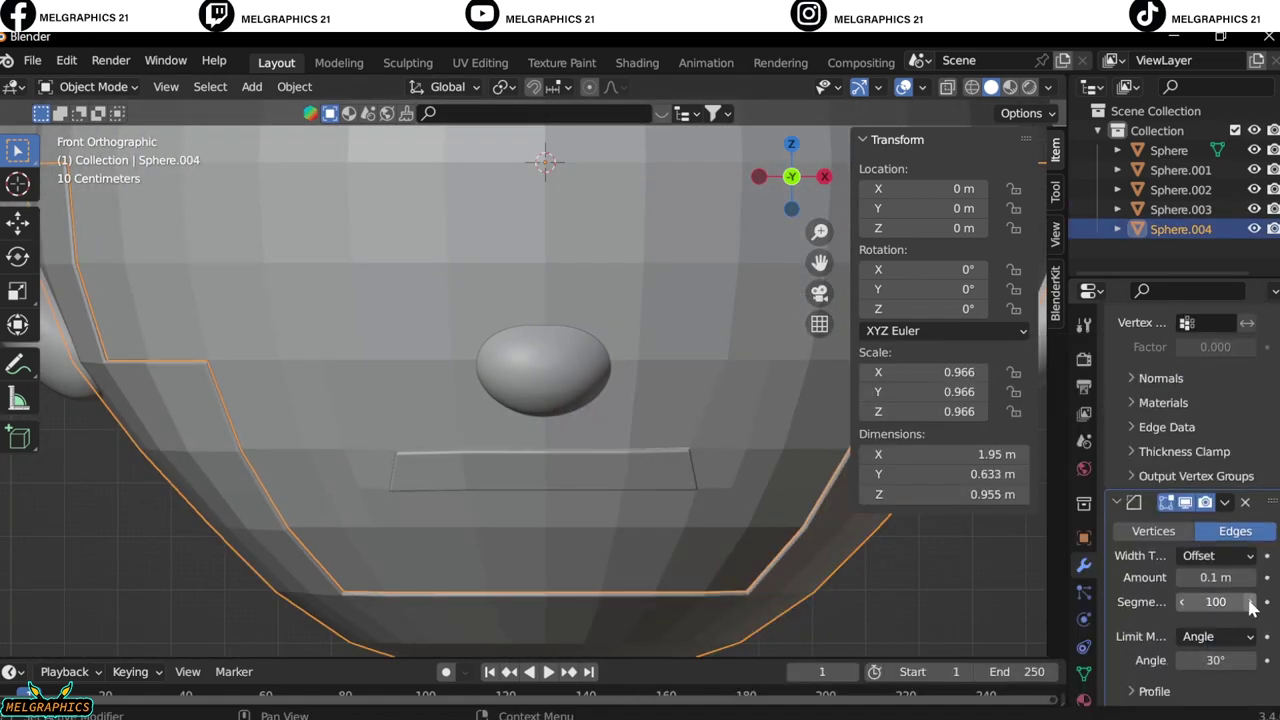
scroll(786, 540, "down", 5)
scroll(684, 342, "down", 2)
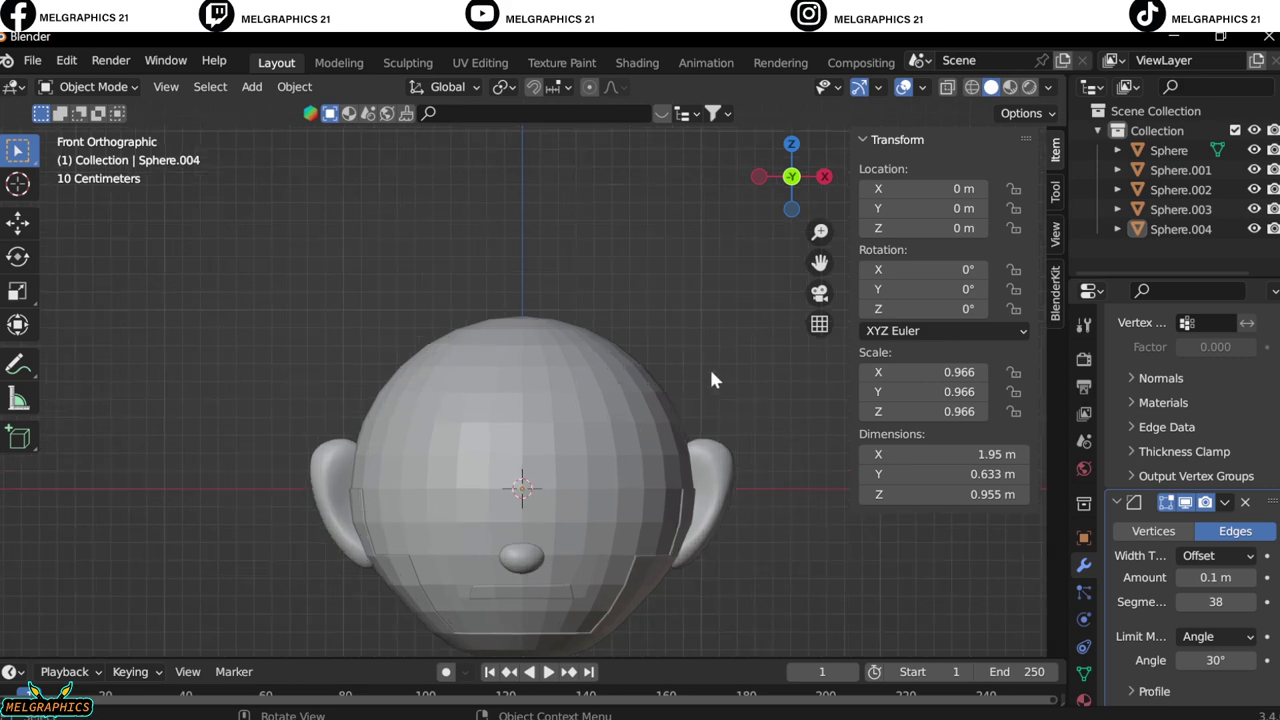
Select the head sphere, enter Edit Mode and orbit round to a front view
left_click(709, 366)
middle_click_drag(709, 366, 517, 523)
left_click(85, 86)
left_click(91, 130)
mouse_move(737, 463)
middle_mouse_down()
mouse_move(631, 429)
mouse_move(689, 451)
middle_mouse_up()
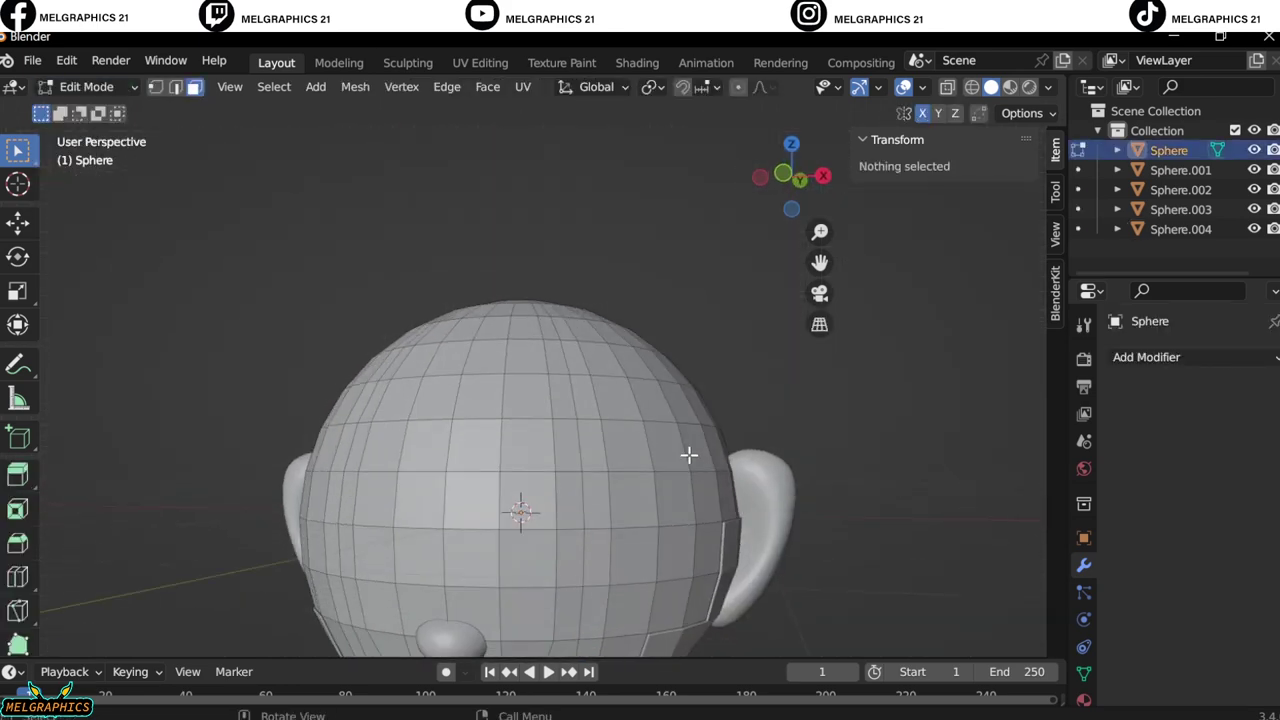
Back in Object Mode, add a UV sphere, shrink it and place it on the face's right side
left_click(85, 86)
left_click(98, 108)
key("shift+a")
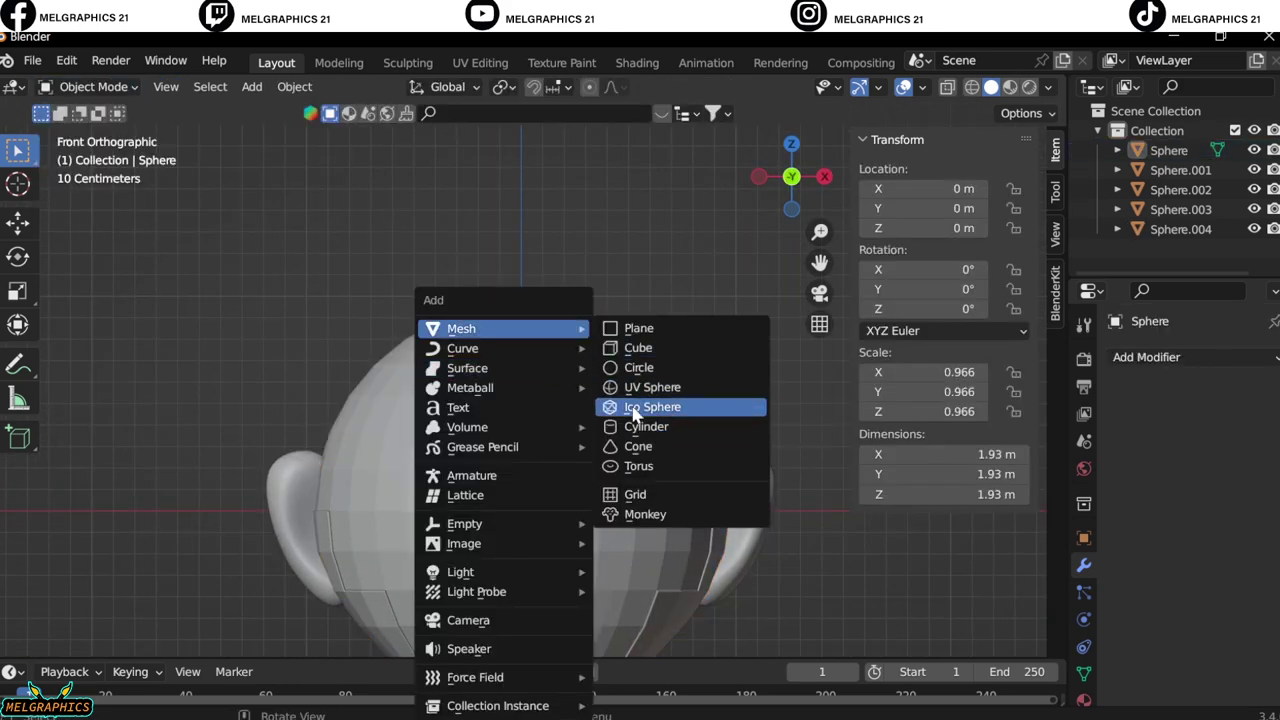
left_click(650, 383)
key("s")
left_click(540, 503)
key("g")
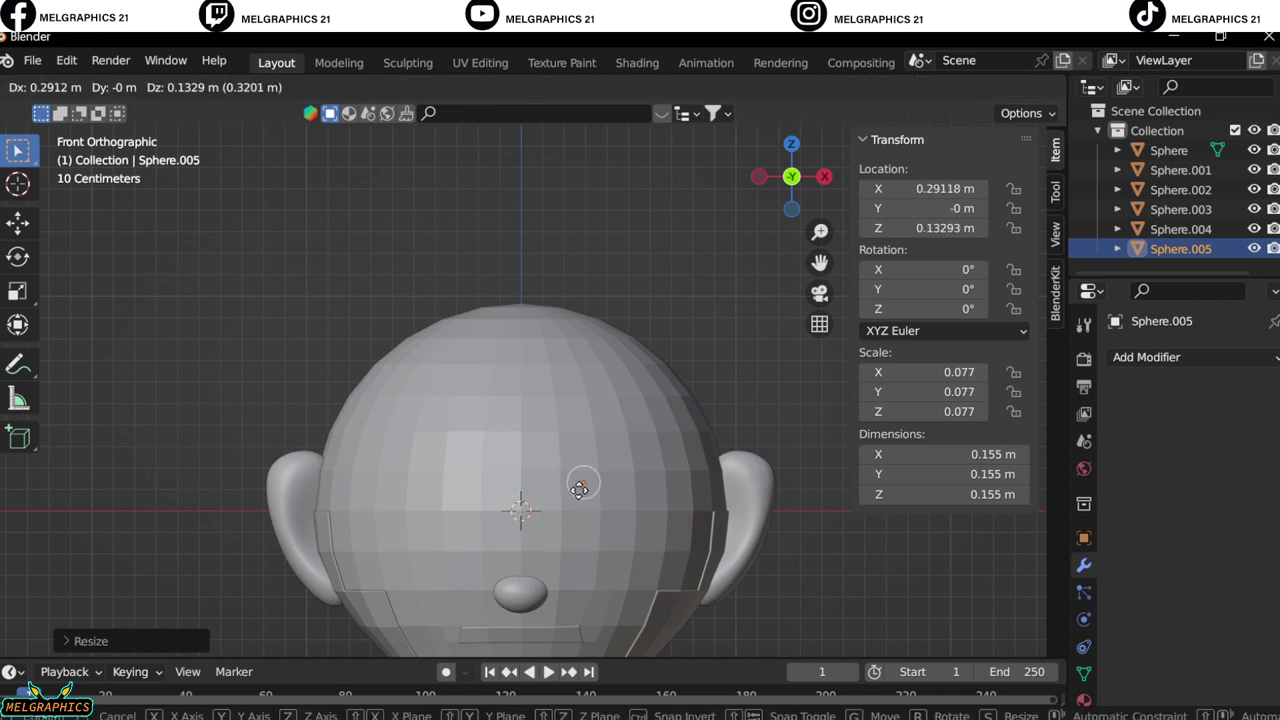
left_click(578, 488)
Stretch the eye sphere along X and push it onto the face surface along Y
key("s")
key("x")
left_click(620, 513)
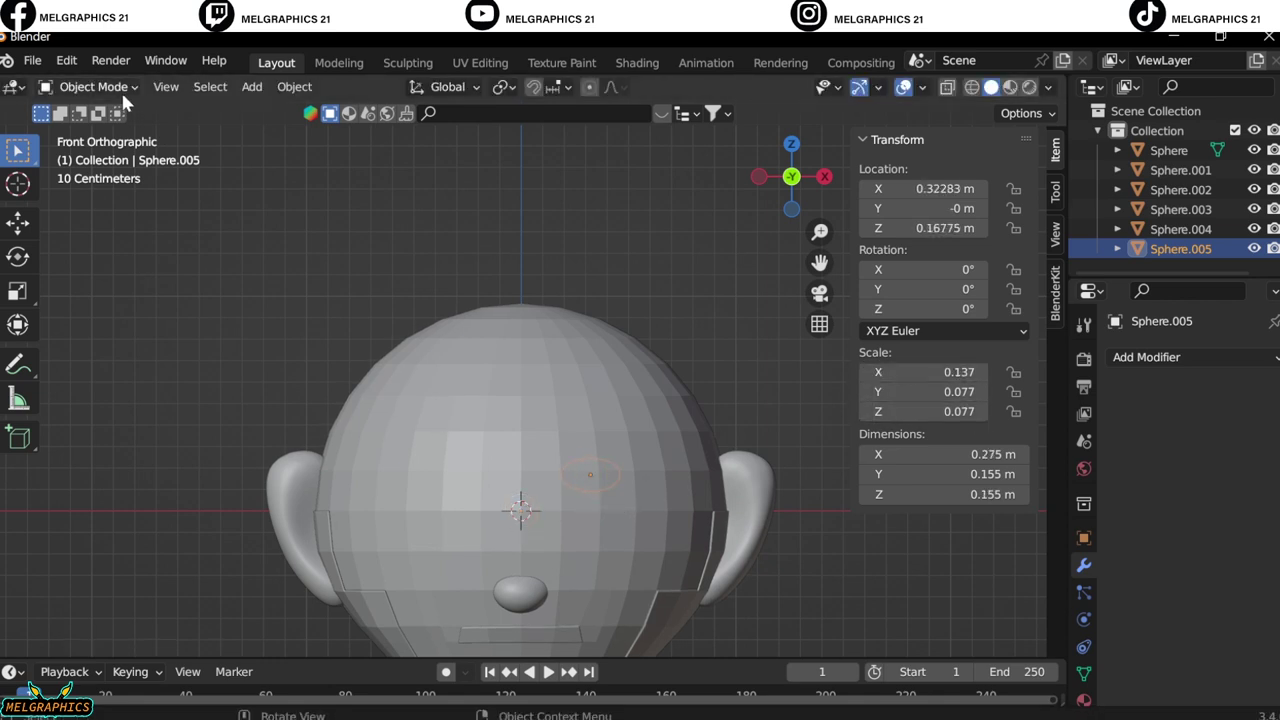
left_click(120, 88)
left_click(90, 152)
key("ctrl+z")
key("KP_3")
key("g")
key("y")
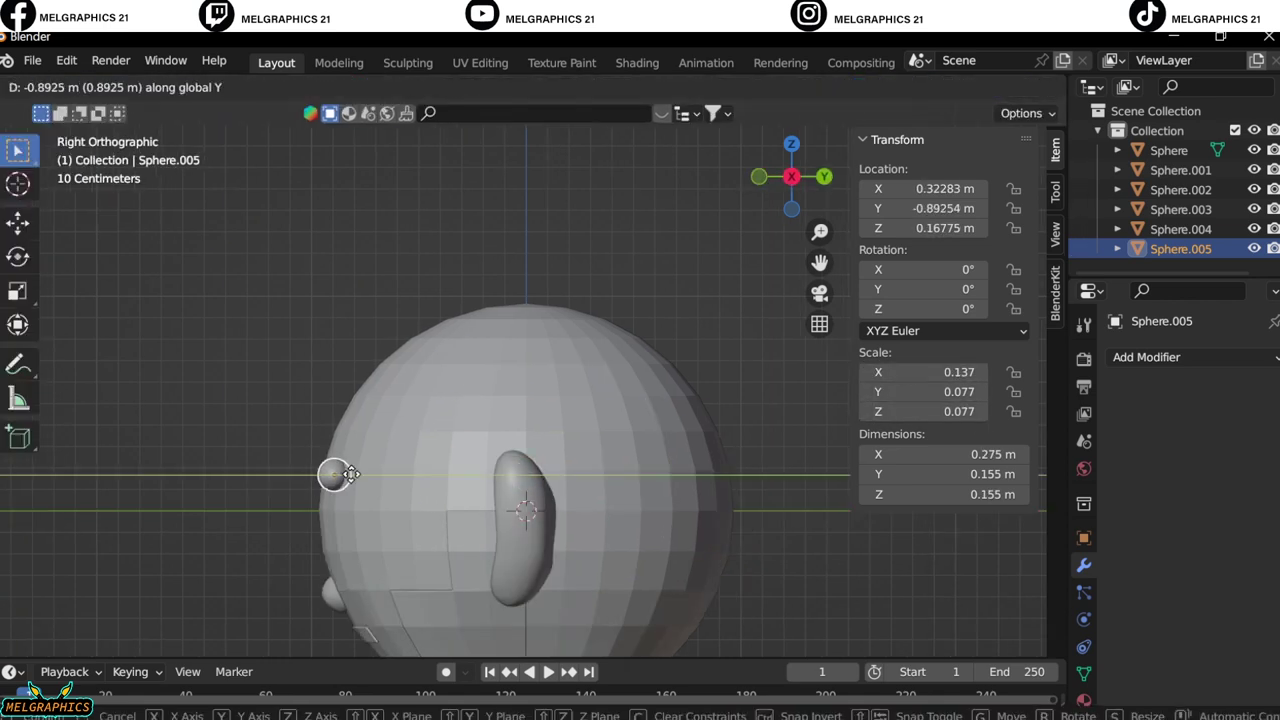
left_click(350, 474)
key("KP_1")
Rotate the eye slightly and enlarge it
key("r")
scroll(849, 423, "down", 2)
key("s")
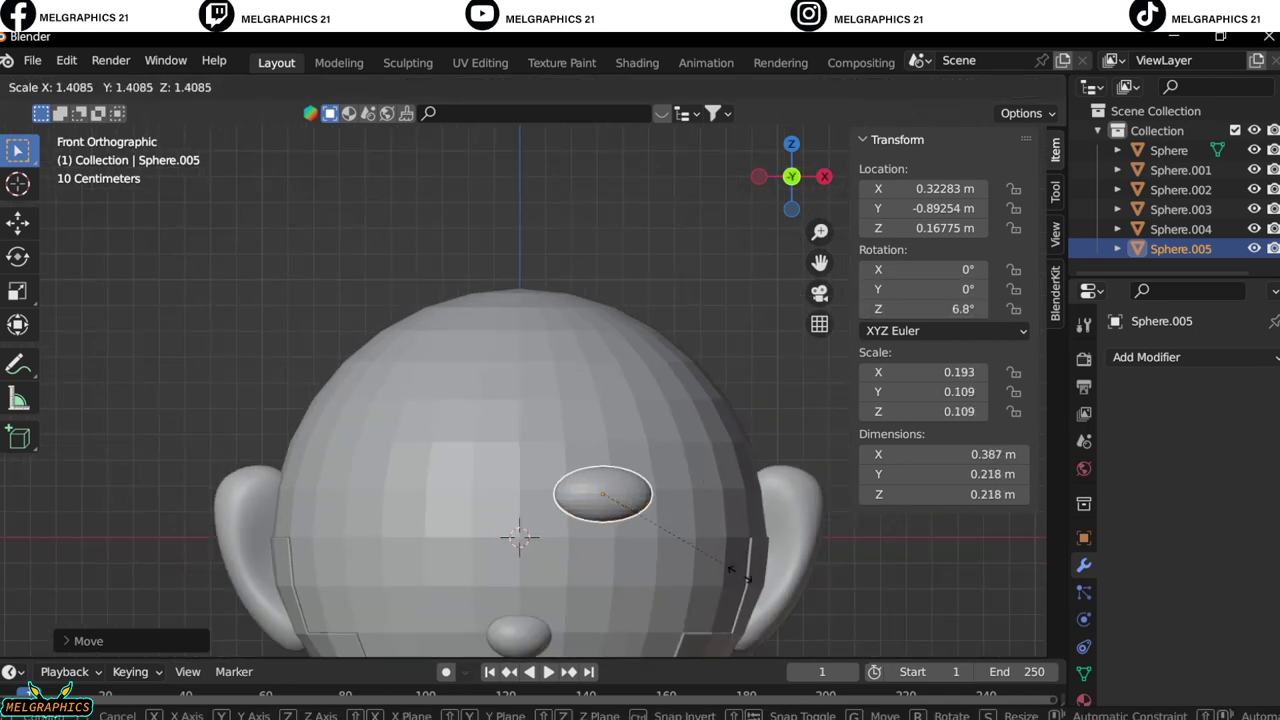
left_click(660, 540)
Flatten the eye against the face, reset its depth and tilt it to 24.7°
key("KP_3")
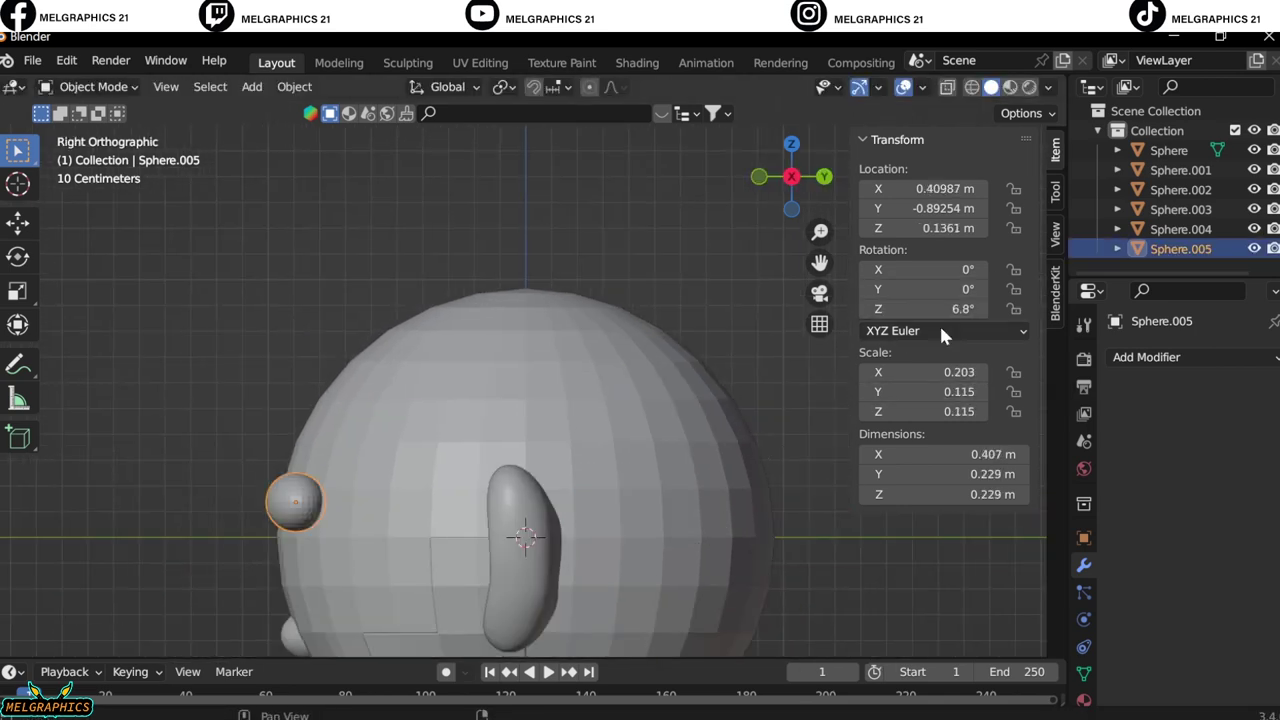
left_click_drag(950, 391, 880, 391)
key("g")
key("y")
left_click(486, 471)
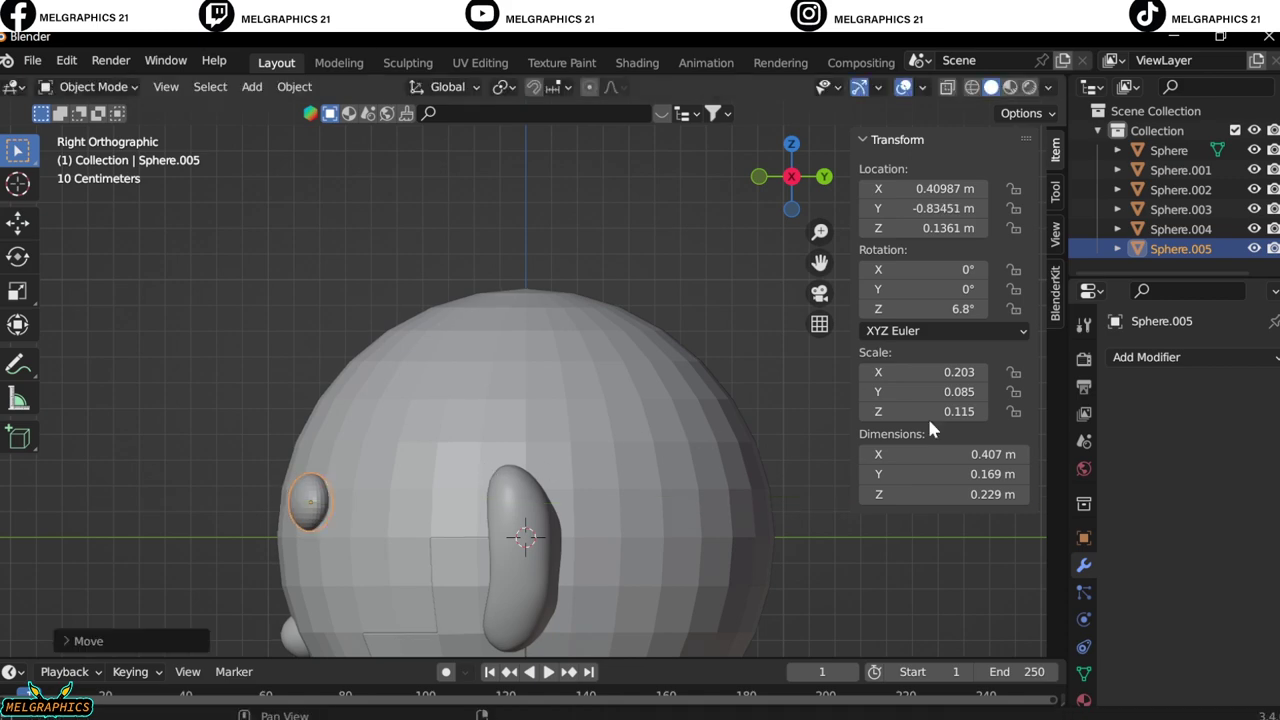
key("KP_1")
left_click_drag(960, 308, 1000, 308)
scroll(677, 517, "down", 3)
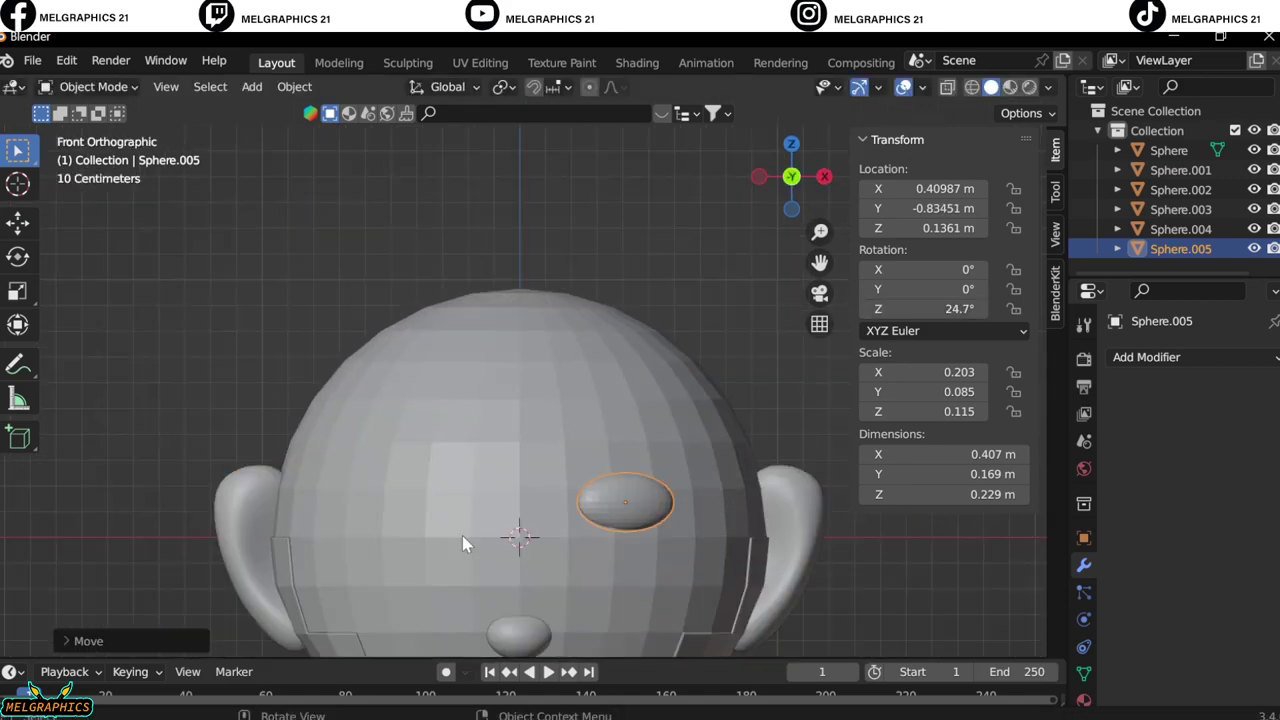
scroll(466, 537, "up", 3)
Put the eye in Sculpt Mode with the Line Project tool
left_click(93, 86)
left_click(98, 152)
left_click(18, 535)
Slice the eye's top flat with Line Project and refine the half-moon shape with Grab
scroll(660, 540, "up", 5)
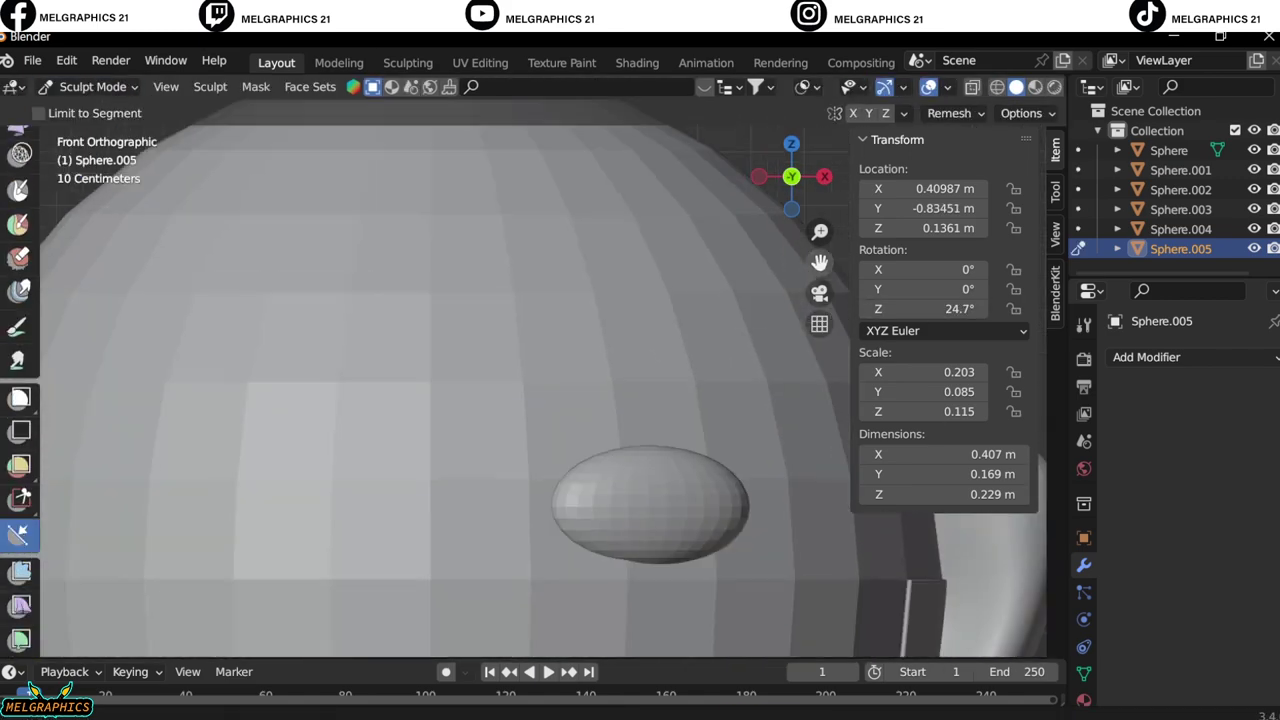
mouse_move(822, 489)
left_mouse_down()
mouse_move(570, 487)
mouse_move(598, 500)
left_mouse_up()
scroll(454, 310, "down", 3)
key("g")
key("KP_3")
left_click_drag(200, 450, 330, 468)
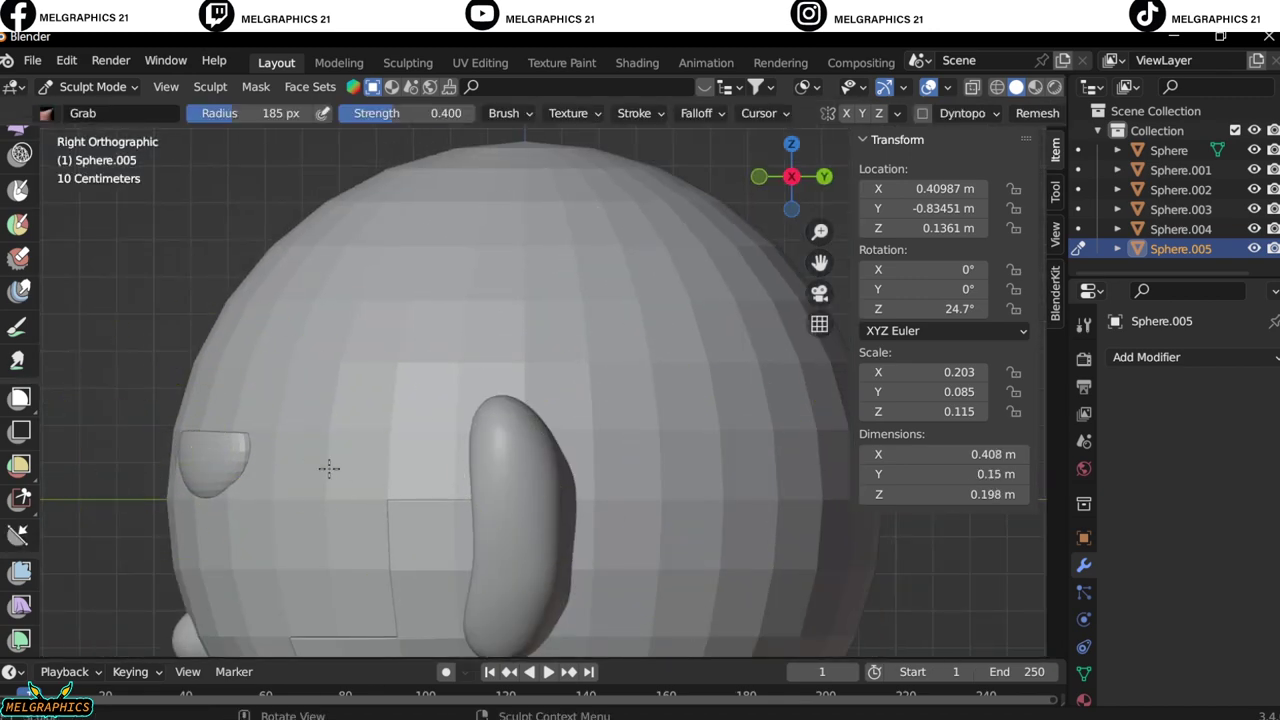
key("KP_1")
left_click_drag(586, 440, 586, 451)
In Object Mode, tilt the eye to −6.5° on X and check it from an angle
key("ctrl+Tab")
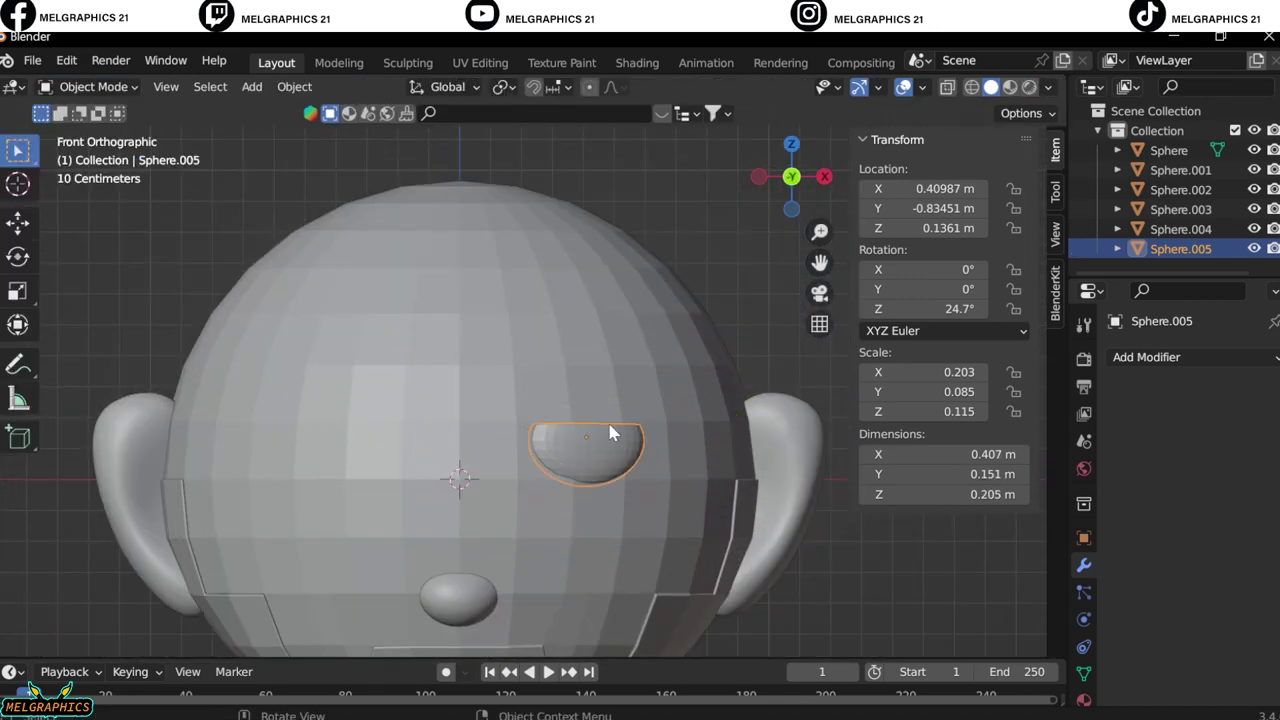
key("alt+a")
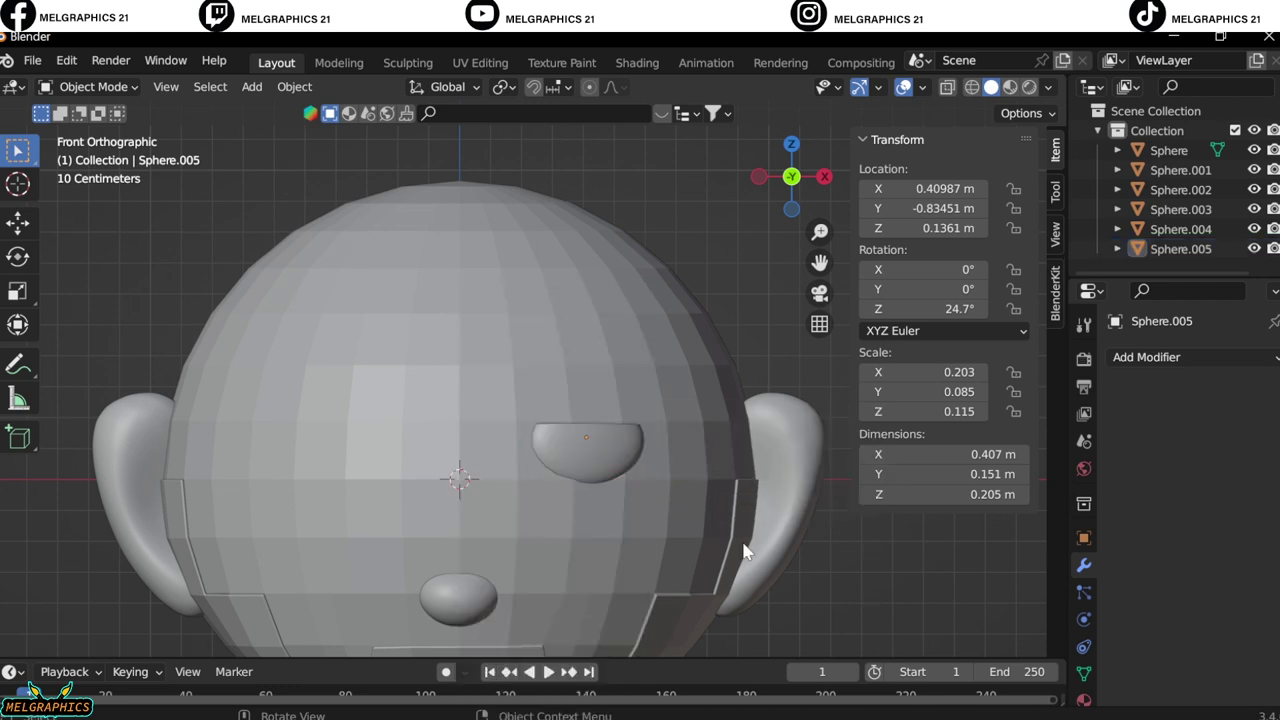
scroll(555, 505, "up", 1)
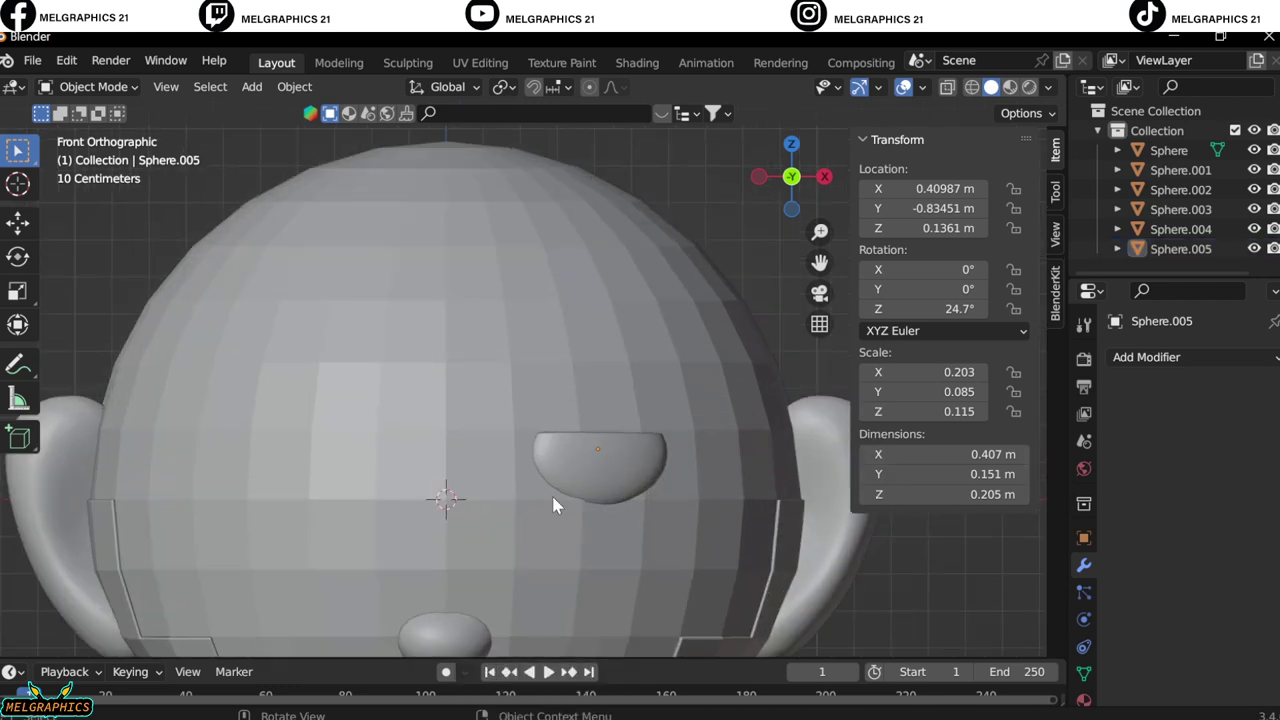
left_click(598, 468)
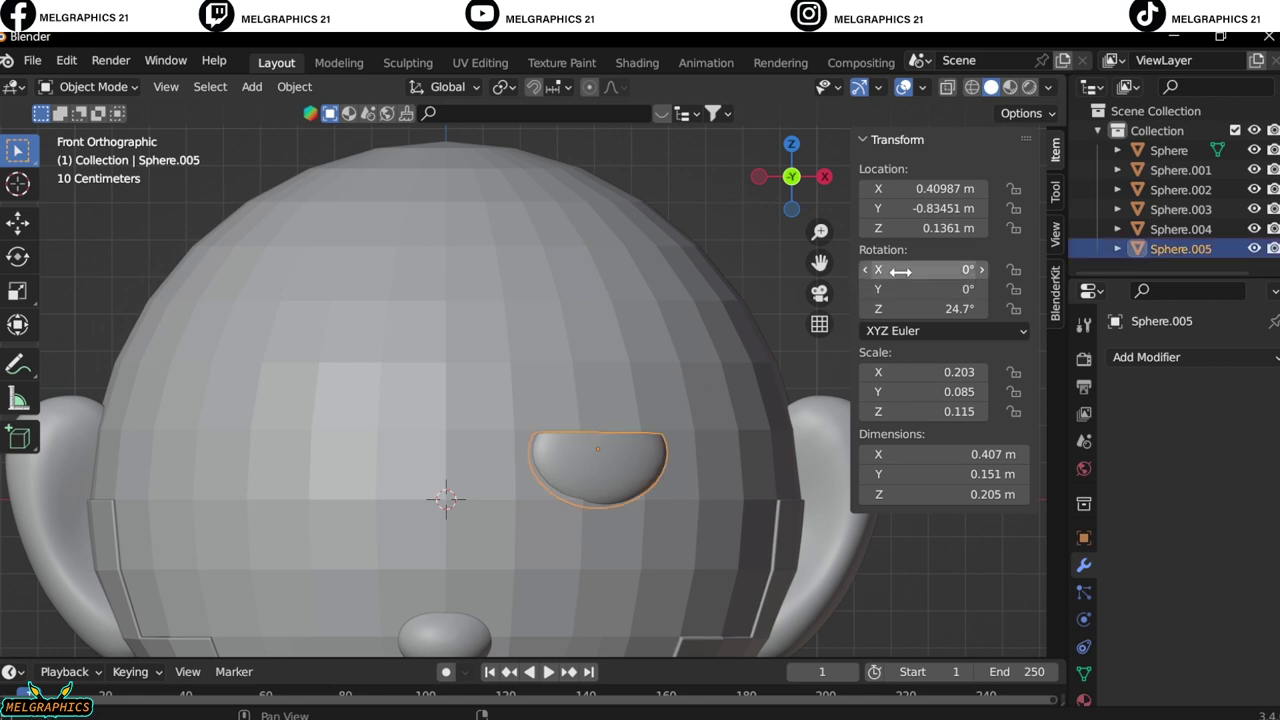
left_click_drag(955, 269, 925, 269)
key("alt+a")
scroll(716, 340, "down", 3)
middle_click_drag(716, 340, 549, 523)
key("KP_1")
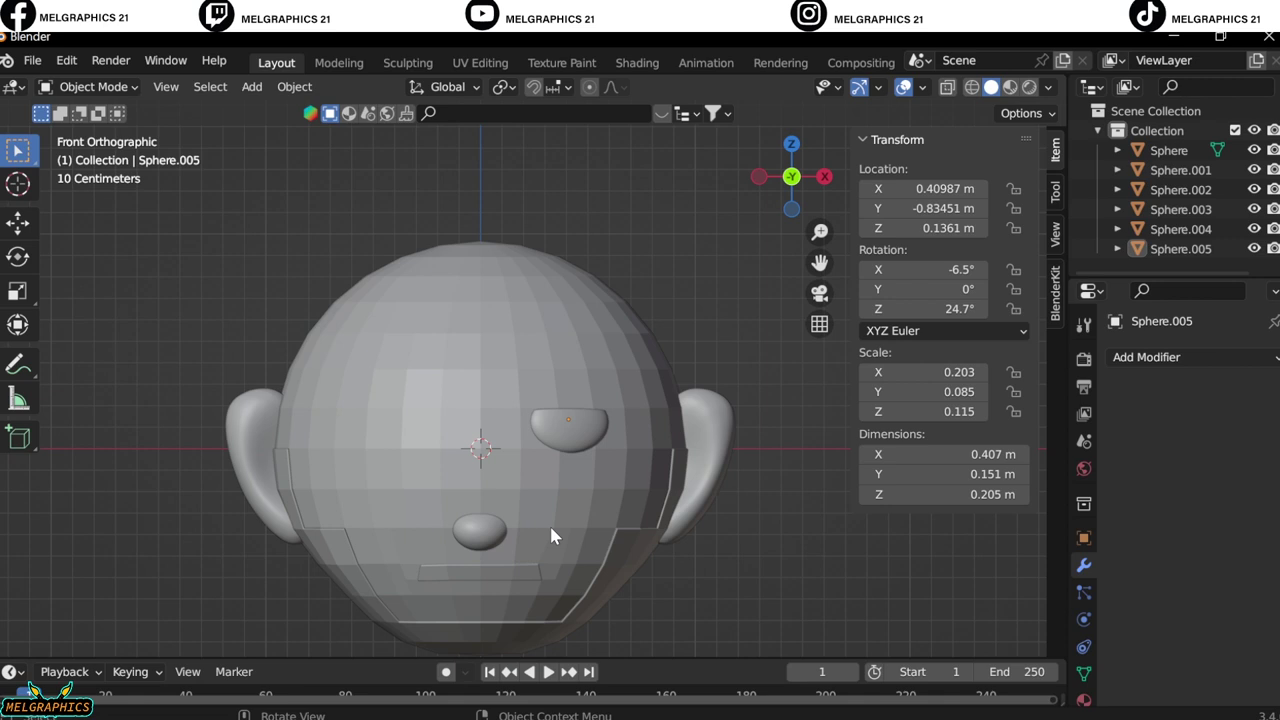
scroll(551, 528, "up", 3)
Add a small sphere and position it above the eye at the face's depth
key("shift+a")
key("s")
left_click(452, 494)
left_click_drag(452, 494, 571, 434)
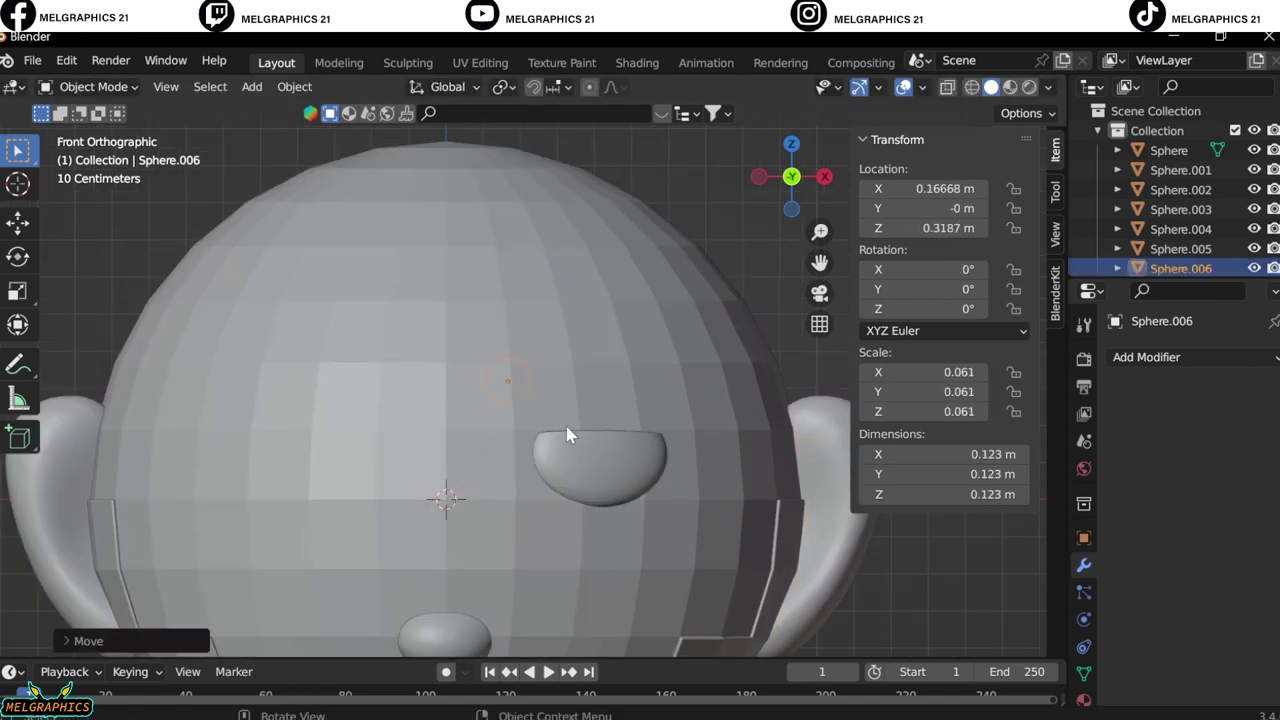
key("s")
left_click(586, 443)
key("KP_3")
key("g")
key("y")
left_click(265, 428)
key("KP_1")
Sculpt the small sphere into a curved eyebrow with Snake Hook and Grab
left_click(90, 86)
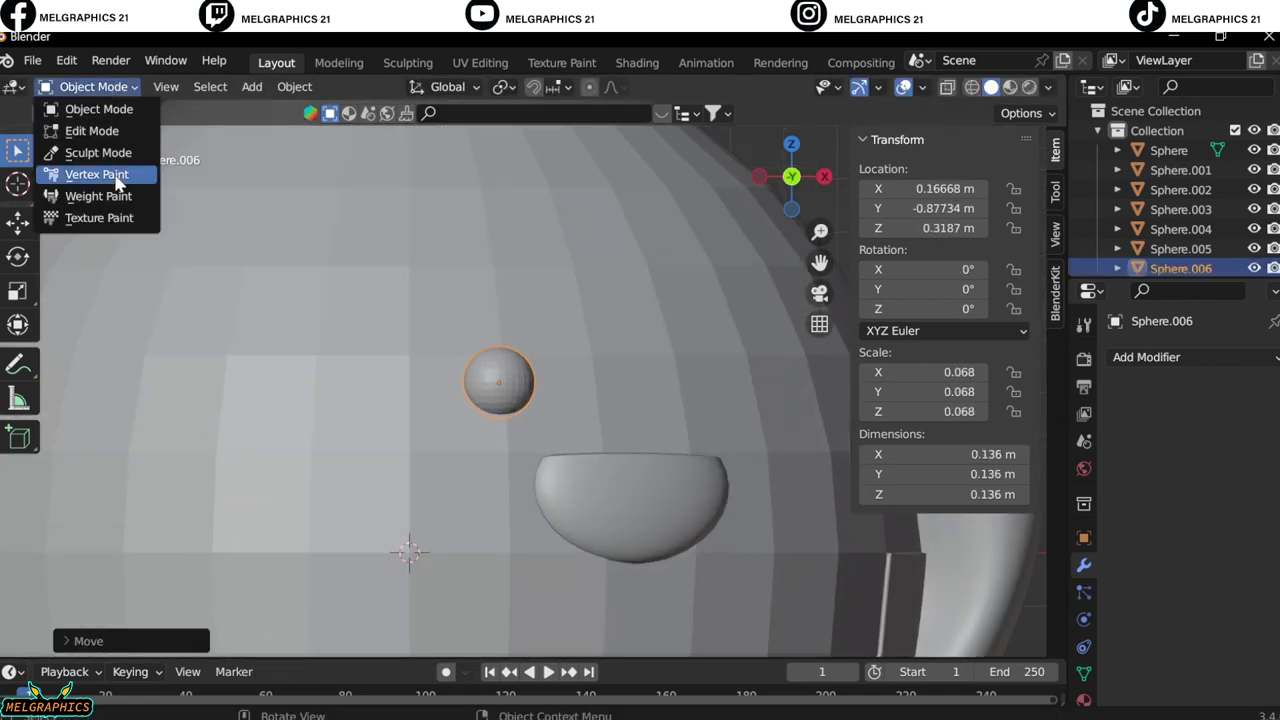
left_click(86, 146)
key("f")
key("k")
left_click_drag(500, 370, 779, 354)
key("KP_3")
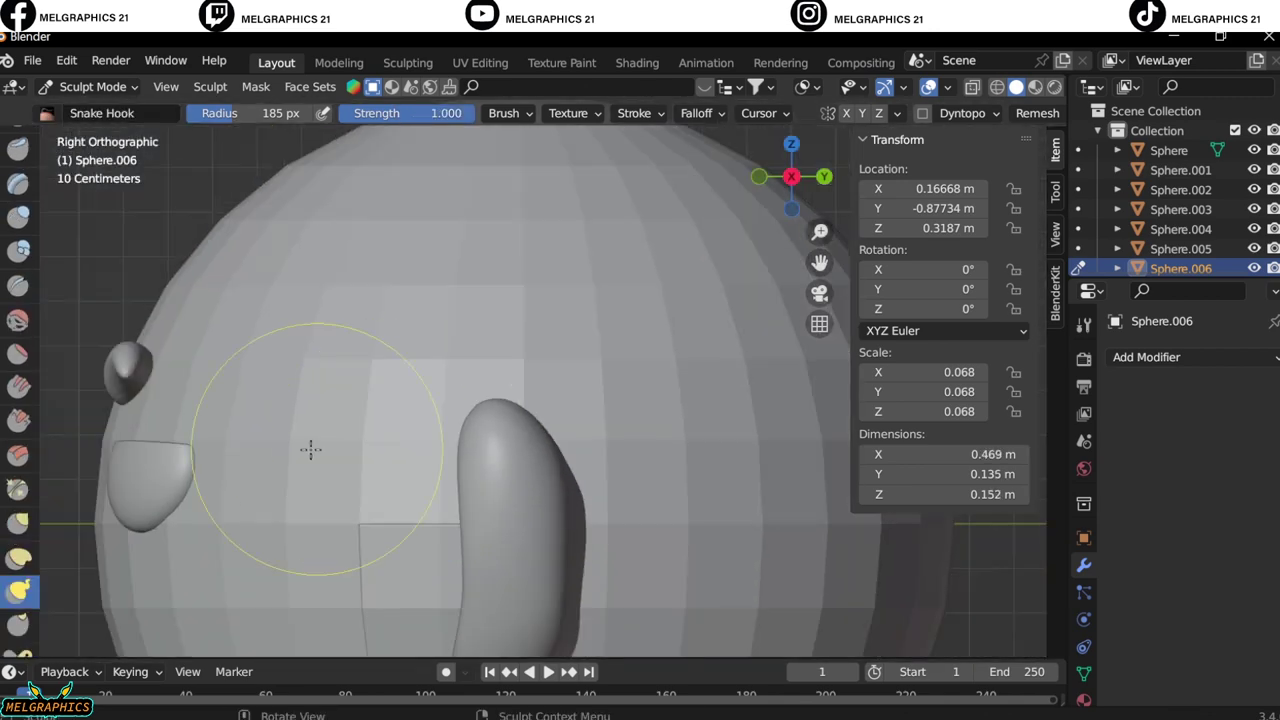
key("g")
left_click_drag(106, 330, 208, 408)
key("KP_1")
In Object Mode, enlarge the eyebrow slightly and reposition it
key("f")
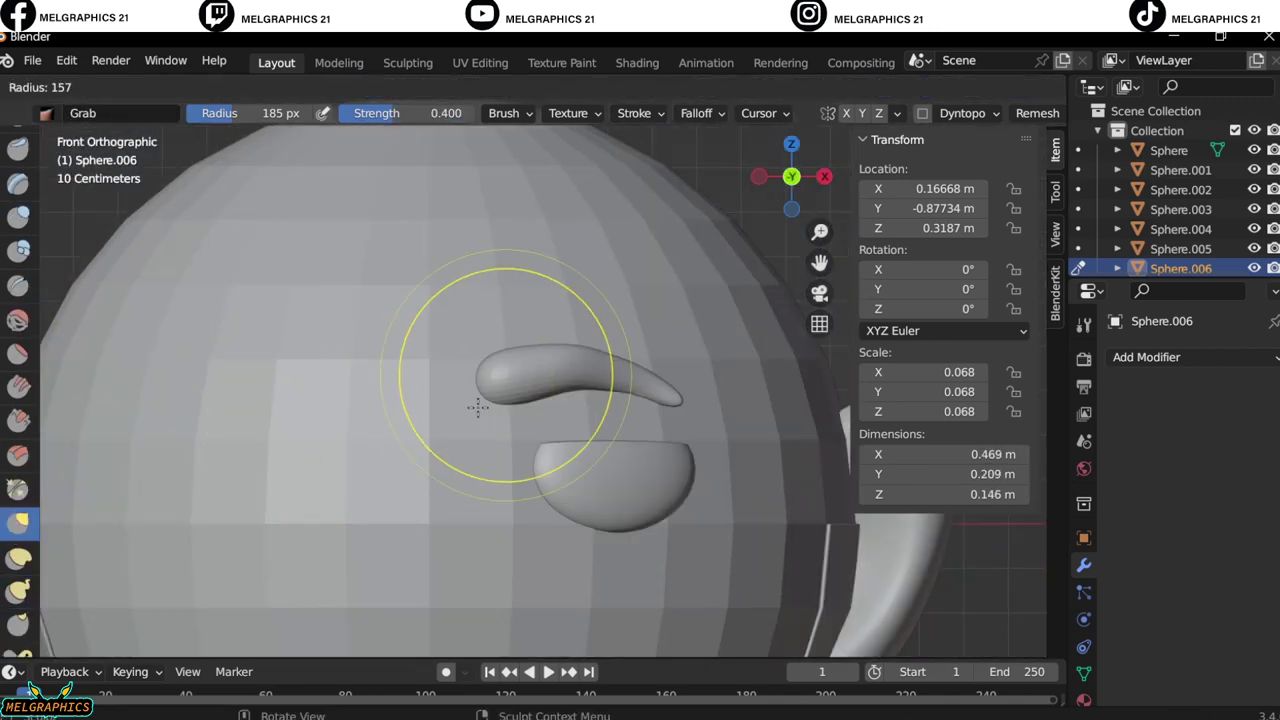
key("ctrl+Tab")
key("s")
left_click(745, 226)
scroll(745, 226, "down", 5)
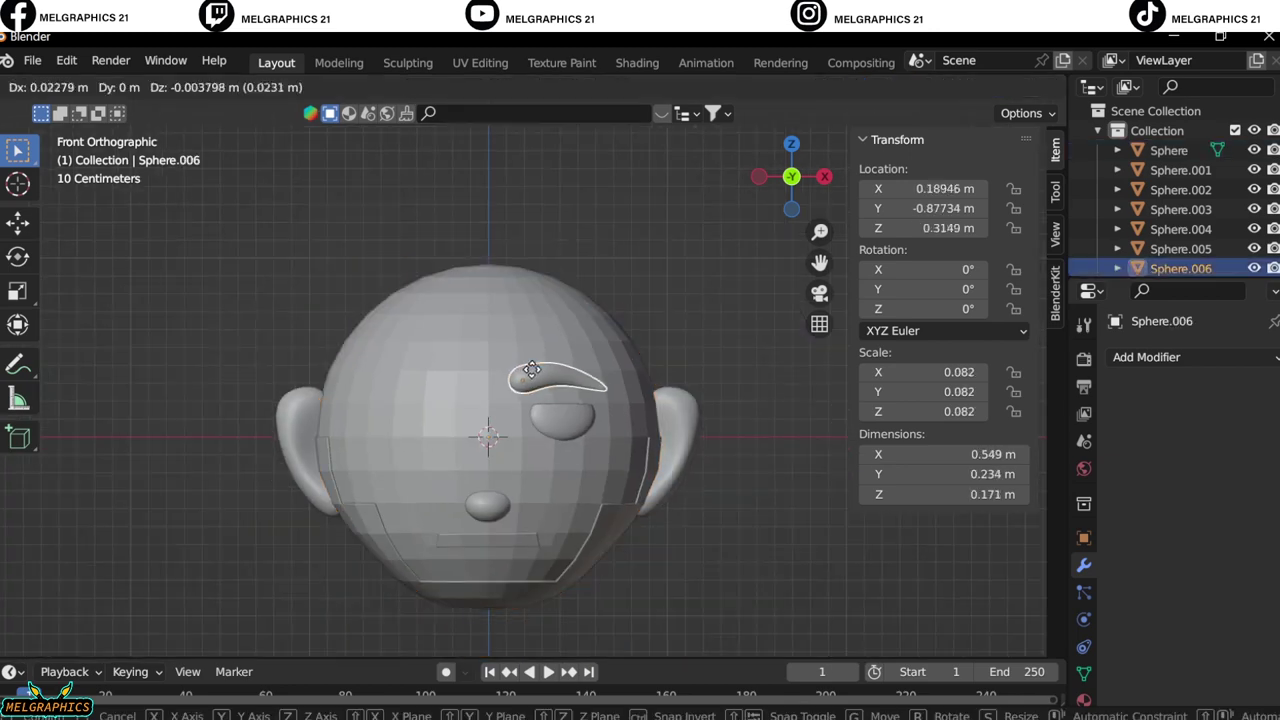
left_click(571, 380)
Select the eye and add a new UV sphere mesh
key("s")
left_click(714, 538)
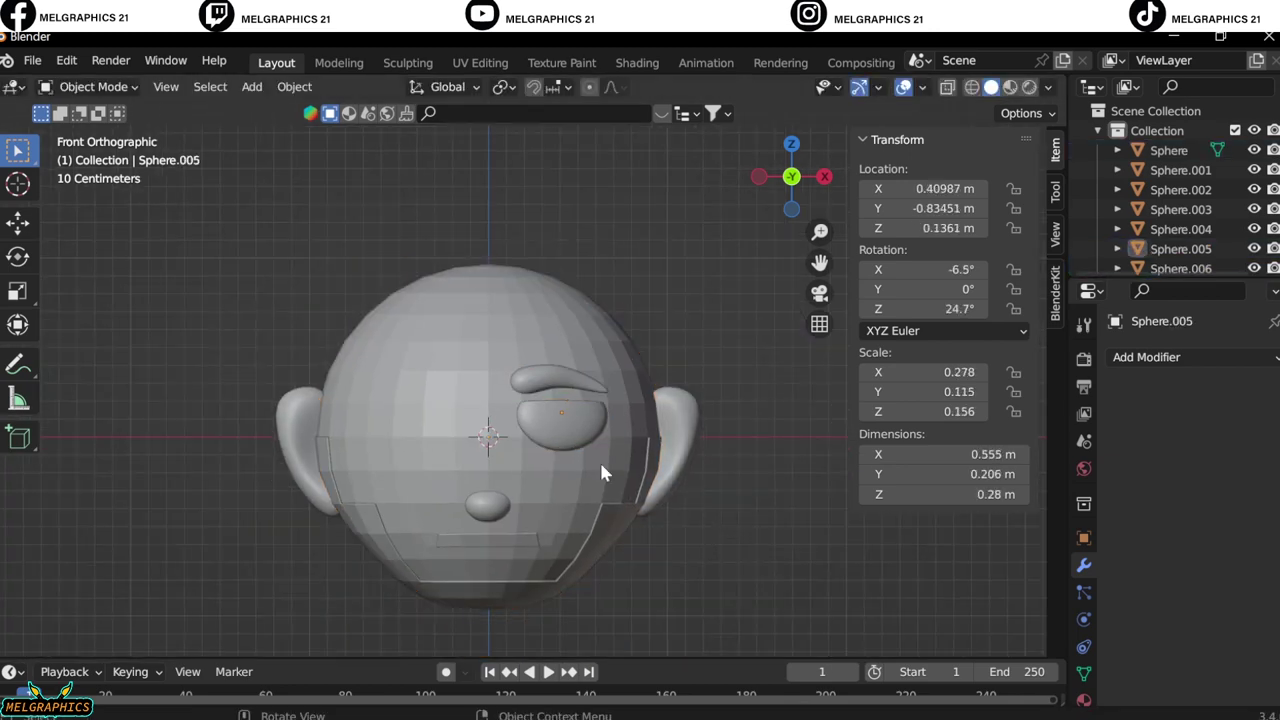
key("ctrl+z")
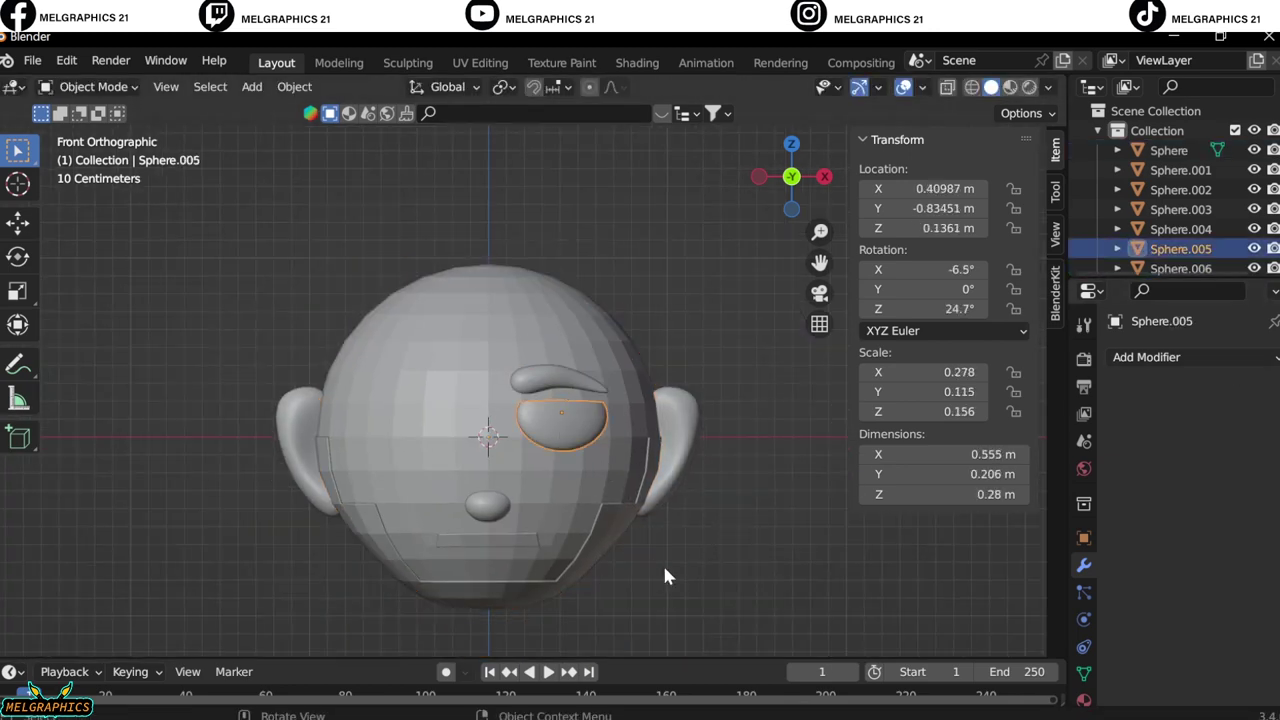
scroll(665, 569, "up", 3)
key("shift+a")
left_click(743, 459)
Shrink the new sphere to 0.129 and place it over the eye
key("s")
left_click(505, 489)
key("g")
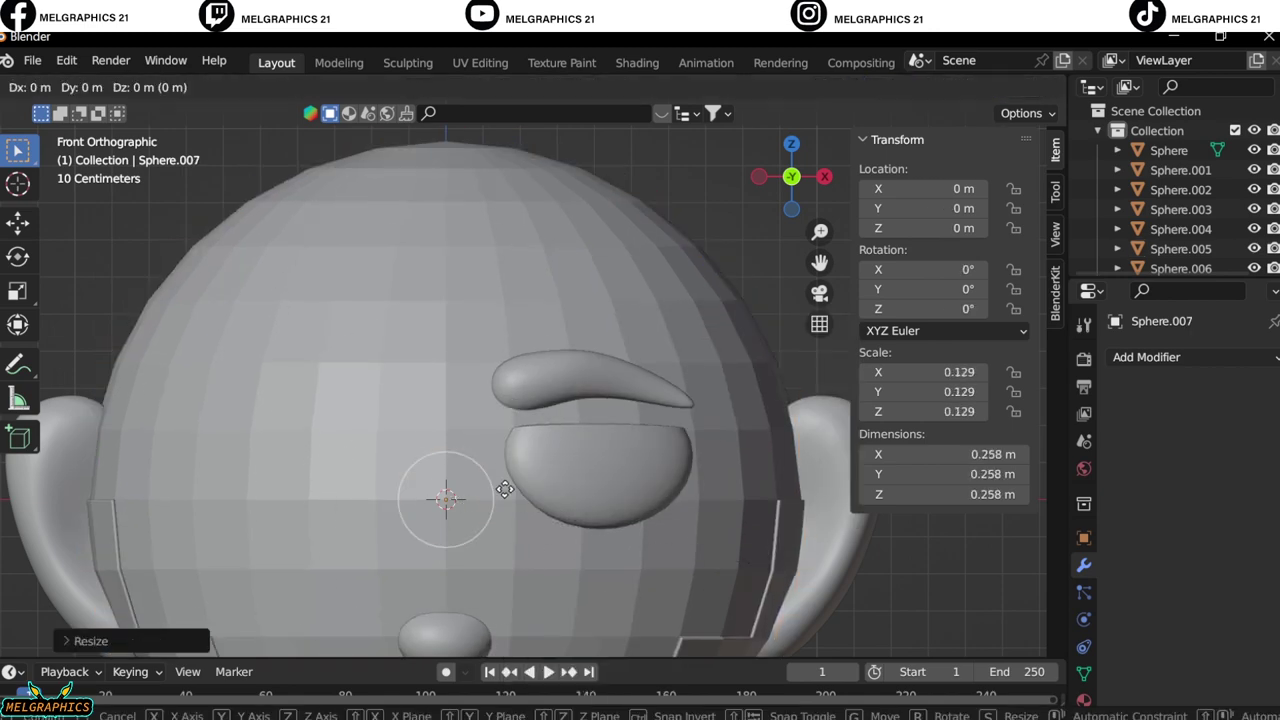
left_click(686, 514)
key("s")
left_click(680, 510)
key("g")
left_click(688, 545)
Flatten the pupil to 0.055 Y scale and rotate it −21° on X and 22.1° on Z
key("KP_3")
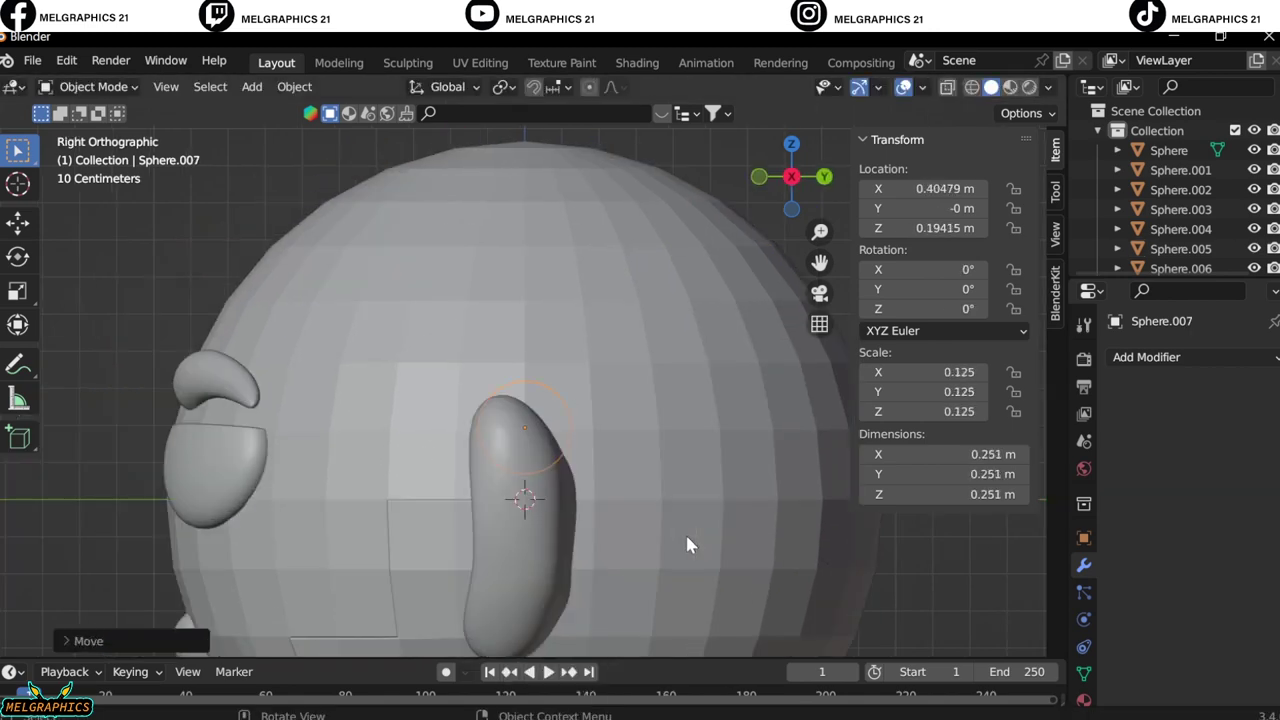
key("g")
key("y")
left_click(360, 531)
left_click_drag(950, 391, 930, 391)
left_click_drag(950, 269, 975, 308)
key("KP_1")
scroll(600, 440, "up", 2)
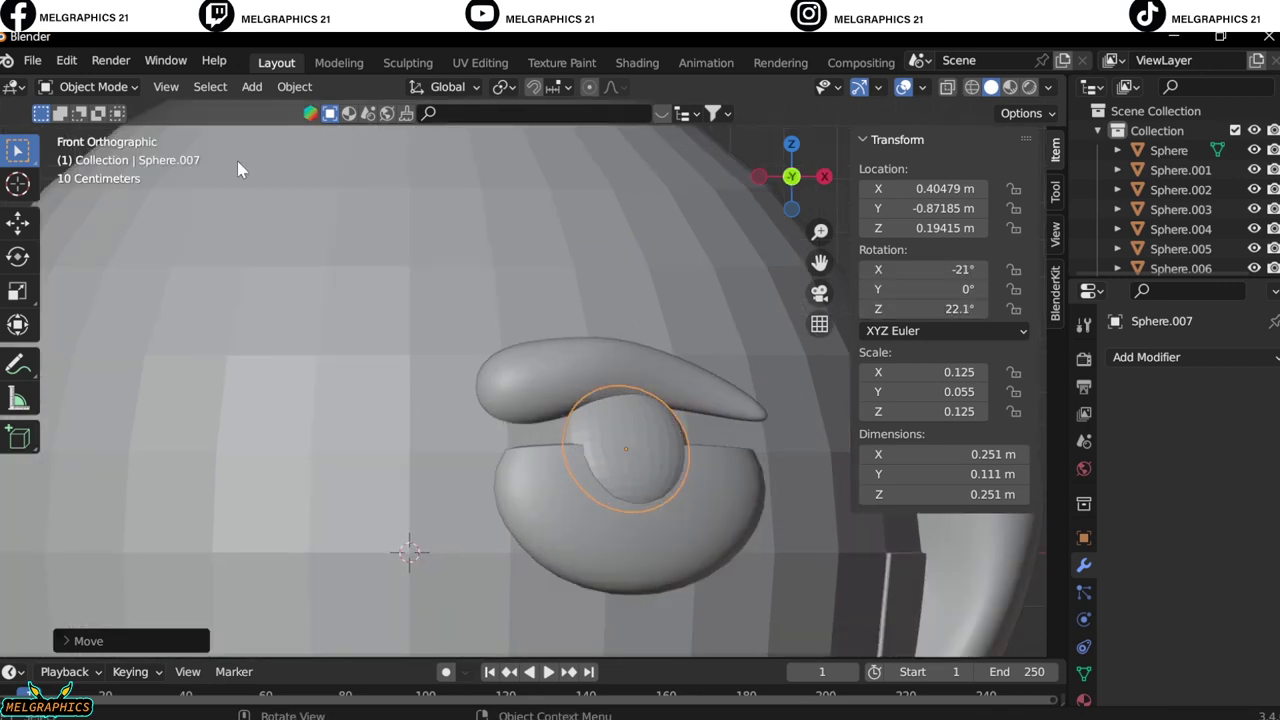
Put the pupil into Edit Mode with all vertices deselected
left_click(90, 86)
left_click(85, 152)
key("ctrl+Tab")
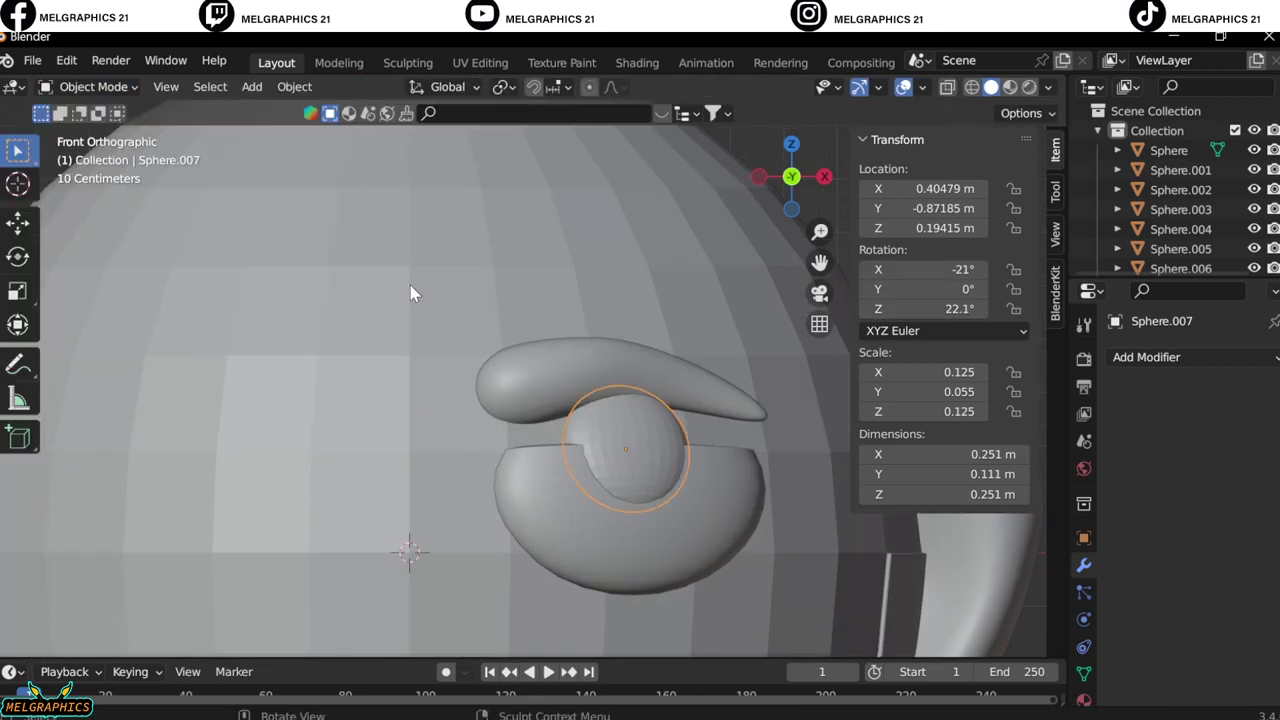
left_click(90, 86)
left_click(85, 152)
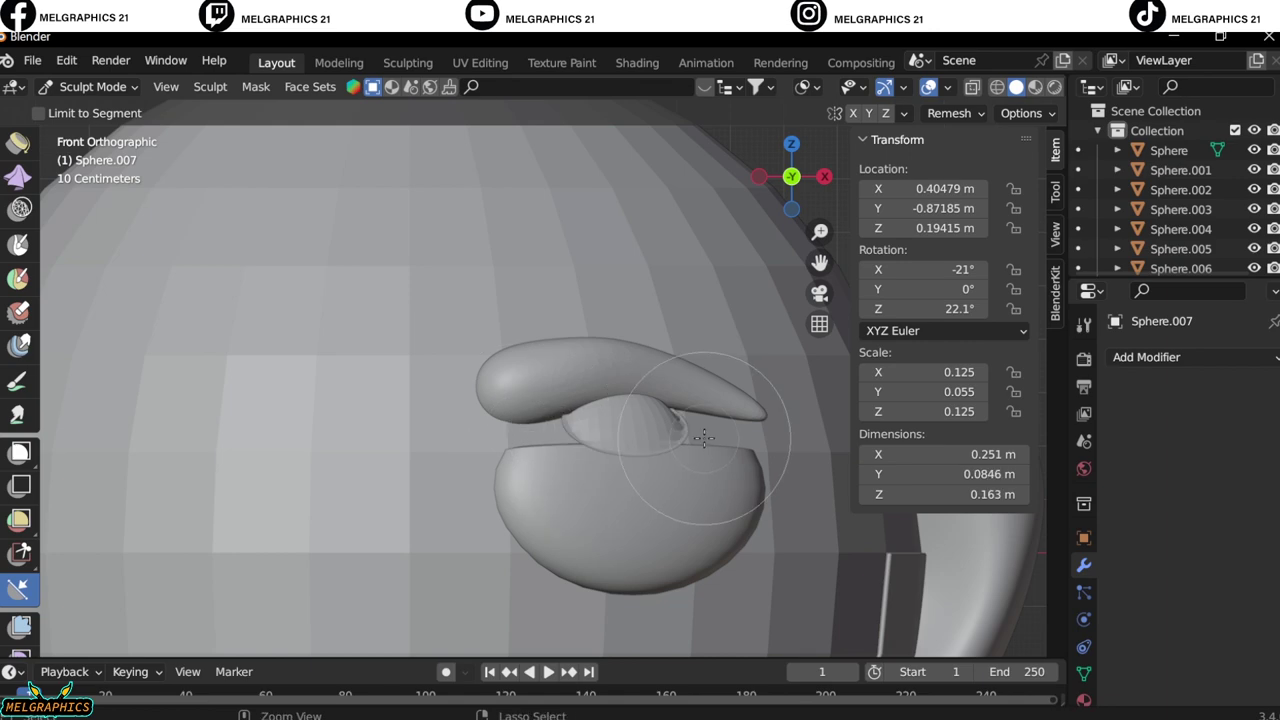
left_click(90, 86)
left_click(91, 130)
key("alt+a")
In X-ray view with the eyelid and eyebrow hidden, delete the pupil sphere's upper-half vertices
key("a")
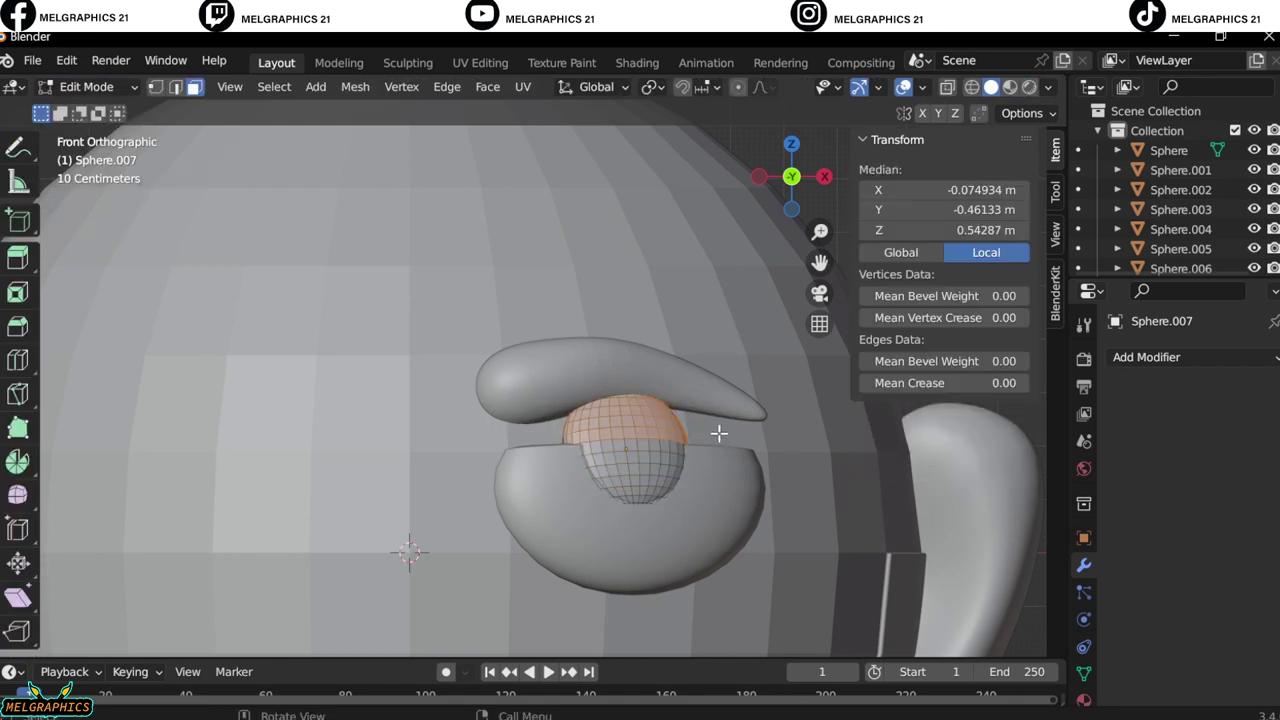
left_click_drag(518, 390, 650, 412)
key("shift+z")
scroll(1230, 204, "down", 1)
left_click(1254, 217)
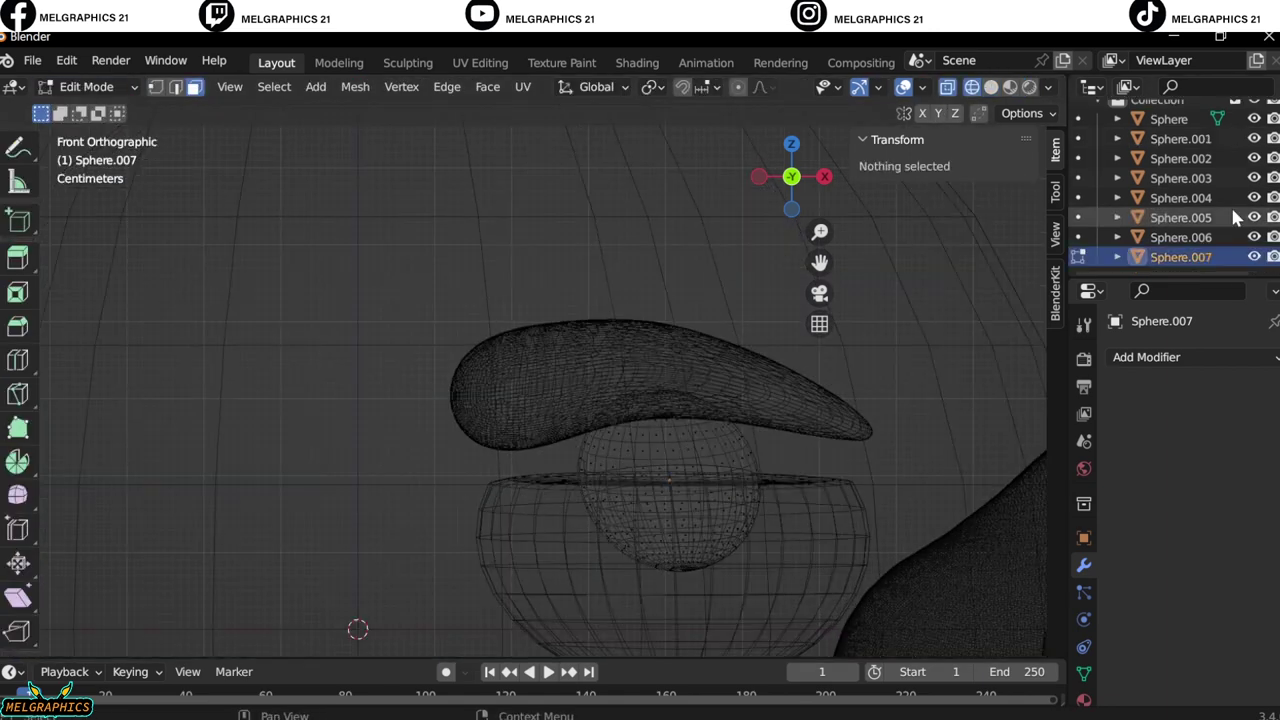
left_click(1254, 237)
left_click_drag(553, 432, 819, 496)
key("x")
left_click(606, 383)
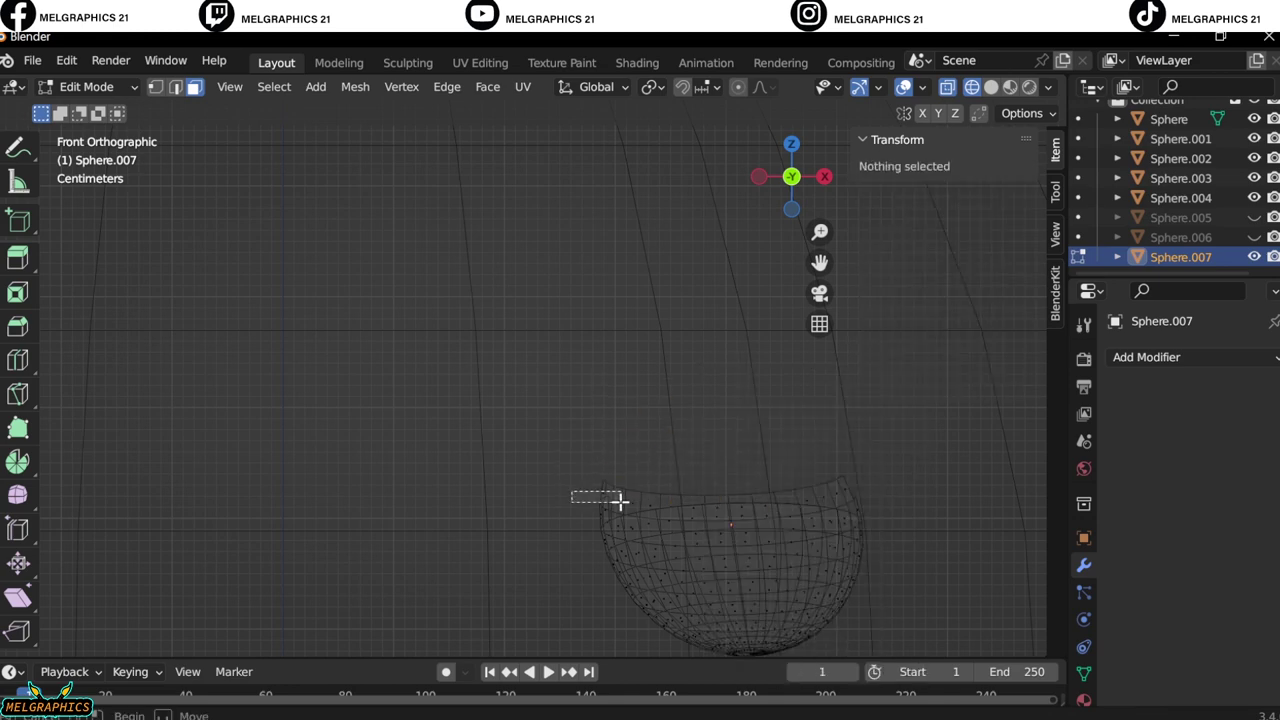
Inspect the rim of the remaining bowl-shaped pupil from the front and at an angle
left_click_drag(571, 489, 617, 503)
left_click(847, 491, "ctrl")
key("x")
left_click(846, 491)
middle_click_drag(846, 491, 603, 477)
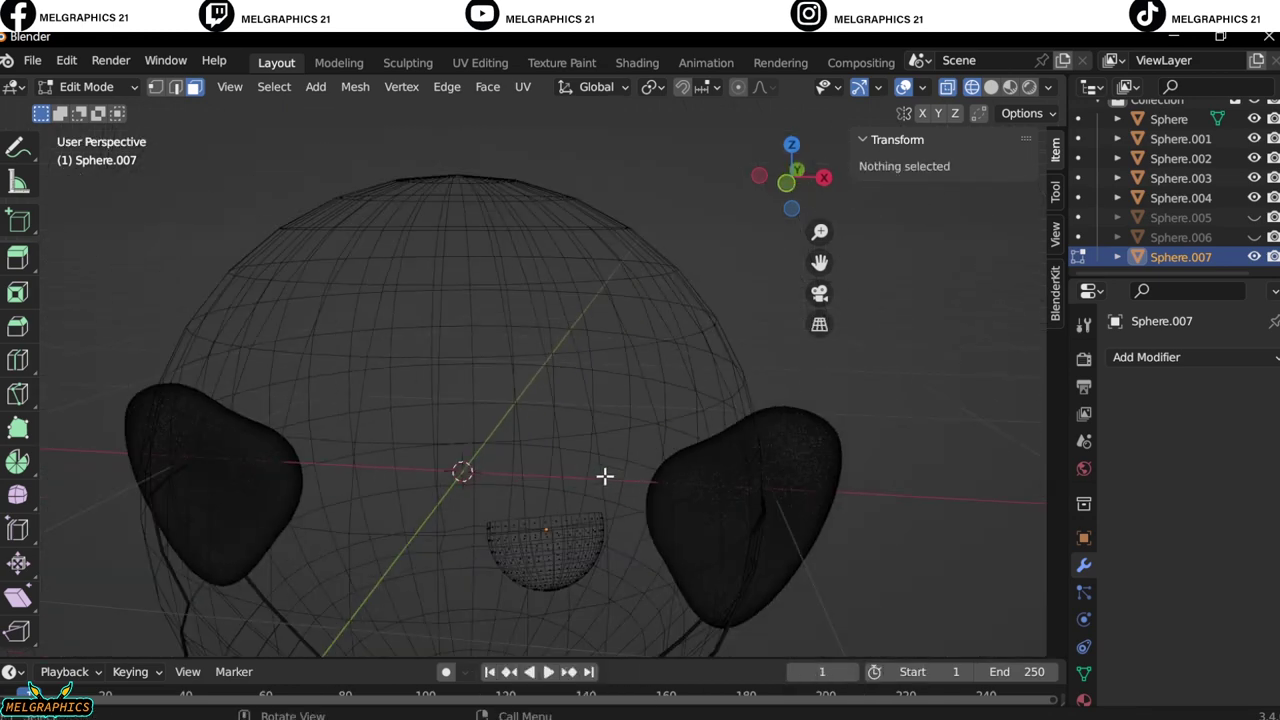
key("KP_1")
left_click(606, 509, "ctrl")
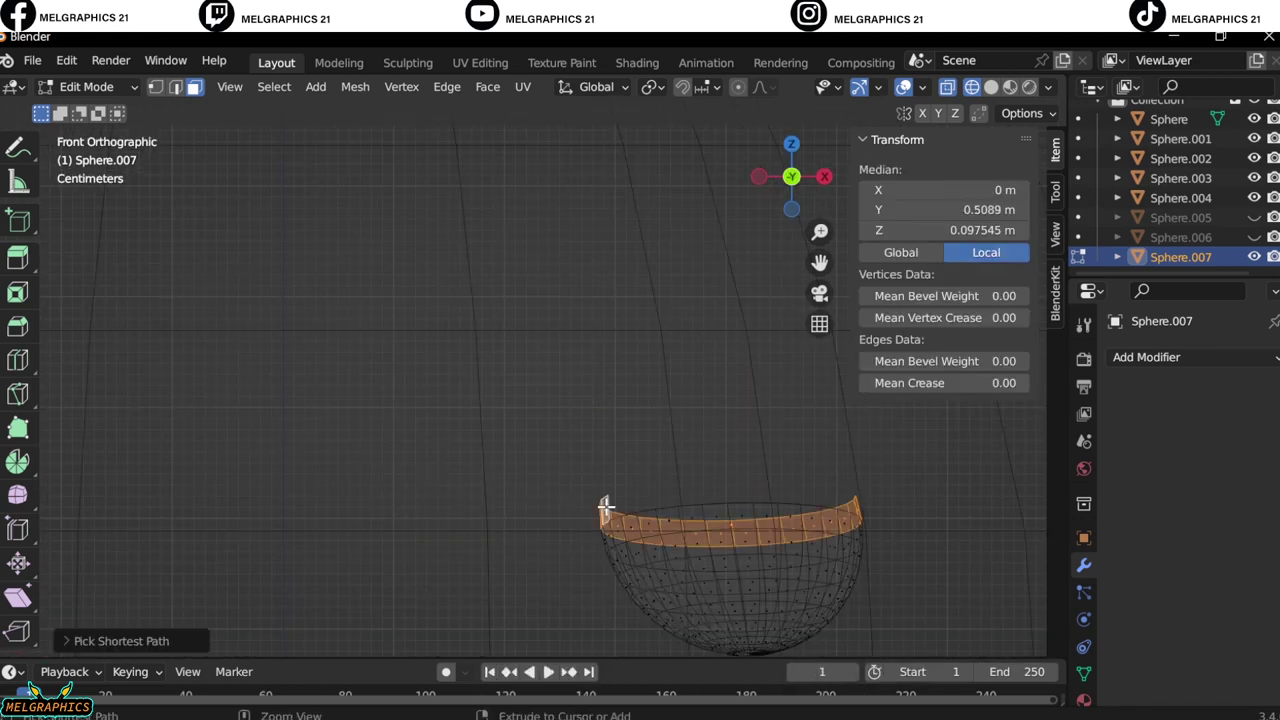
left_click(686, 437)
Show the eyelid and eyebrow again and leave Edit Mode in solid shading
left_click(1254, 217)
left_click(1254, 237)
left_click(991, 87)
key("Tab")
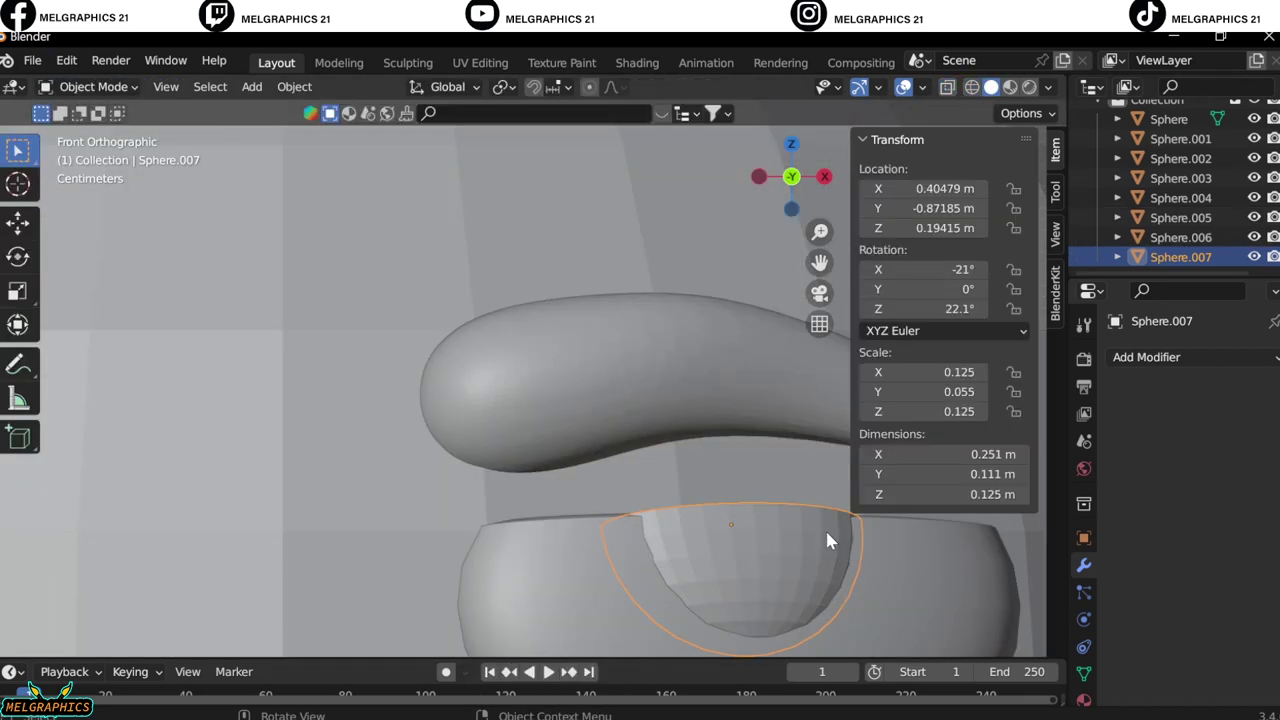
Apply Shade Smooth to the pupil object
scroll(767, 479, "down", 5)
right_click(614, 449)
left_click(530, 320)
scroll(720, 480, "down", 5)
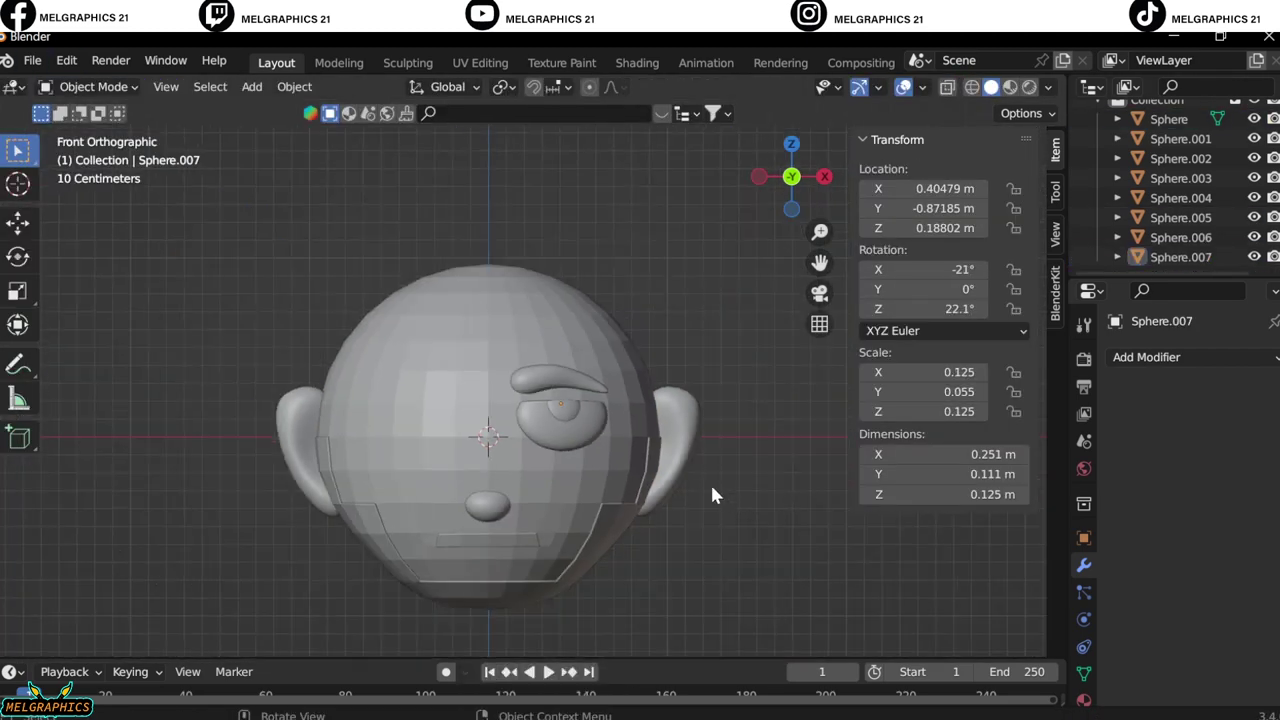
scroll(710, 482, "up", 7)
scroll(800, 540, "down", 6)
scroll(821, 563, "up", 5)
Add and apply Mirror modifiers on the eyebrow and the eyelid
left_click(560, 385)
left_click(1146, 357)
left_click(864, 586)
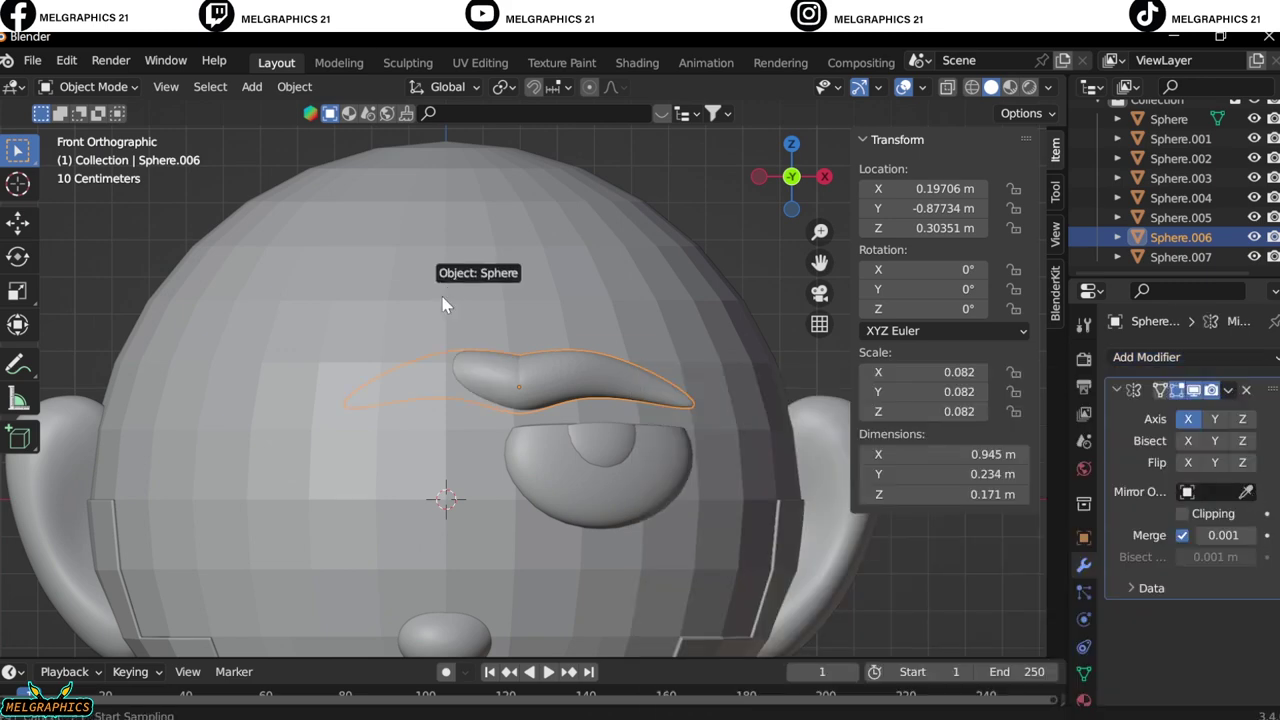
left_click(443, 271)
left_click(600, 470)
left_click(1146, 357)
left_click(864, 586)
left_click(443, 271)
left_click(1229, 389)
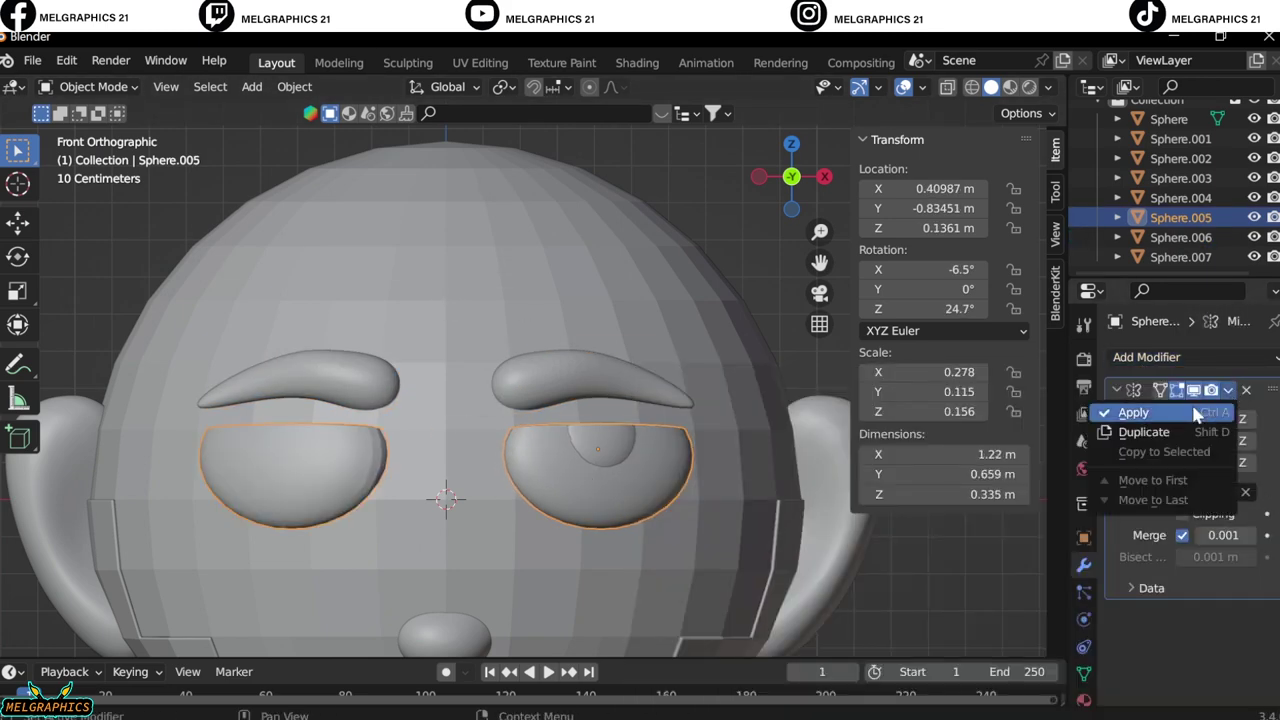
Add and apply a Mirror modifier on the pupil
left_click(1128, 414)
left_click(594, 443)
left_click(1146, 357)
left_click(725, 663)
left_click(447, 443)
key("ctrl+a")
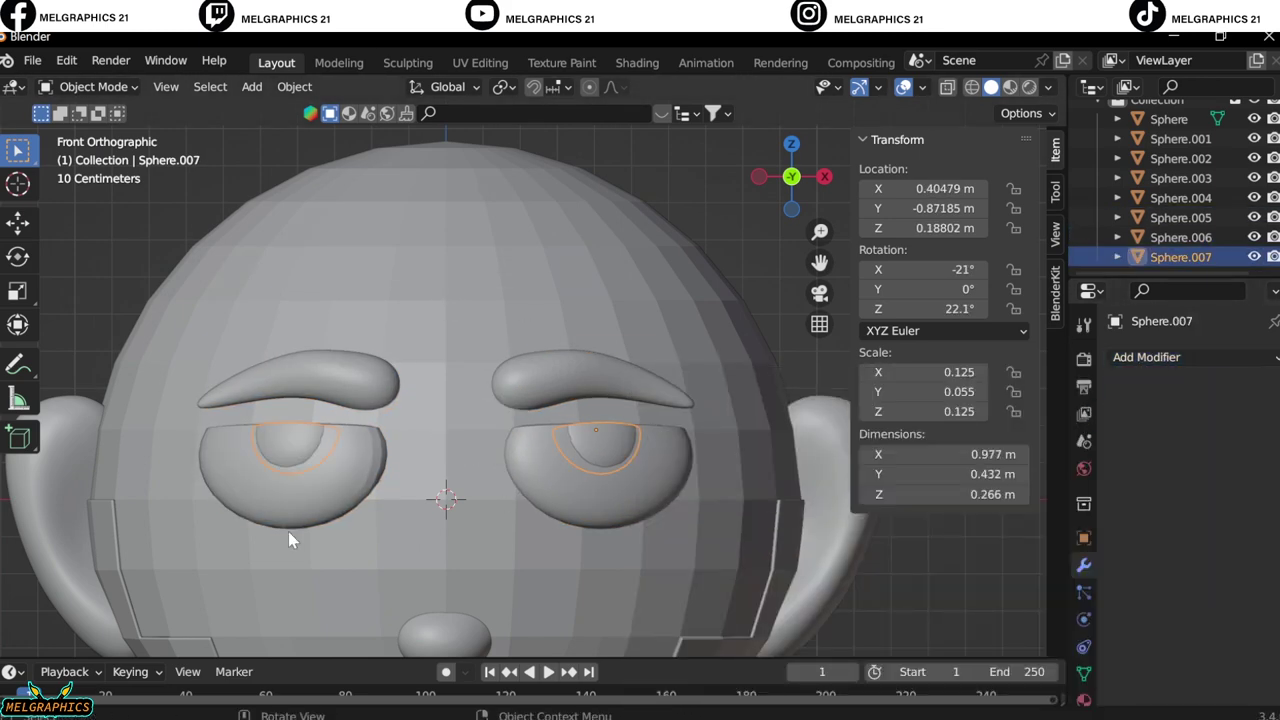
Select the head sphere to prepare for editing its mesh
scroll(640, 569, "down", 4)
scroll(514, 286, "up", 4)
left_click(514, 286)
left_click(93, 87)
Enter Edit Mode on the head and select faces across its top and back
left_click(91, 131)
middle_click_drag(480, 470, 586, 466)
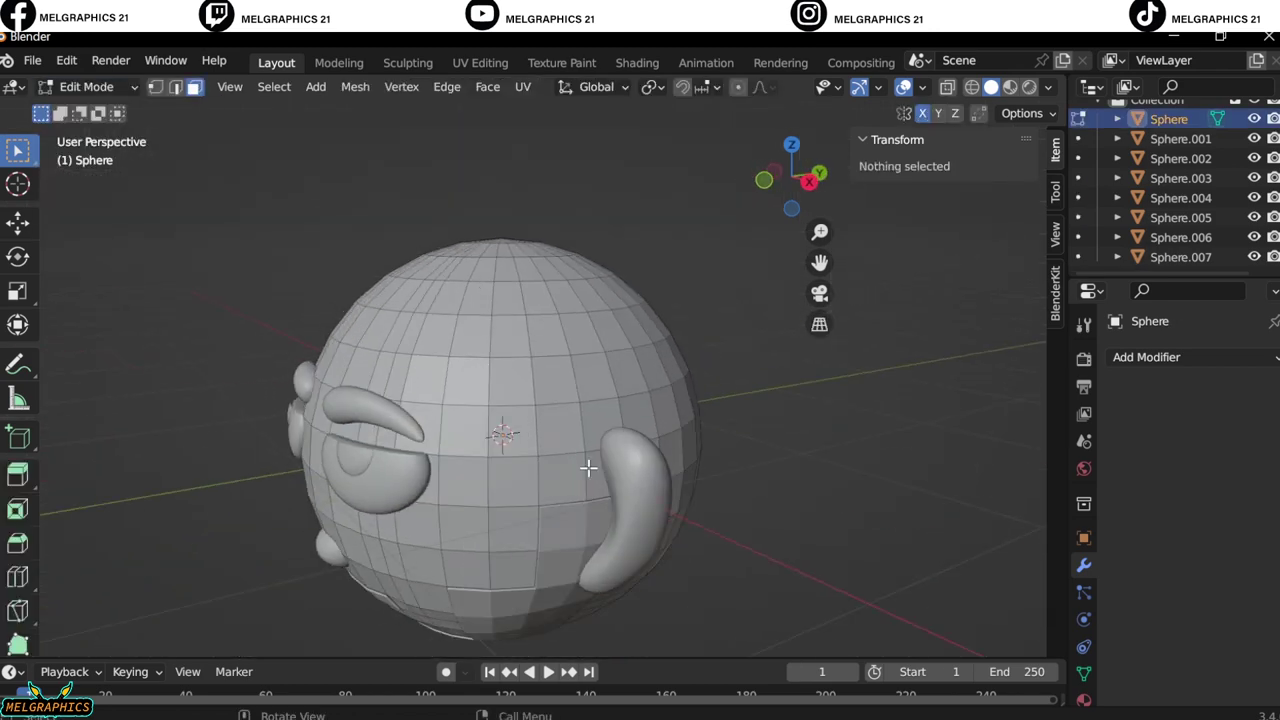
left_click(545, 330)
middle_click_drag(545, 330, 614, 330)
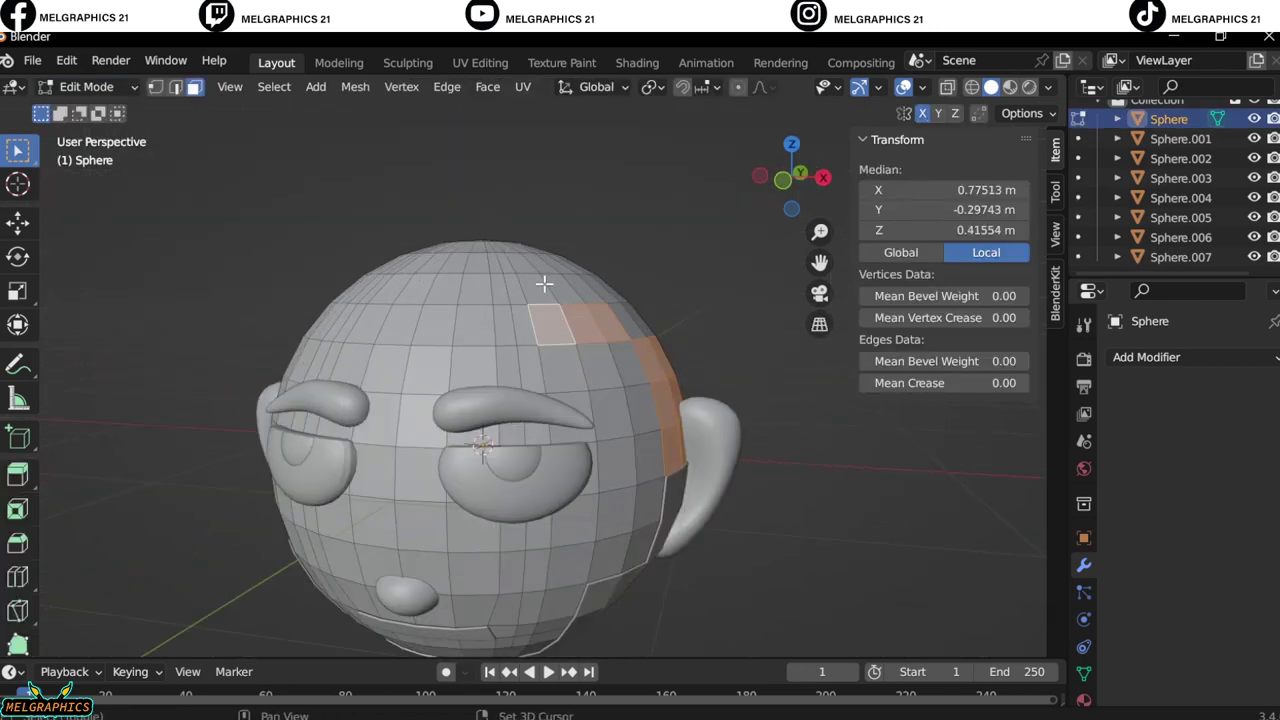
key("KP_1")
middle_click_drag(623, 214, 614, 371)
left_click_drag(518, 302, 609, 468)
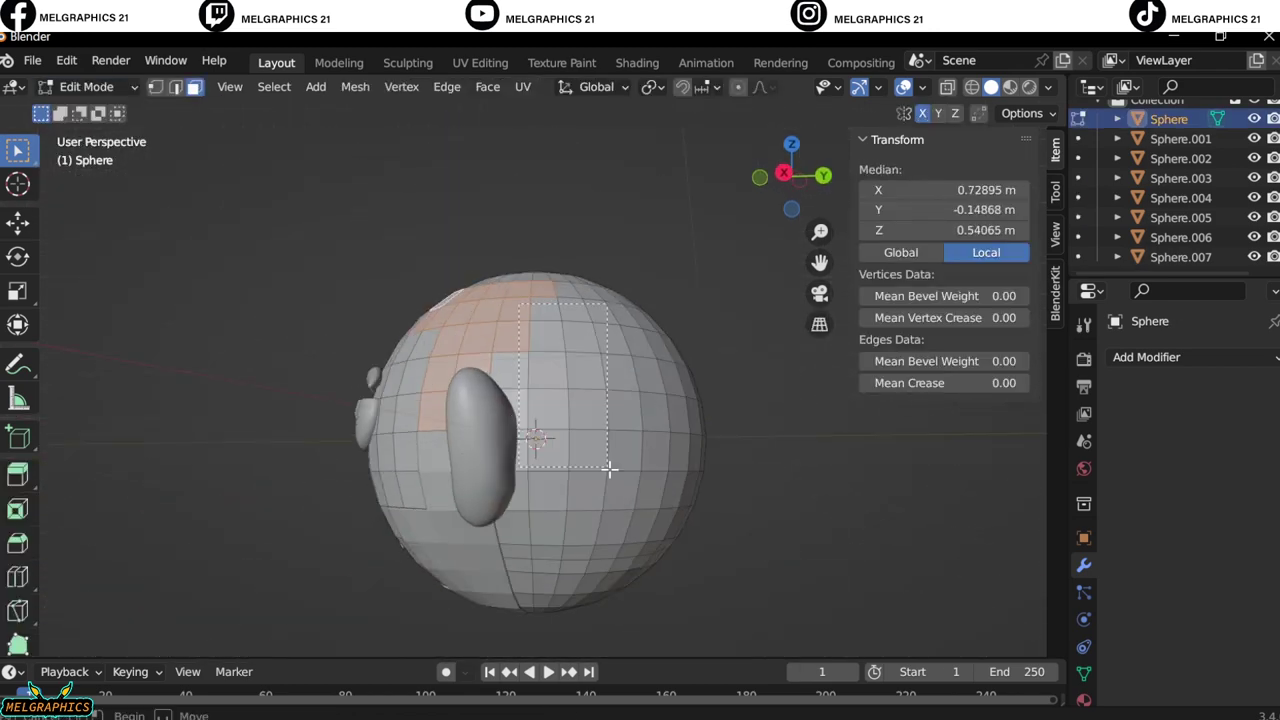
mouse_move(609, 468)
middle_mouse_down()
mouse_move(677, 529)
mouse_move(509, 397)
mouse_move(243, 409)
middle_mouse_up()
Extend the hair-area face selection over the top of the head
left_click(523, 443, "shift")
left_click(523, 443, "ctrl")
mouse_move(523, 443)
middle_mouse_down()
mouse_move(512, 424)
mouse_move(420, 380)
middle_mouse_up()
left_click_drag(383, 297, 577, 371)
mouse_move(577, 371)
middle_mouse_down()
mouse_move(668, 494)
mouse_move(553, 445)
middle_mouse_up()
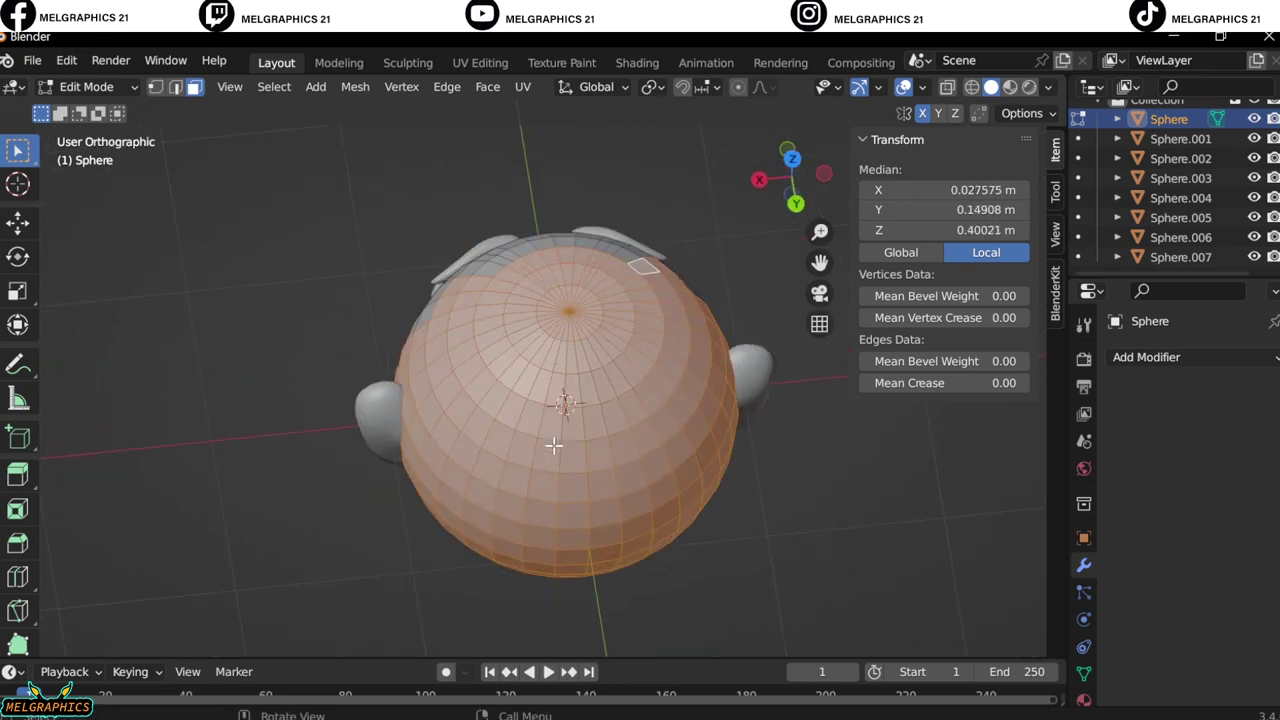
Separate the selected hair faces into their own object, checking the result
right_click(553, 445)
left_click(629, 620)
key("Tab")
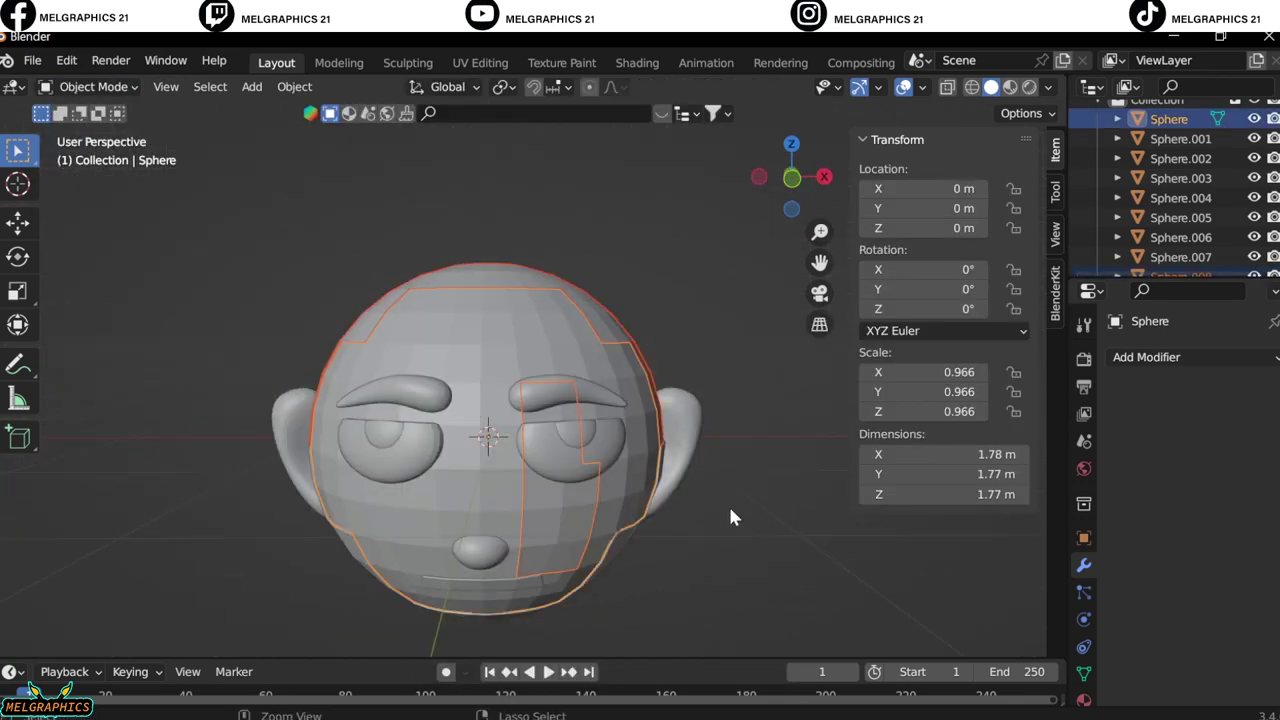
key("Tab")
middle_click_drag(714, 520, 763, 557)
right_click(754, 669)
left_click(754, 669)
mouse_move(754, 669)
middle_mouse_down()
mouse_move(688, 499)
mouse_move(623, 563)
mouse_move(194, 526)
middle_mouse_up()
key("KP_1")
Separate the hair faces as Sphere.008 and add a Solidify modifier
right_click(471, 666)
left_click(720, 703)
key("Tab")
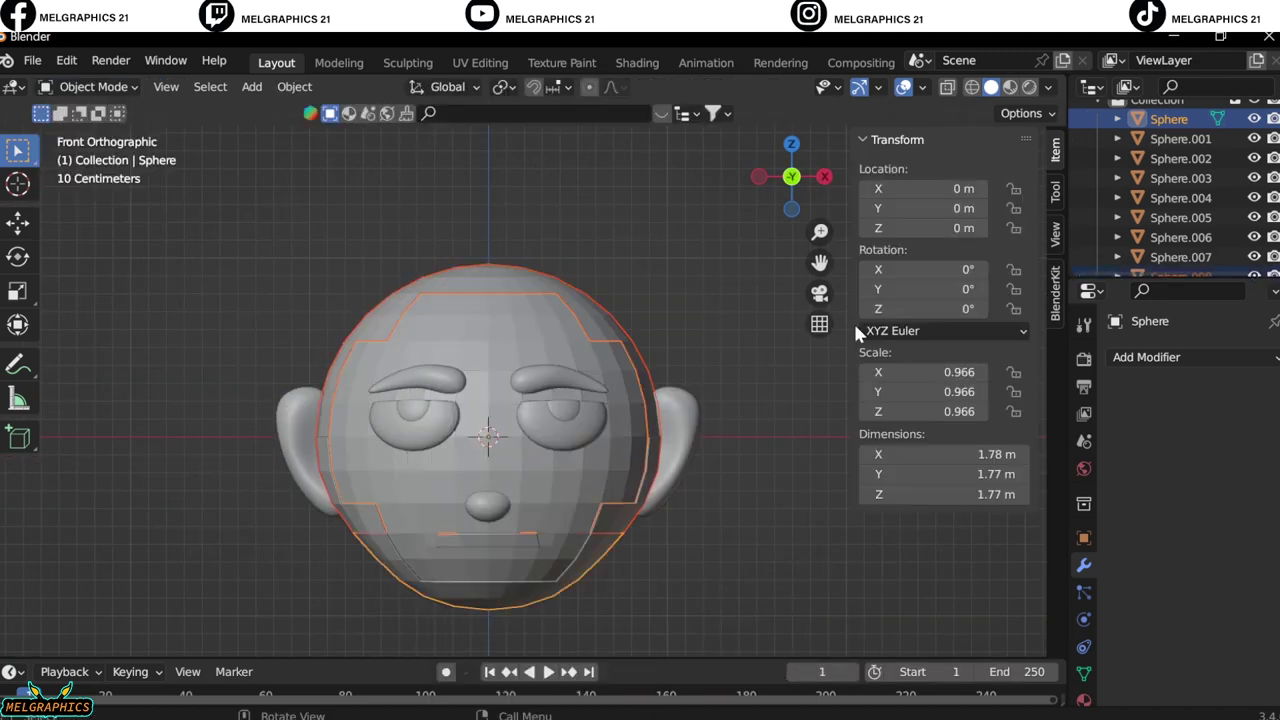
left_click(1146, 357)
left_click(863, 691)
Give the Sphere.008 hair cap thickness with a Solidify modifier
left_click(630, 480)
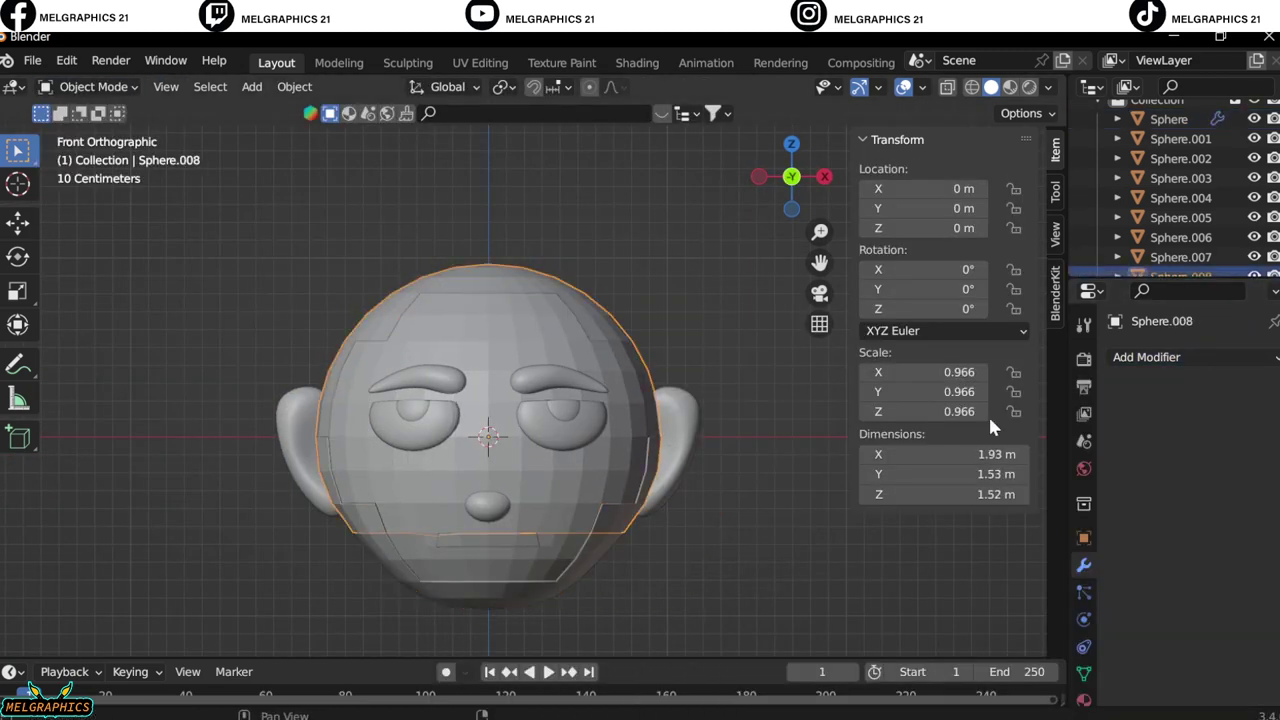
left_click(1146, 357)
left_click(880, 691)
mouse_move(780, 541)
middle_mouse_down()
mouse_move(655, 612)
mouse_move(606, 326)
mouse_move(480, 363)
mouse_move(523, 323)
middle_mouse_up()
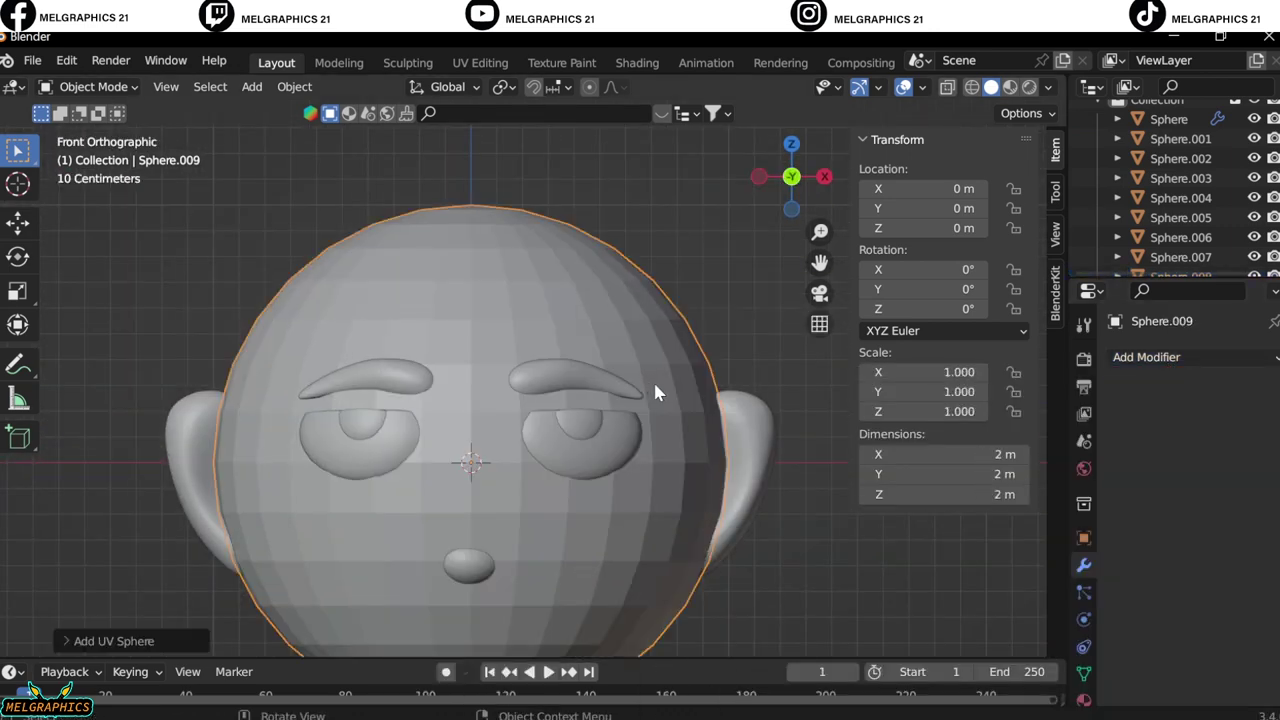
Scale a small sphere to 0.15 and place it on top of the head toward the back
type("s")
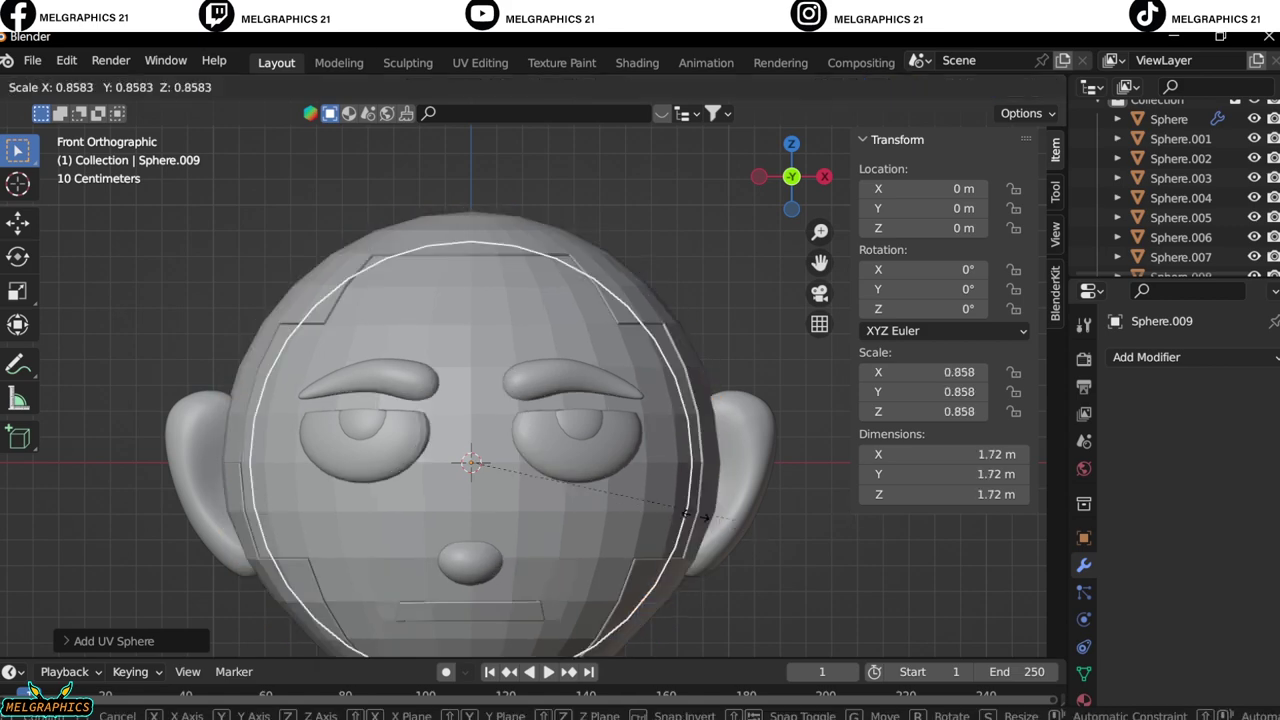
type(".15")
key("Return")
key("g")
left_click(648, 381)
middle_click_drag(650, 393, 650, 598, "shift")
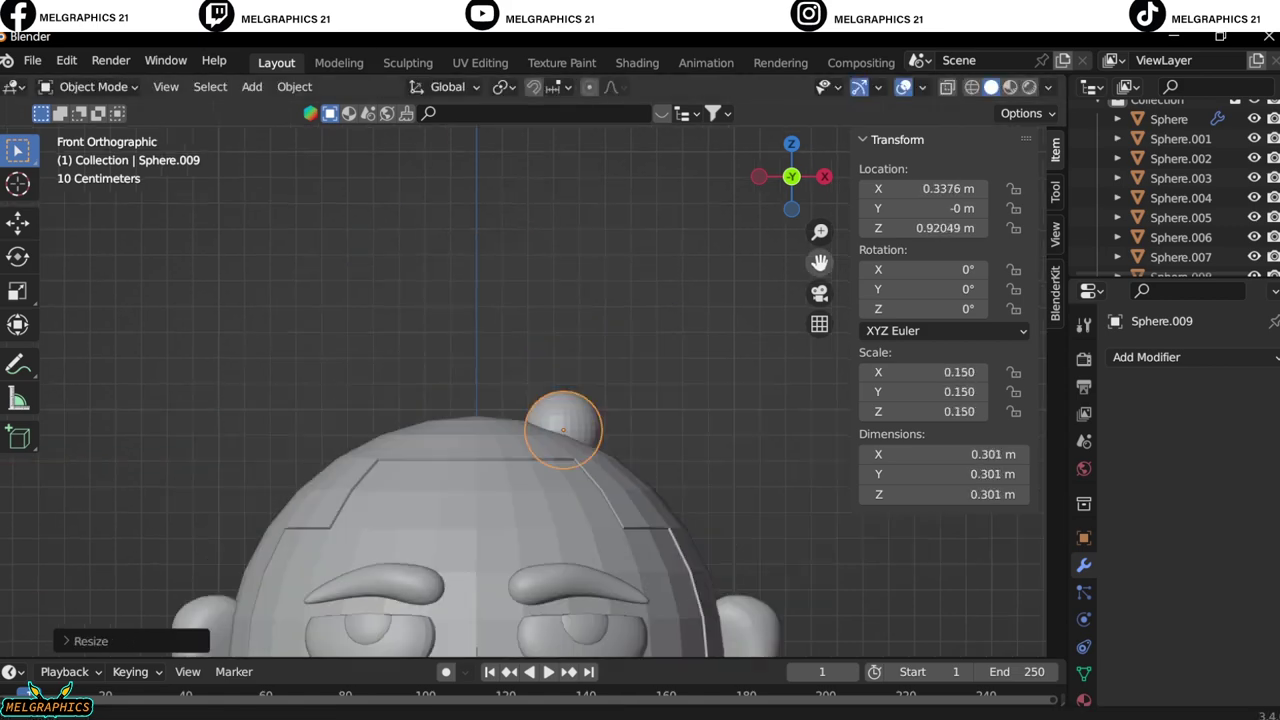
key("KP_7")
key("g")
key("Return")
key("KP_1")
In Sculpt Mode, try the Elastic Deform and Snake Hook brushes on the small sphere
left_click(93, 86)
left_click(90, 150)
key("r")
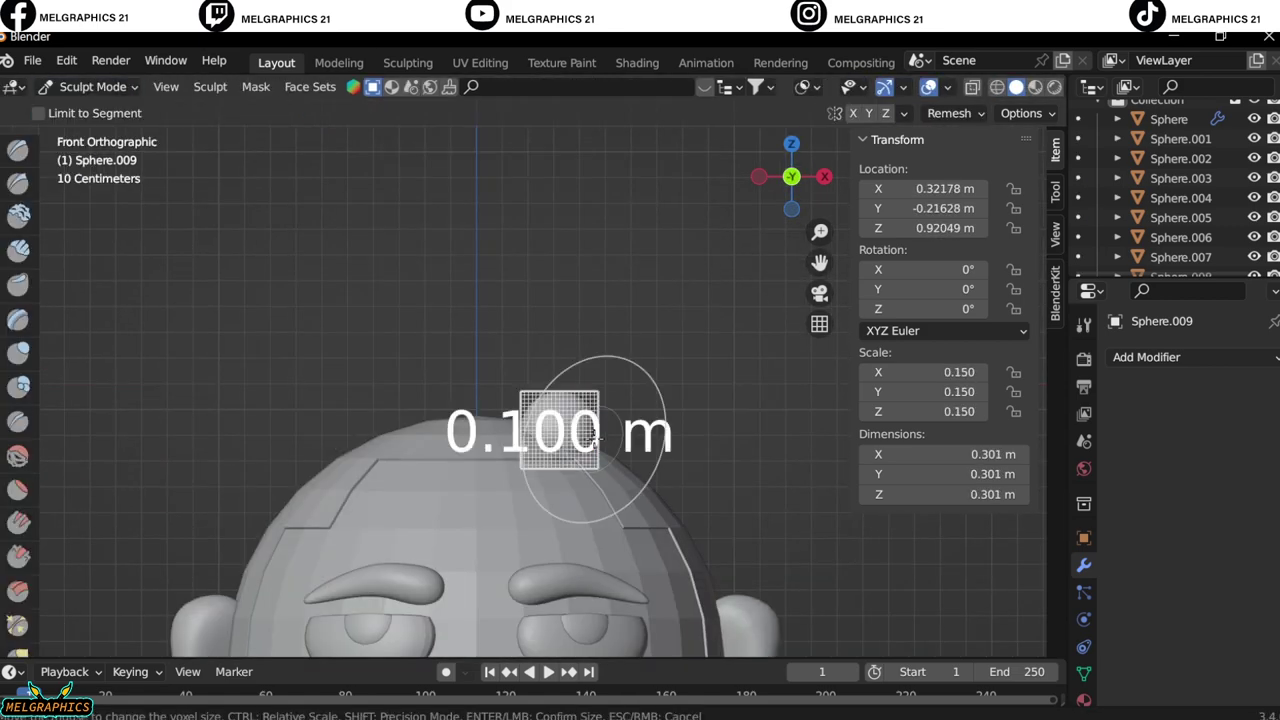
key("ctrl+r")
key("g")
left_click(18, 475)
left_click(18, 509)
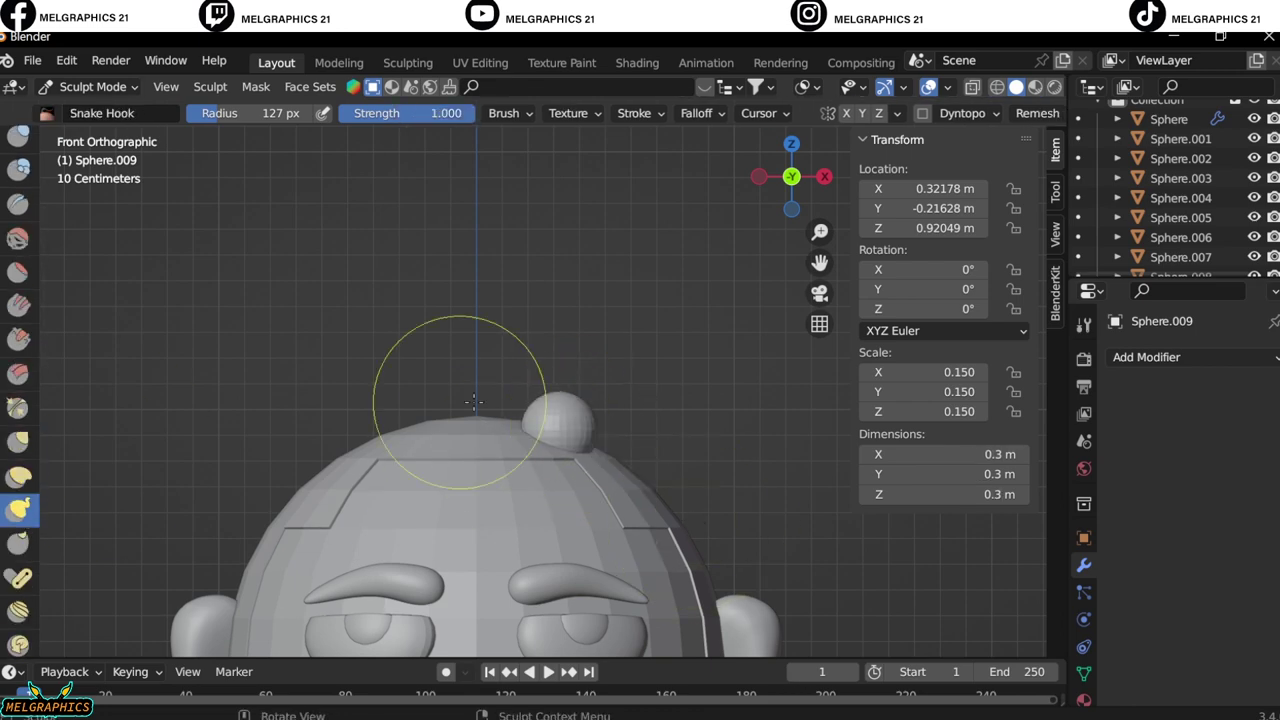
left_click_drag(600, 280, 748, 543)
key("ctrl+z")
scroll(548, 290, "down", 3)
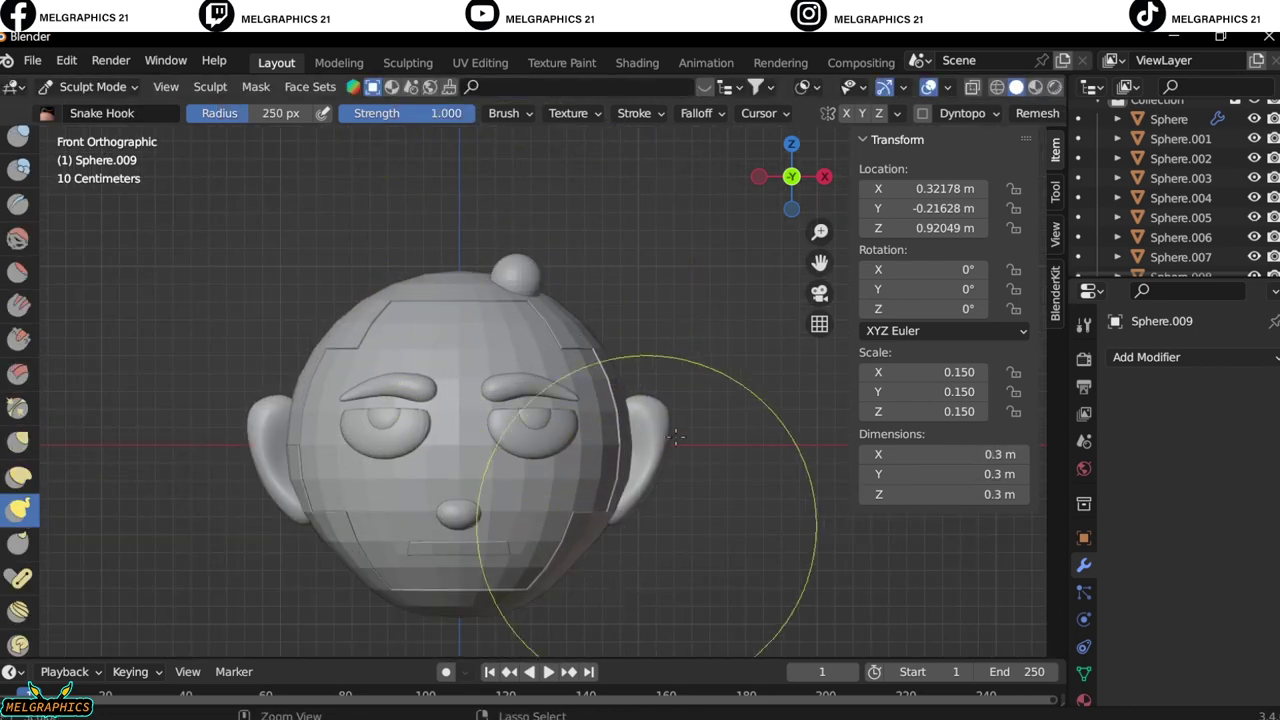
left_click_drag(600, 480, 640, 470)
Delete the small bun sphere and return to the front view
key("KP_3")
key("ctrl+Tab")
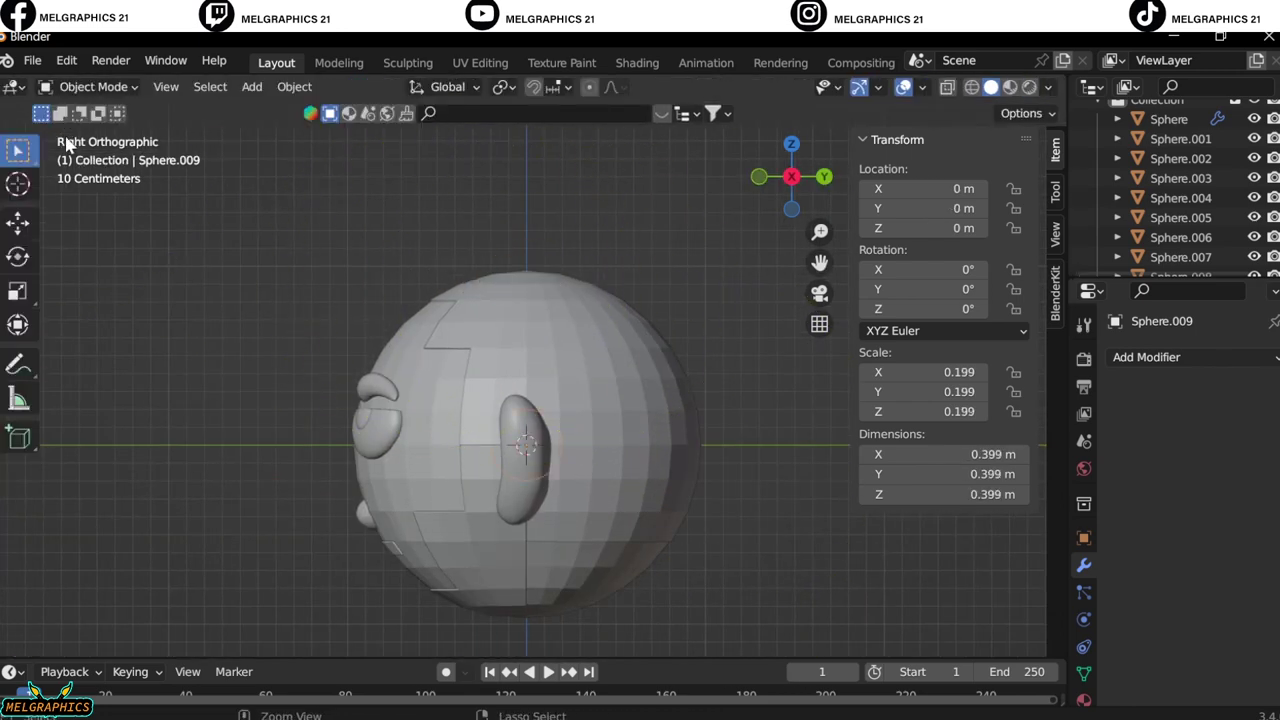
key("Delete")
key("KP_1")
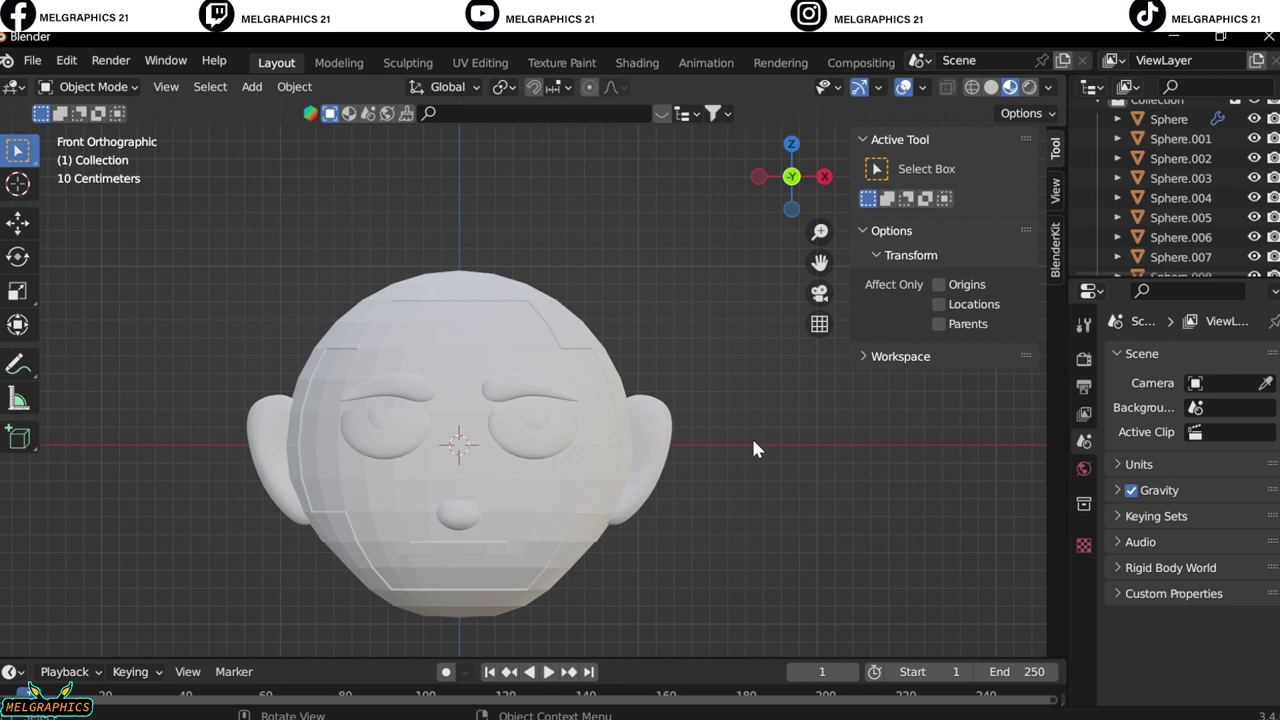
Apply Shade Smooth to the head
left_click(430, 300)
right_click(423, 275)
left_click(423, 271)
left_click(557, 580)
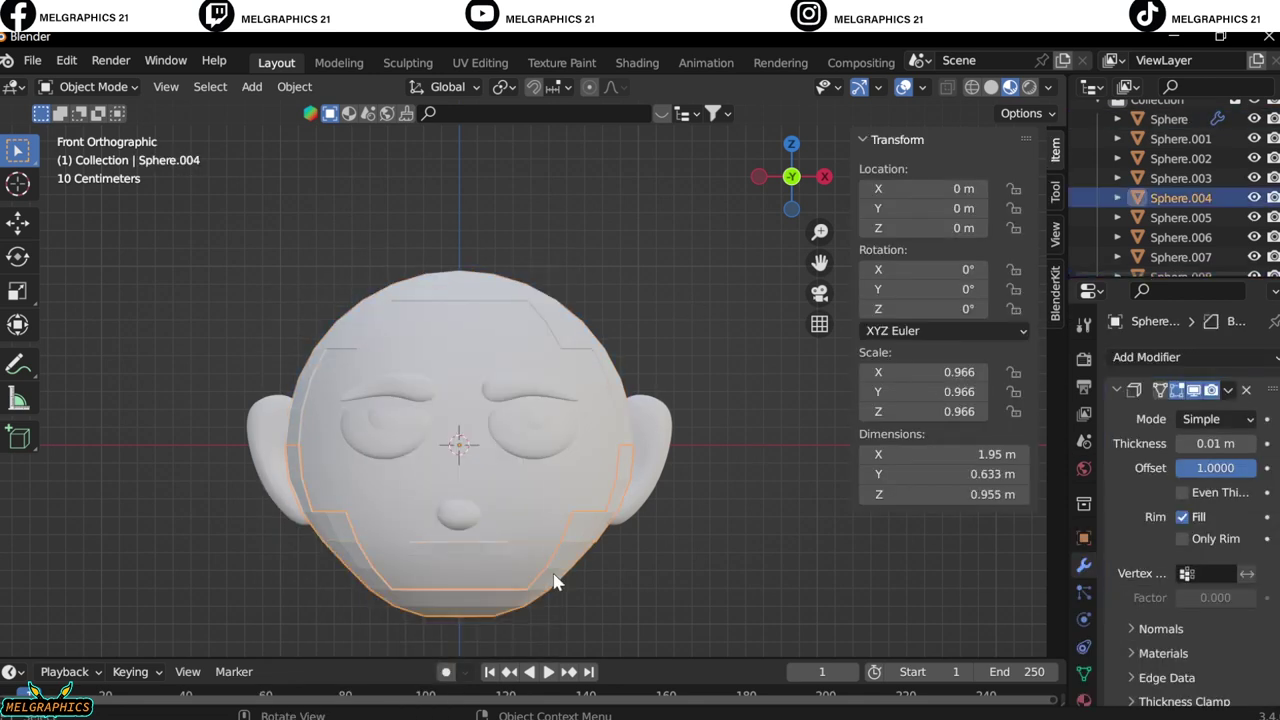
middle_click_drag(603, 345, 560, 330)
key("KP_1")
Add a cylinder and scale it down, setting its scale values to 0.3
key("shift+a")
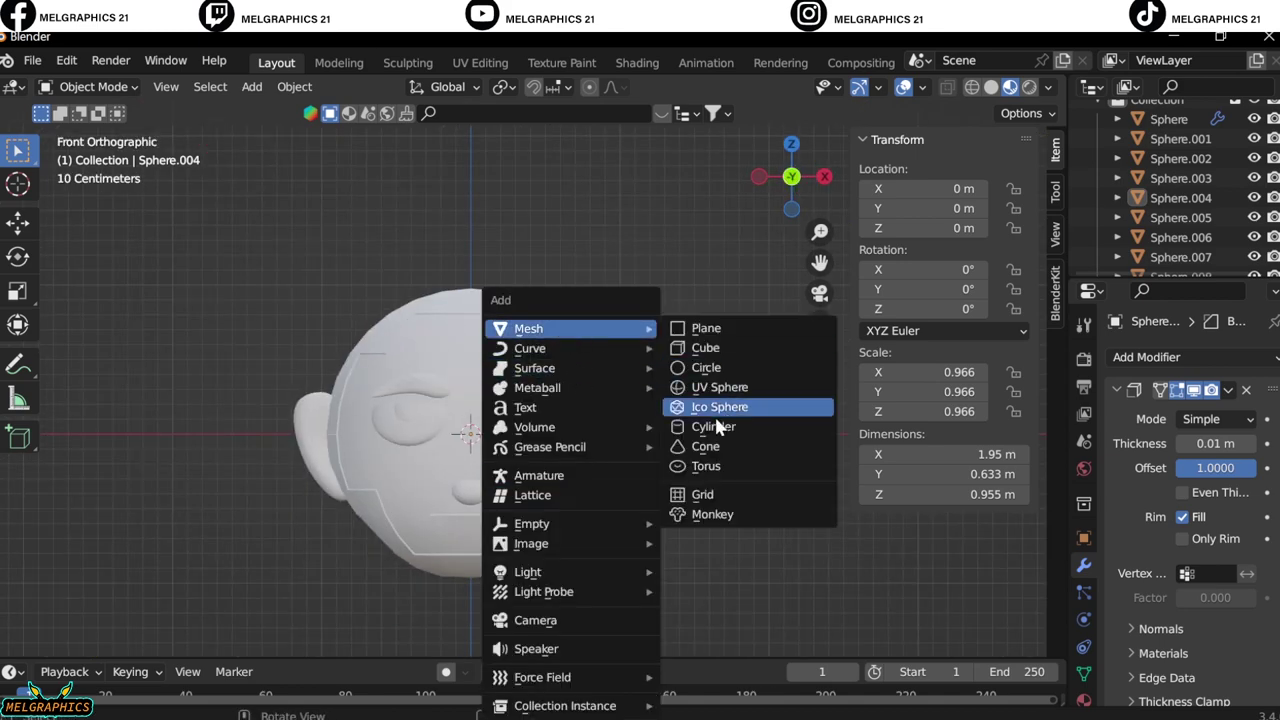
left_click(700, 430)
key("s")
left_click(648, 525)
key("KP_3")
left_click_drag(920, 391, 900, 391)
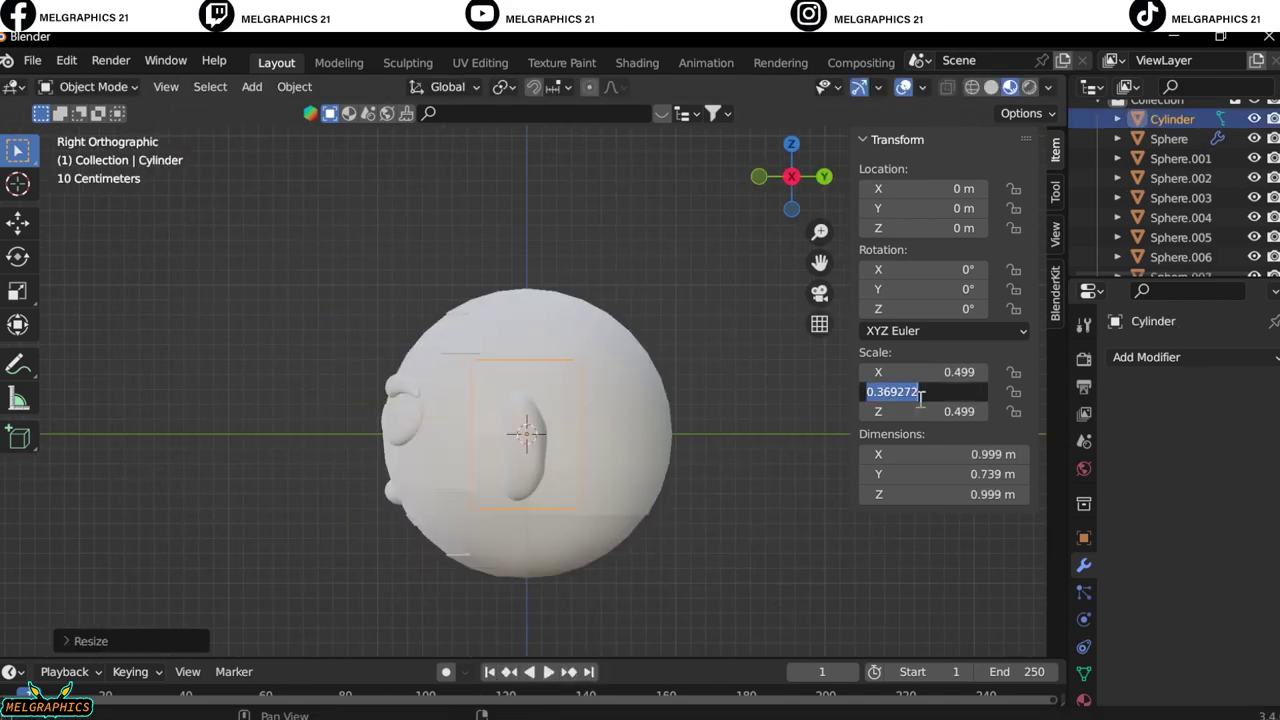
type("0.3")
key("Return")
key("Return")
left_click(954, 412)
type(".3")
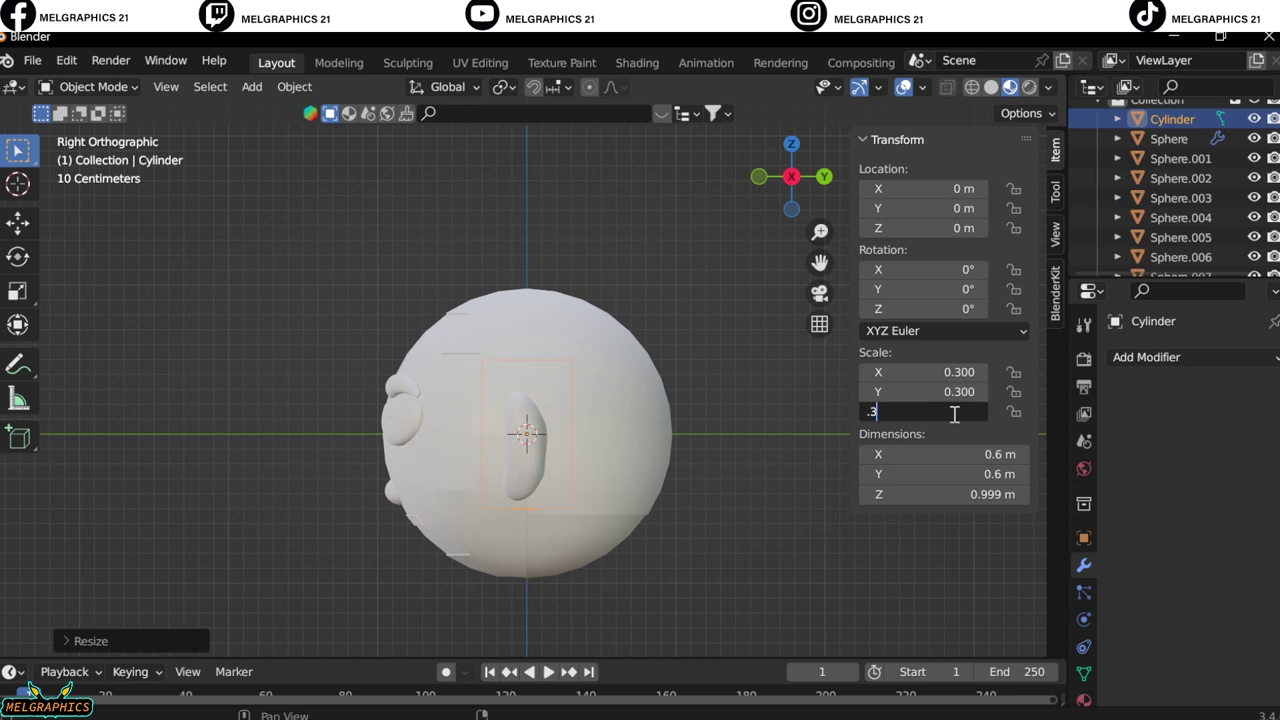
key("Return")
Move the cylinder below the head, shrink it, and centre it as the neck
key("KP_1")
key("g")
left_click(567, 613)
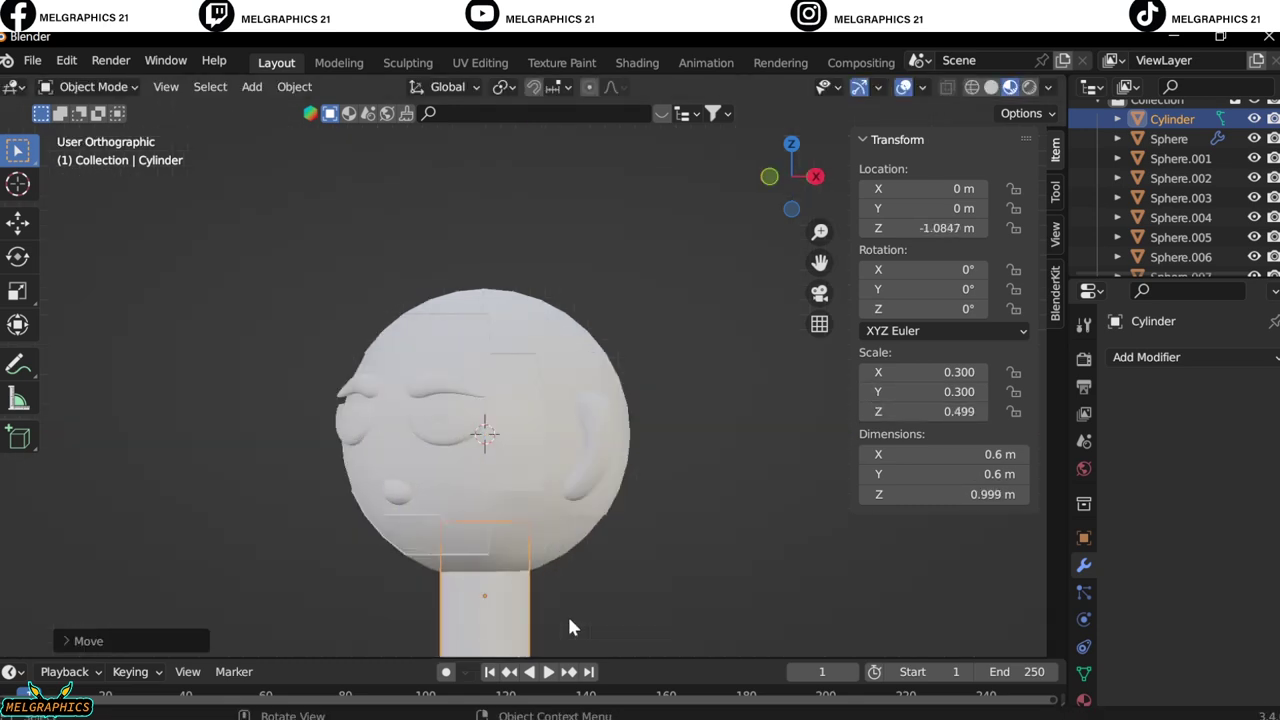
key("KP_3")
key("s")
left_click(596, 570)
key("g")
left_click(608, 560)
Nudge the neck into its final position and add a new UV sphere for the body
mouse_move(608, 560)
middle_mouse_down()
mouse_move(633, 365)
mouse_move(540, 491)
middle_mouse_up()
key("g")
left_click(545, 500)
key("KP_1")
scroll(710, 385, "up", 2)
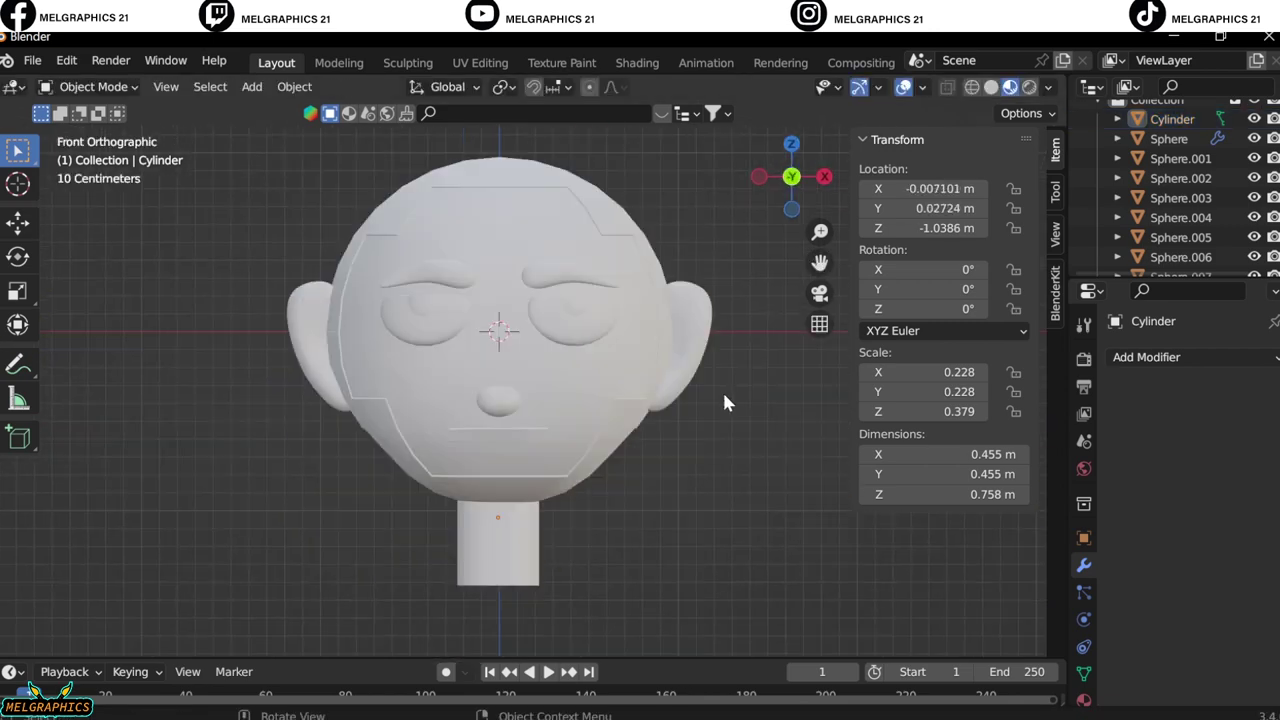
key("shift+a")
left_click(818, 388)
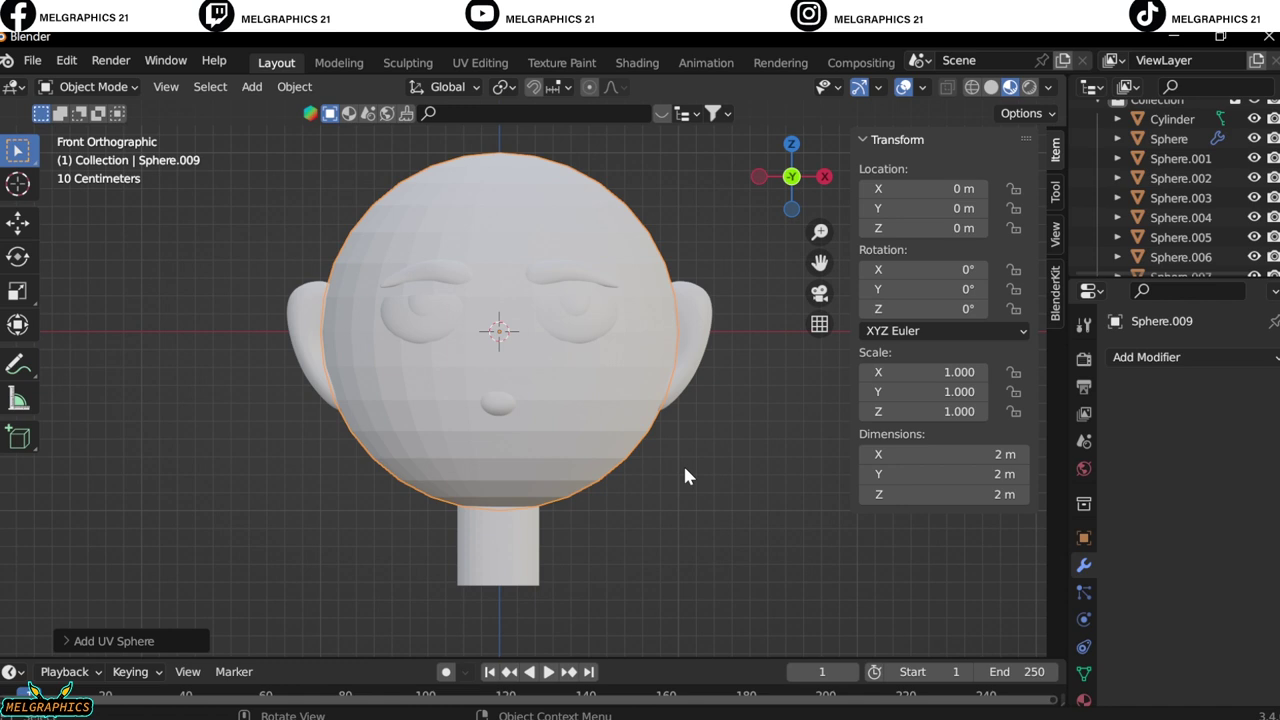
Add a UV sphere and move it straight down below the neck to Z −2.092 m
key("shift+a")
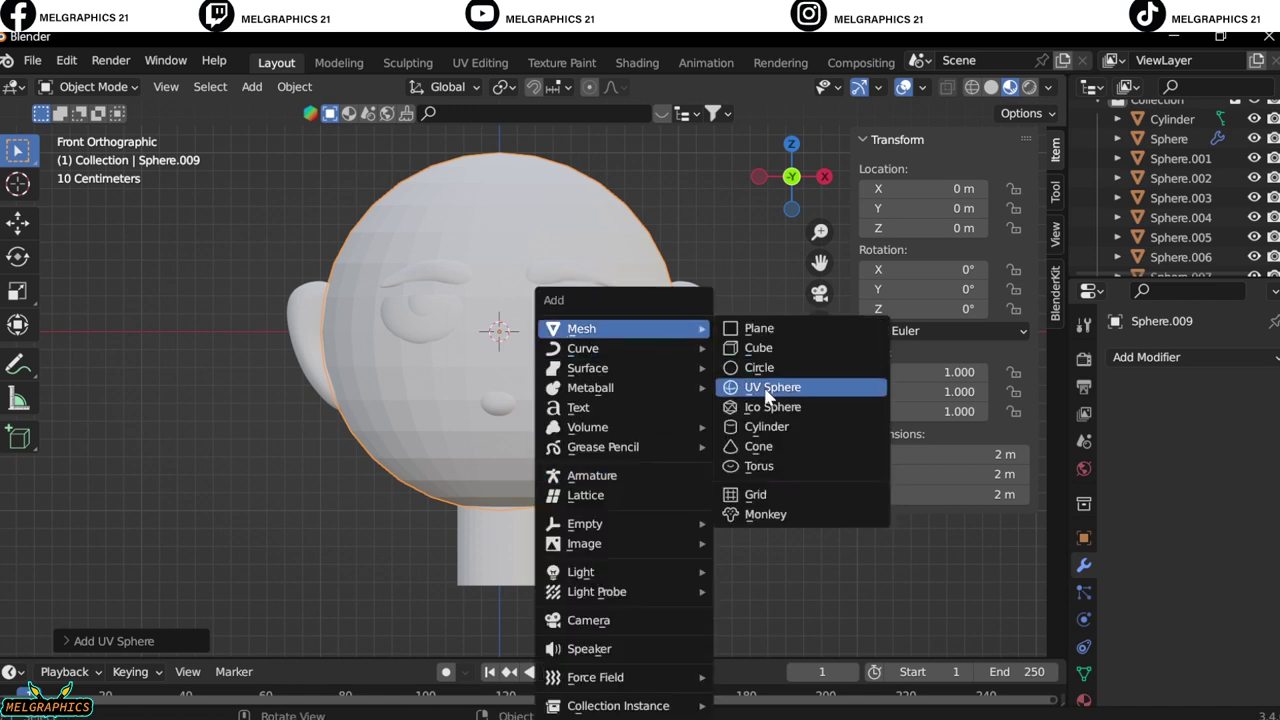
left_click(771, 306)
key("g")
key("z")
left_click(673, 338)
In side view, centre the body sphere front-to-back under the neck
key("KP_3")
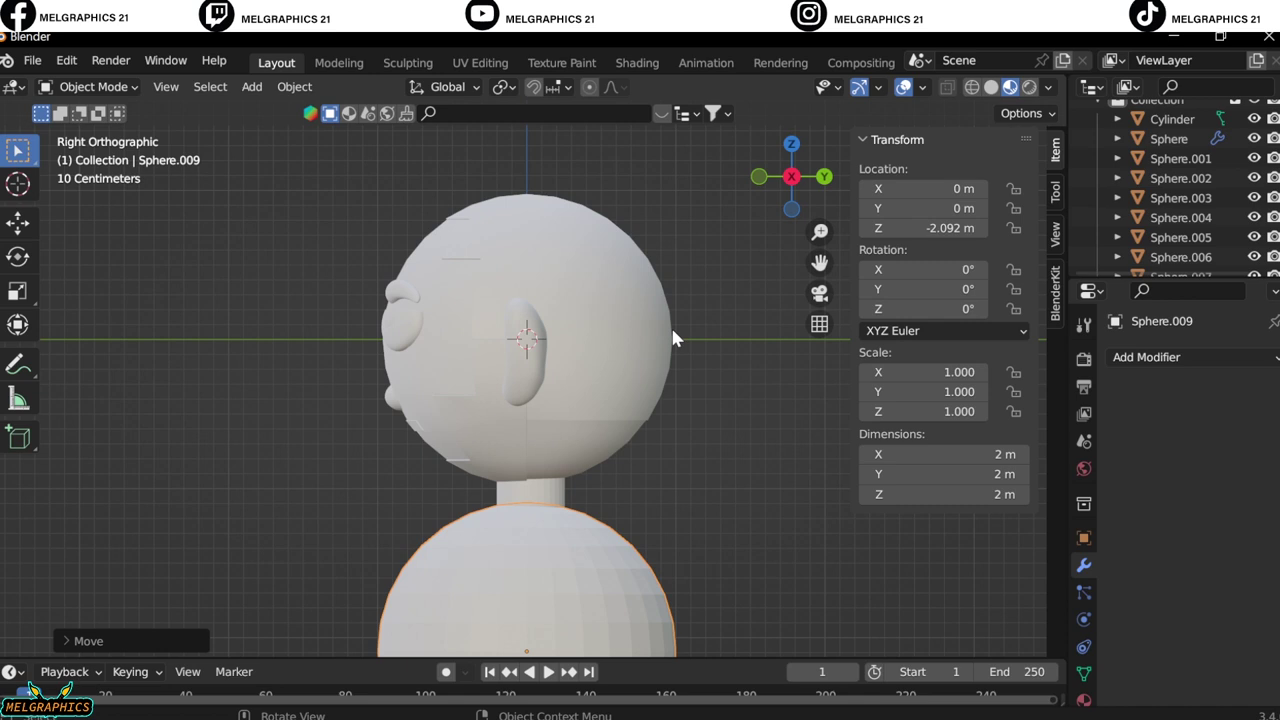
key("KP_1")
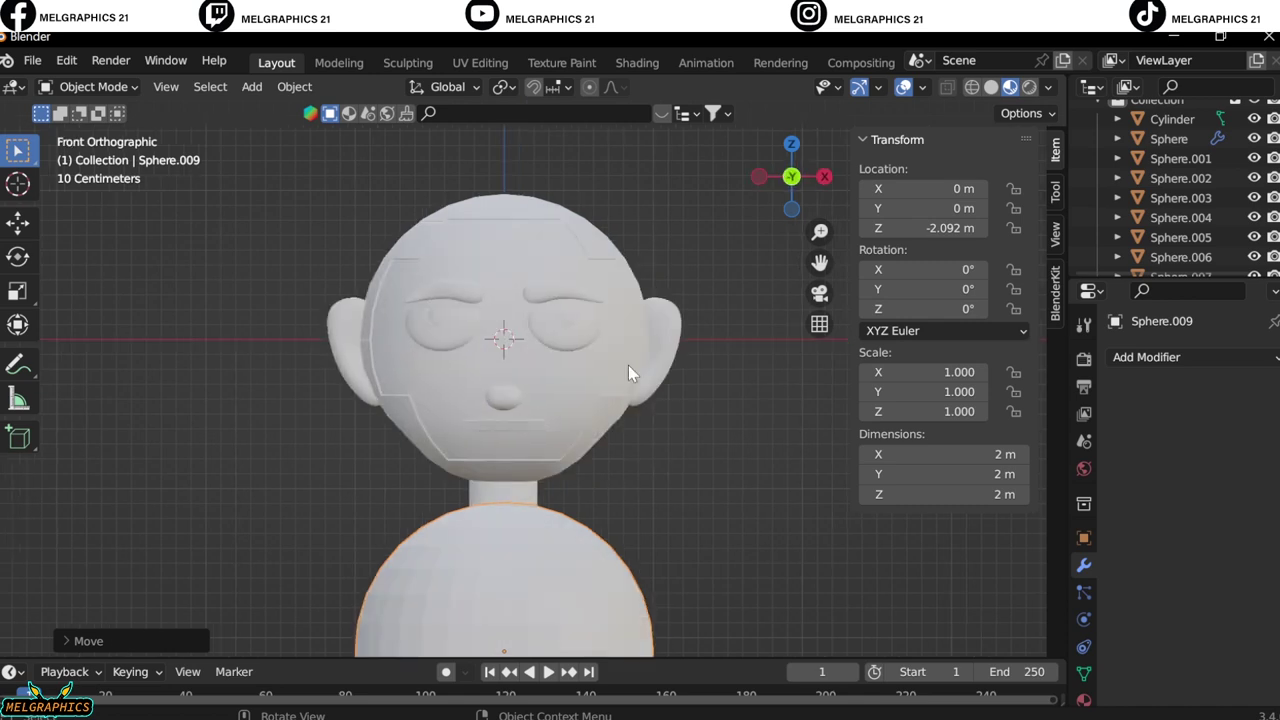
key("KP_3")
key("g")
key("y")
left_click(665, 539)
key("KP_1")
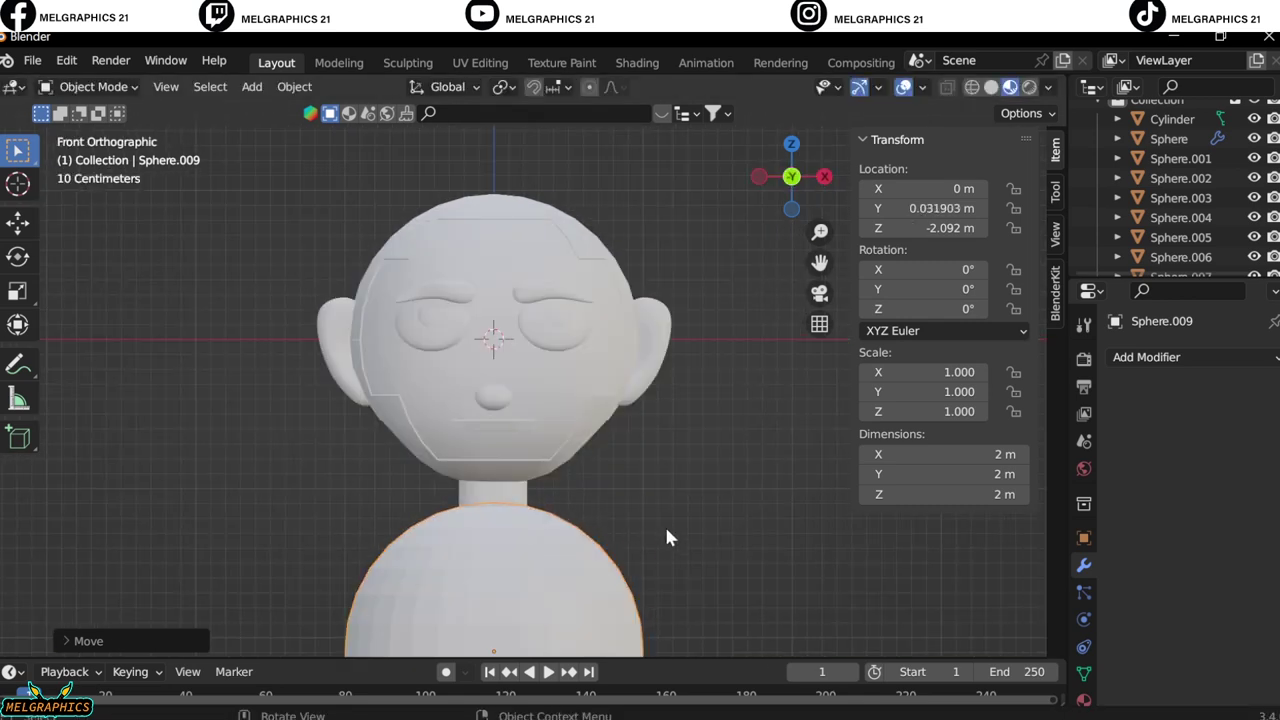
middle_click_drag(667, 530, 677, 384, "shift")
In Sculpt Mode with X symmetry, pull the sphere into wide shoulders and flatten the back
left_click(90, 87)
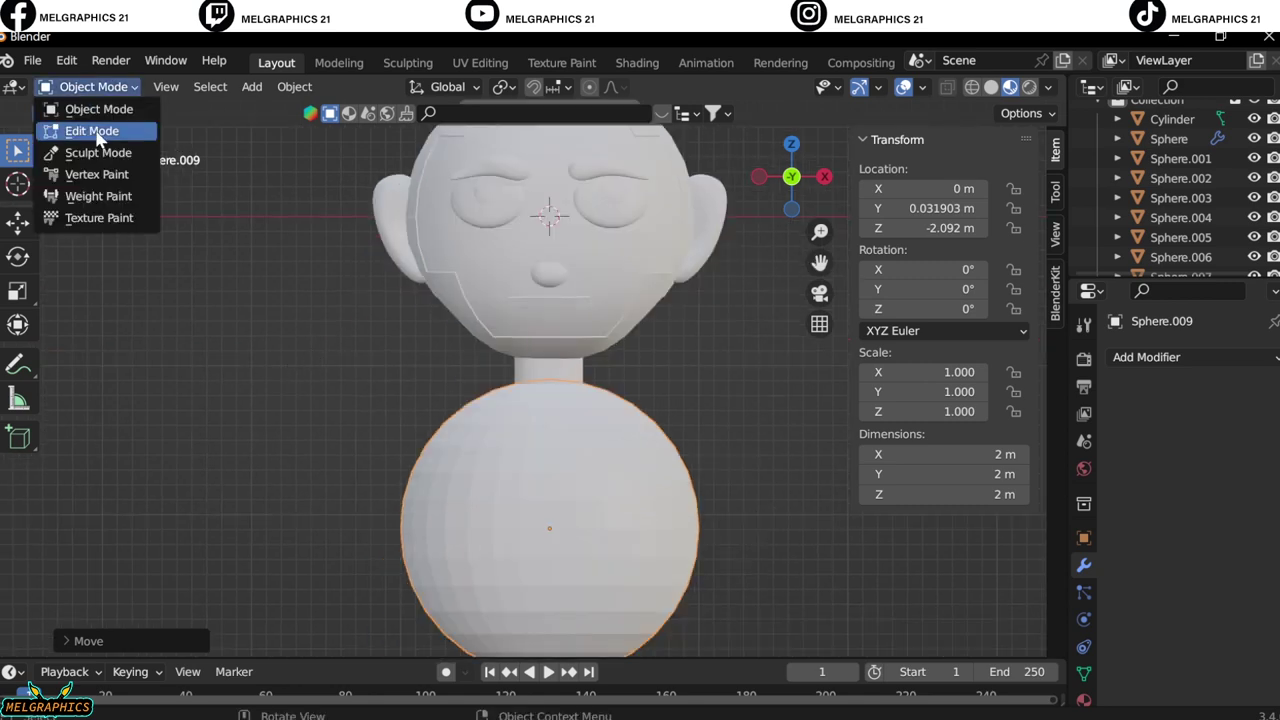
left_click(105, 155)
left_click(846, 113)
left_click_drag(690, 470, 730, 560)
key("KP_3")
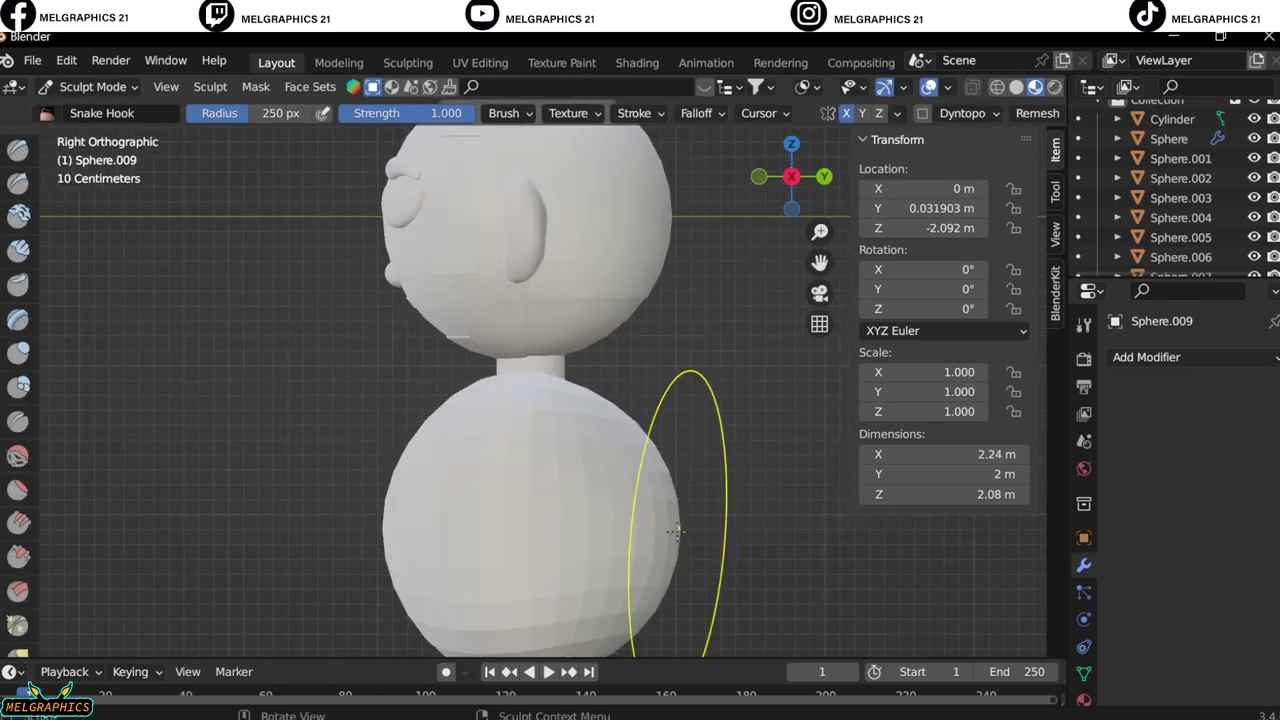
left_click_drag(690, 460, 620, 470)
left_click_drag(394, 531, 417, 534)
key("KP_1")
Cut the bottom of the body flat with Line Project and return to Object Mode
scroll(20, 580, "down", 5)
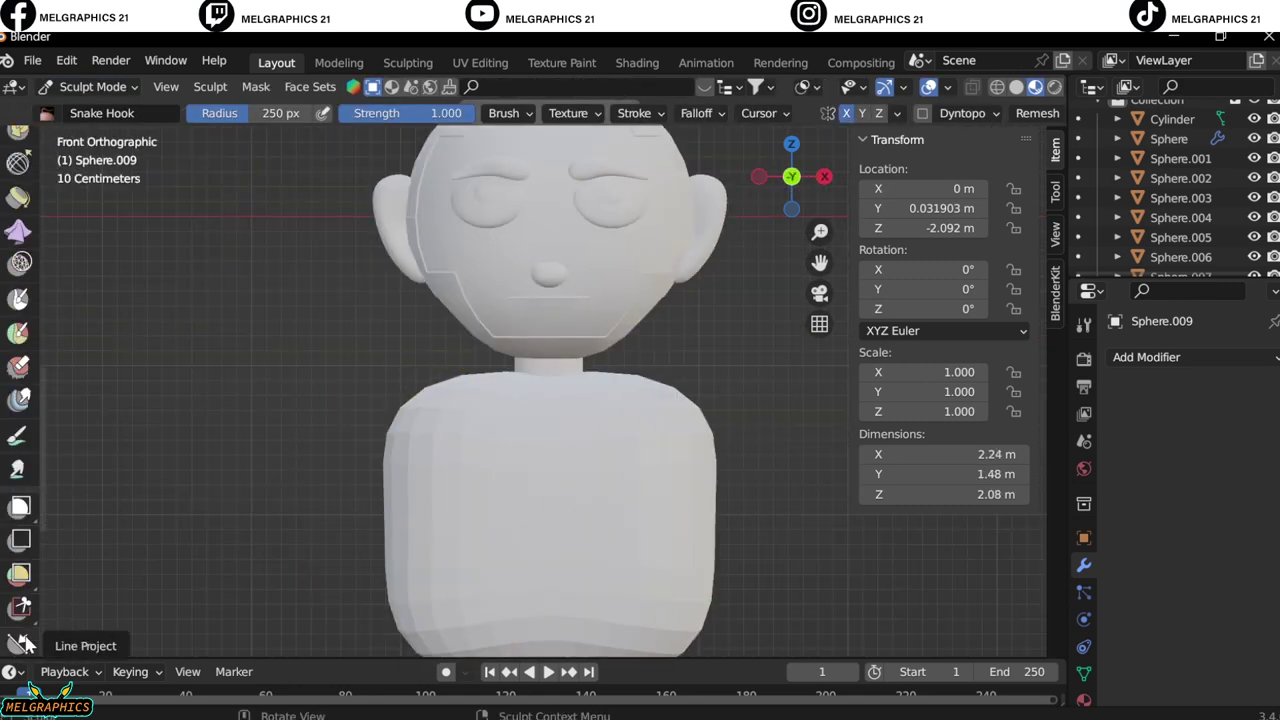
left_click(18, 642)
left_click_drag(348, 474, 710, 478)
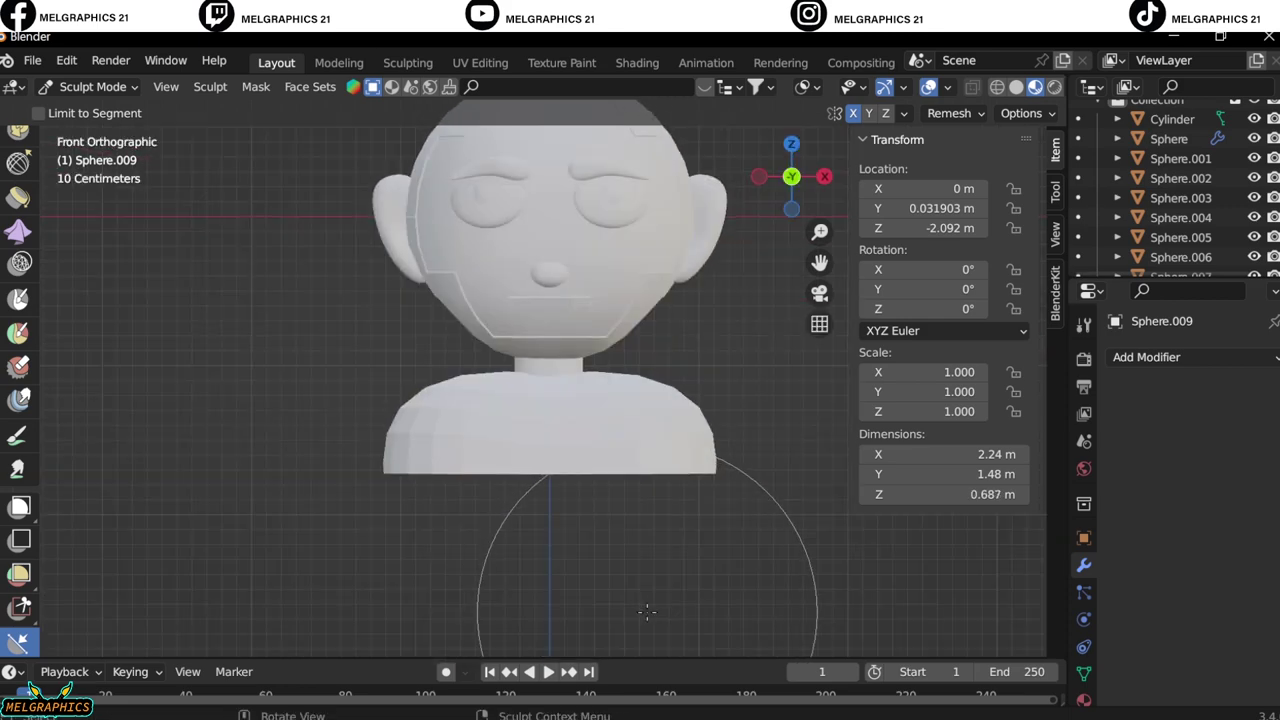
left_click(94, 86)
left_click(94, 110)
right_click(560, 330)
Smooth-shade the body and switch it to Edit Mode
right_click(575, 330)
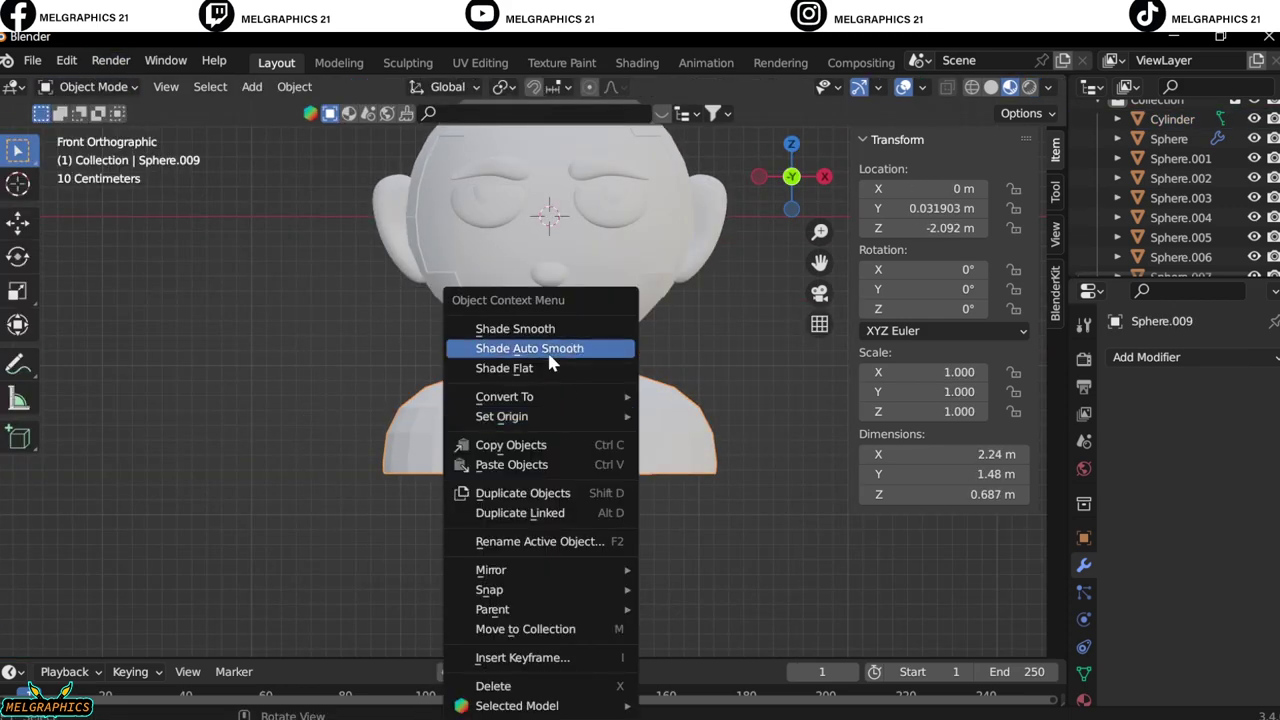
left_click(491, 329)
scroll(580, 420, "up", 3)
left_click(120, 88)
left_click(110, 132)
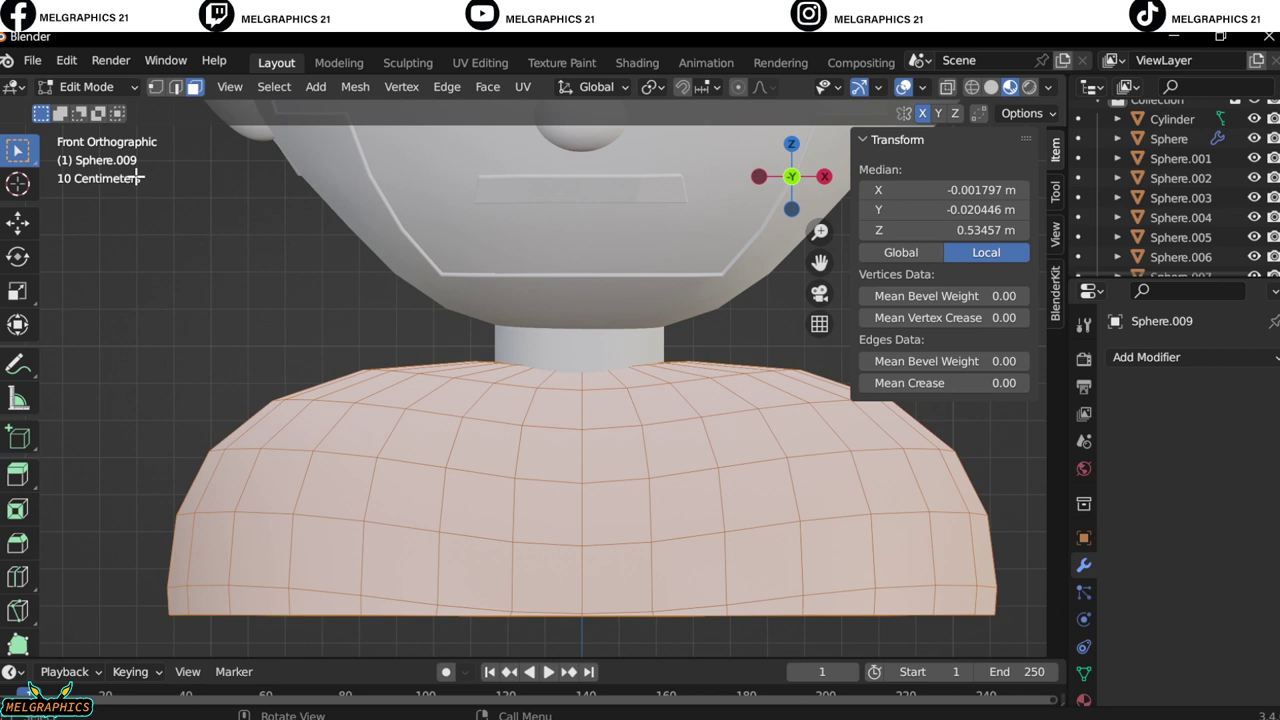
Select the ring of top faces around the neck and extrude it upward into a collar
mouse_move(560, 400)
middle_mouse_down()
mouse_move(560, 440)
mouse_move(340, 450)
middle_mouse_up()
left_click(505, 432)
left_click(563, 447, "ctrl")
left_click(600, 390, "ctrl")
left_click(340, 450, "ctrl")
key("KP_3")
key("e")
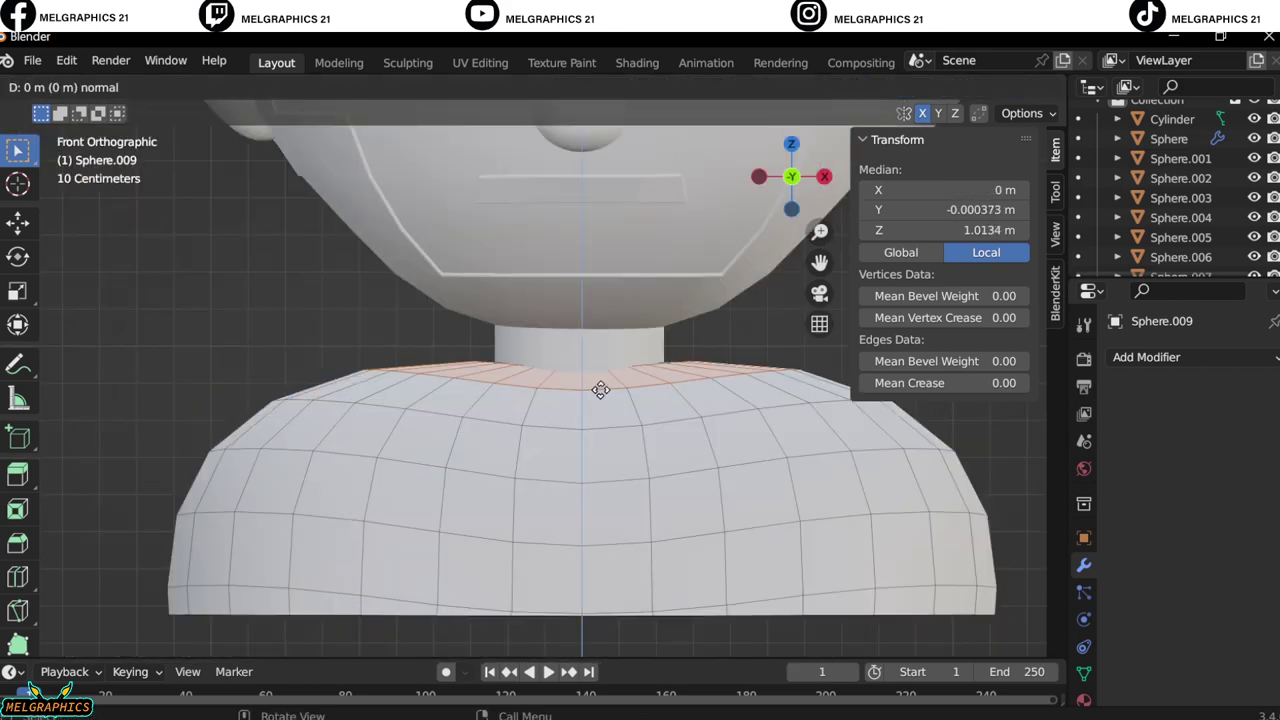
left_click(590, 367)
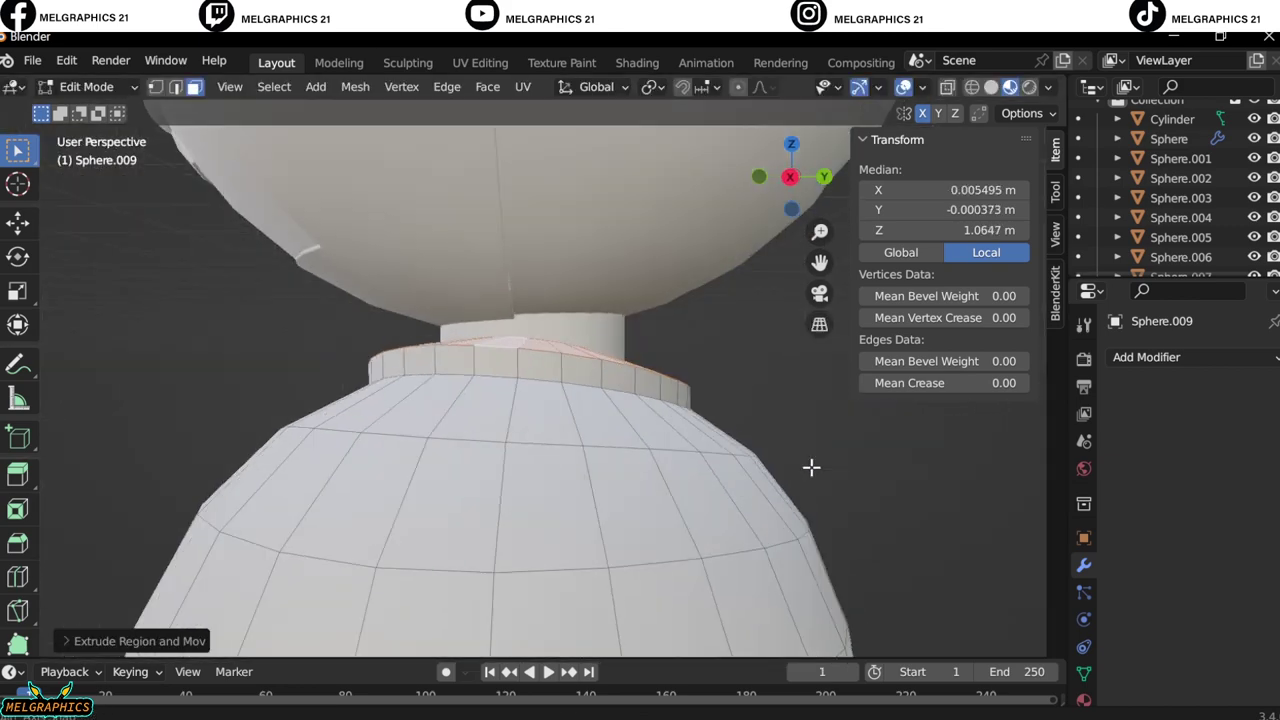
Try extruding and rotating a run of collar faces outward, then undo it
mouse_move(666, 368)
middle_mouse_down()
mouse_move(727, 489)
mouse_move(625, 390)
middle_mouse_up()
left_click(625, 390)
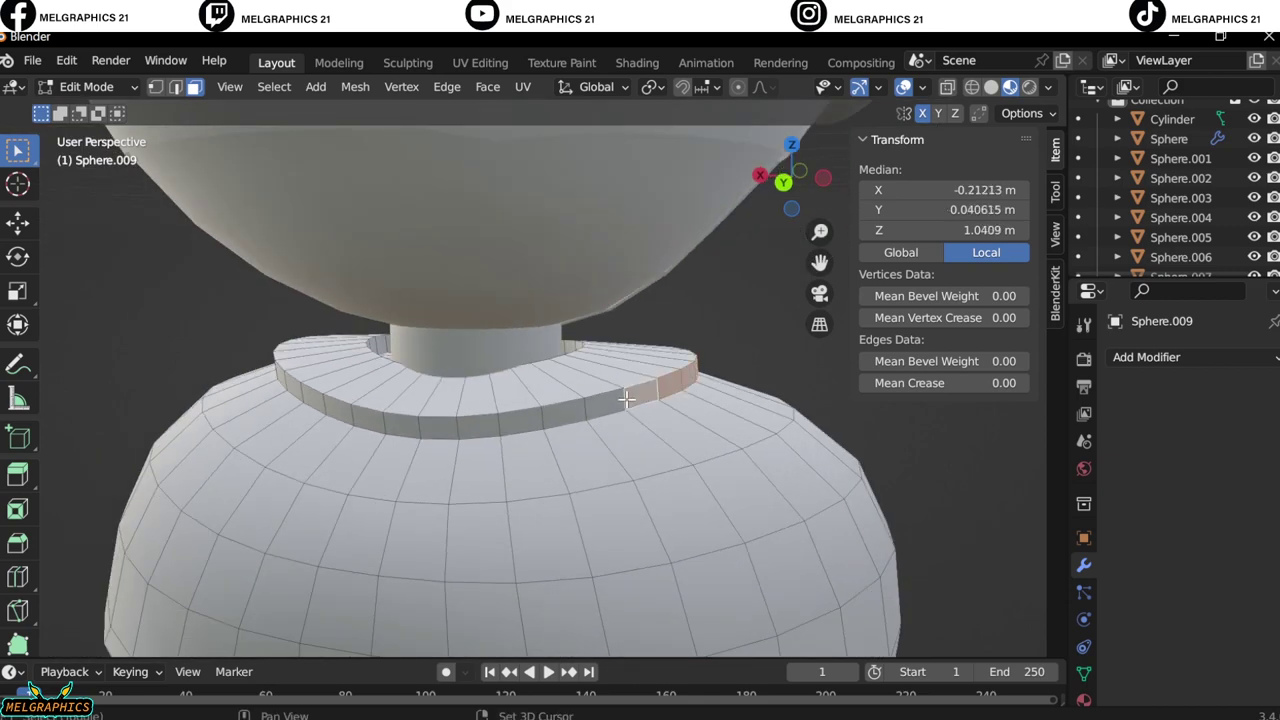
left_click(386, 423, "ctrl")
middle_click_drag(386, 423, 561, 409)
left_click(561, 409, "ctrl")
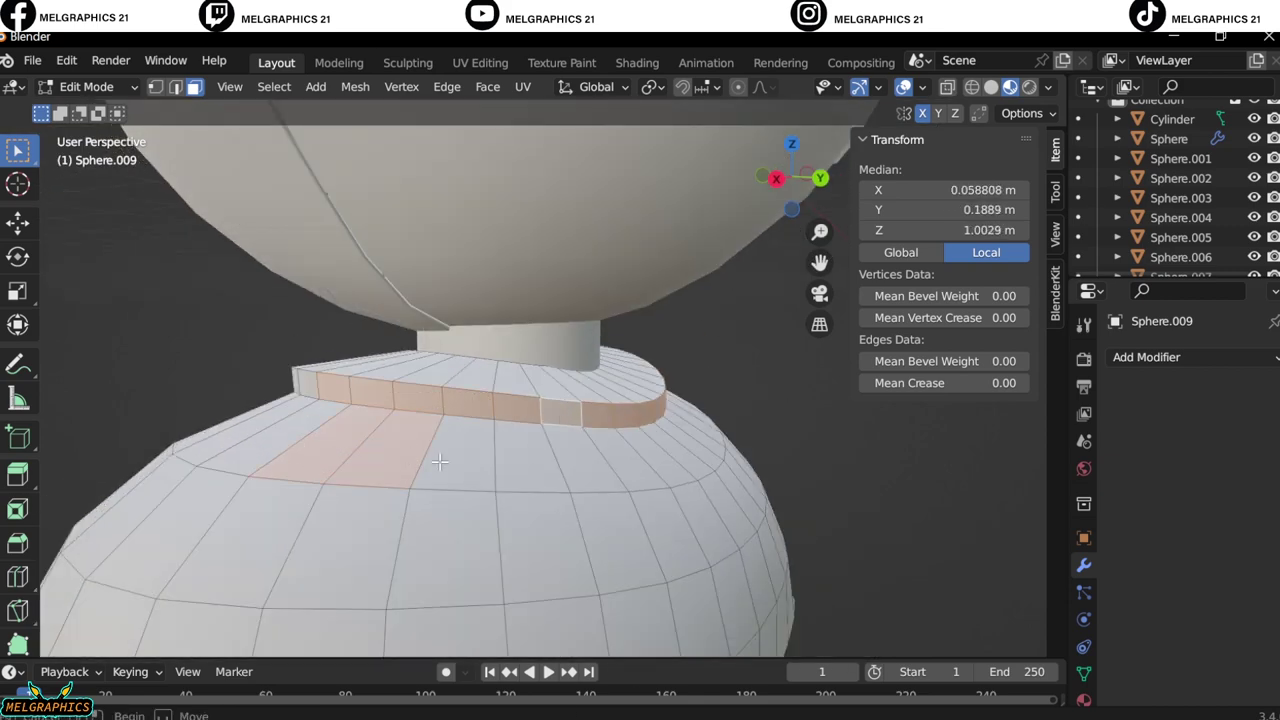
key("KP_3")
key("e")
left_click(700, 456)
key("r")
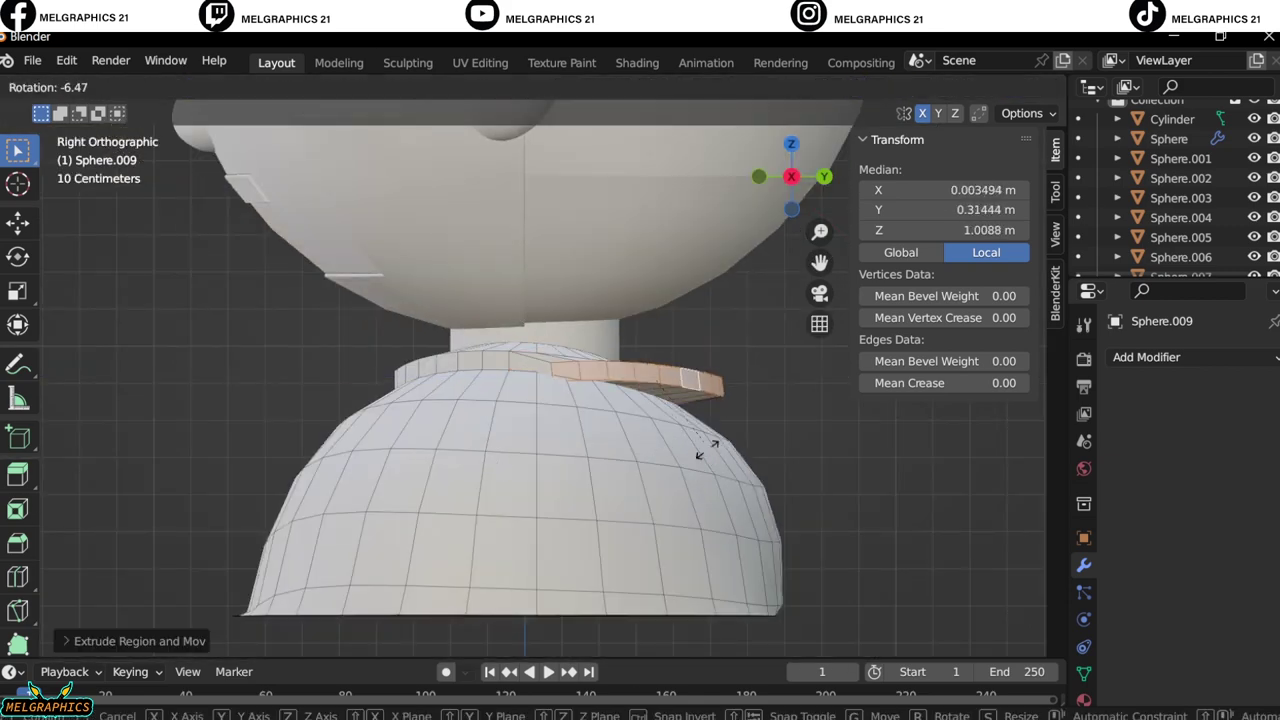
left_click(743, 363)
middle_click_drag(743, 363, 567, 482)
key("ctrl+z")
key("ctrl+z")
key("ctrl+z")
key("KP_3")
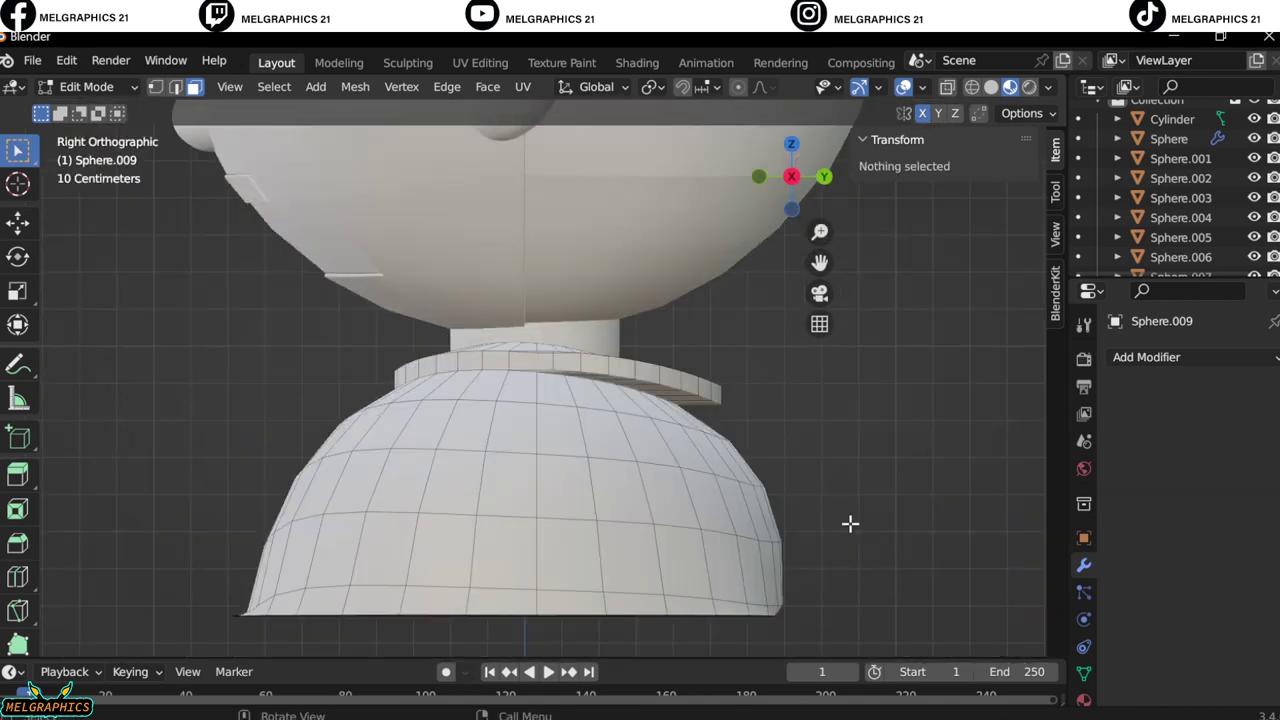
Extrude a strip of collar faces outward, raising the body to 0.762 m, and leave Edit Mode
mouse_move(849, 523)
middle_mouse_down()
mouse_move(897, 491)
mouse_move(397, 458)
mouse_move(734, 557)
middle_mouse_up()
left_click(397, 458, "ctrl")
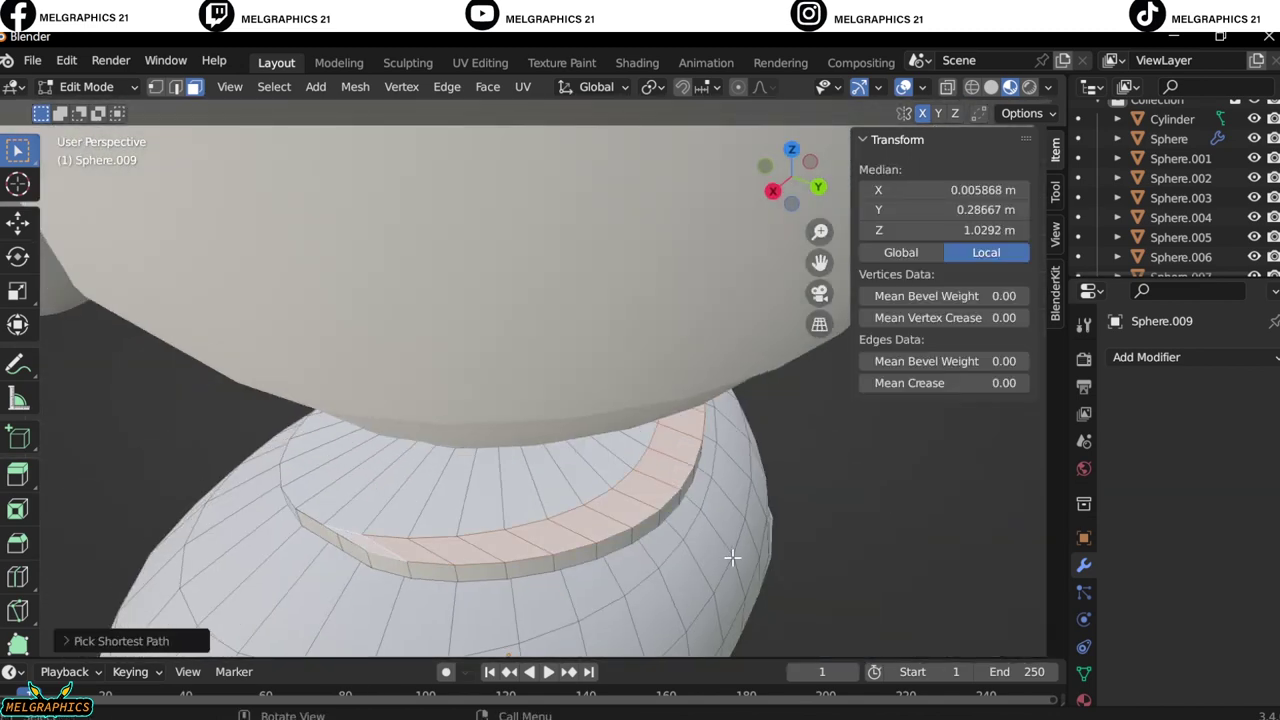
left_click(787, 185)
mouse_move(787, 185)
middle_mouse_down()
mouse_move(363, 300)
mouse_move(693, 300)
middle_mouse_up()
key("e")
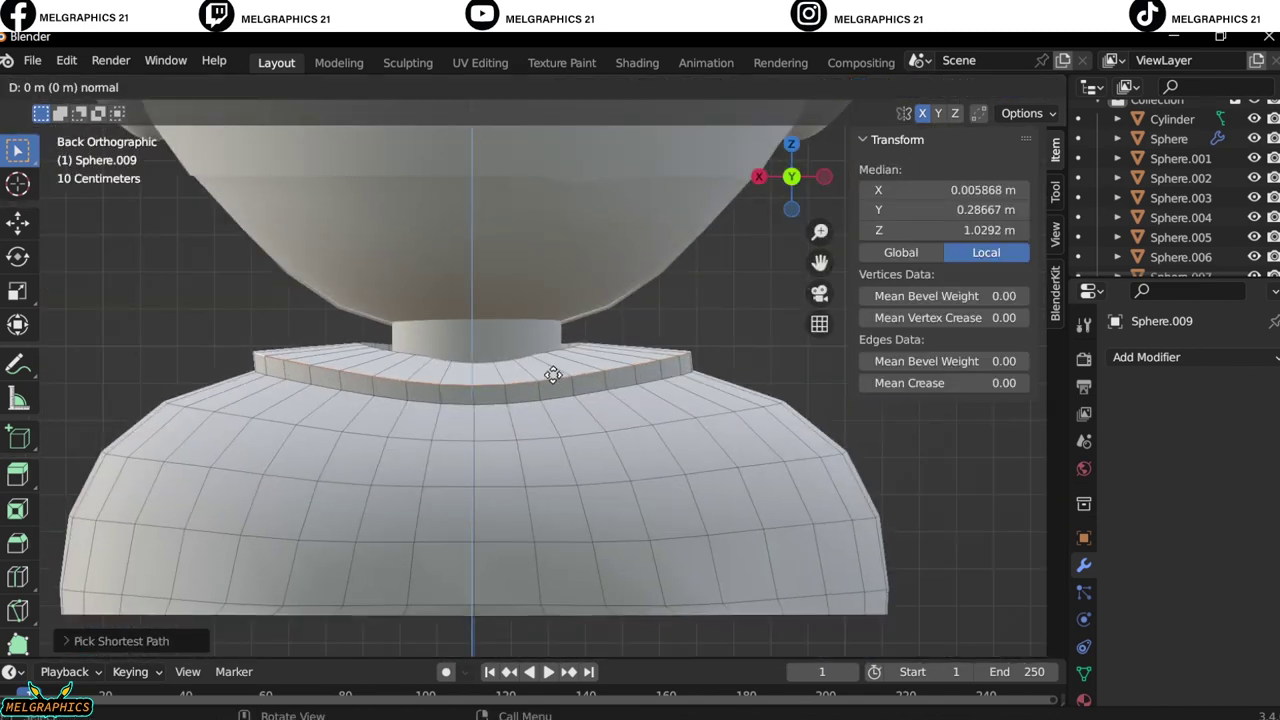
left_click(551, 371)
middle_click_drag(551, 371, 551, 371)
key("ctrl+z")
key("ctrl+z")
key("KP_1")
key("Tab")
mouse_move(110, 127)
middle_mouse_down()
mouse_move(524, 433)
mouse_move(589, 450)
mouse_move(730, 591)
middle_mouse_up()
key("KP_1")
Give the head a new material with a darkened pinkish skin base colour
left_click(585, 323)
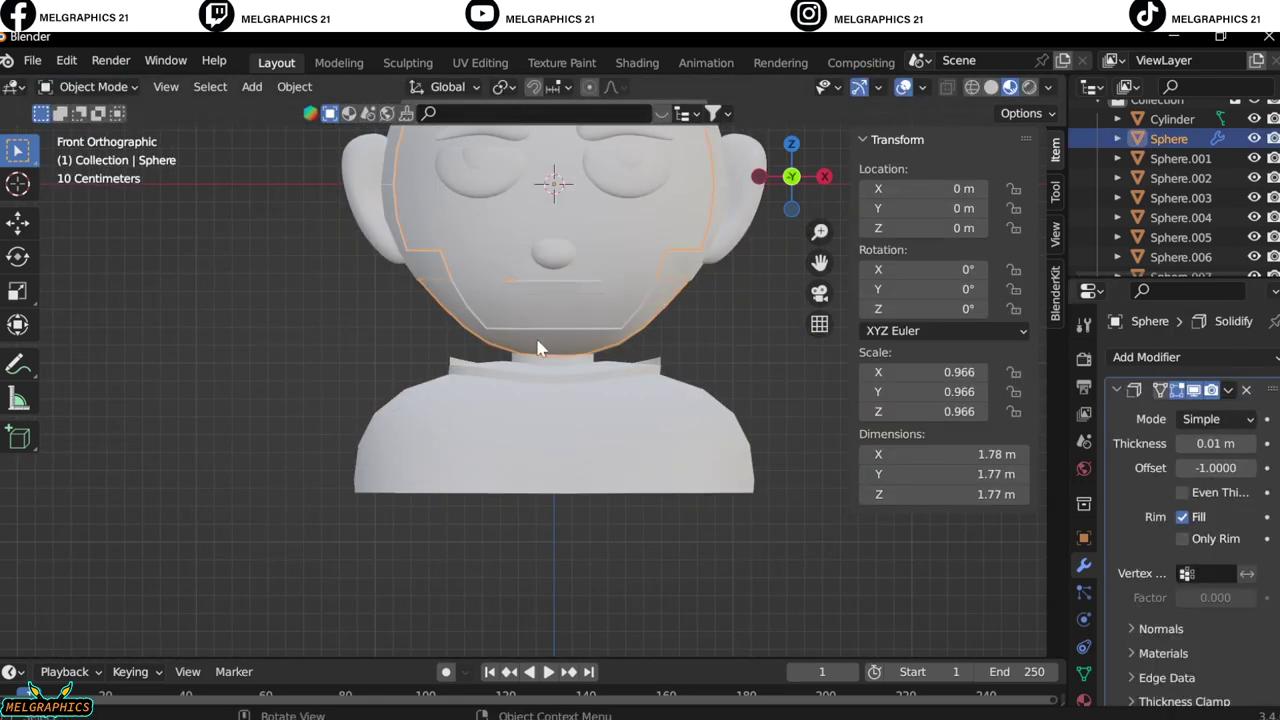
middle_click_drag(542, 349, 559, 374)
key("KP_1")
left_click(1083, 699)
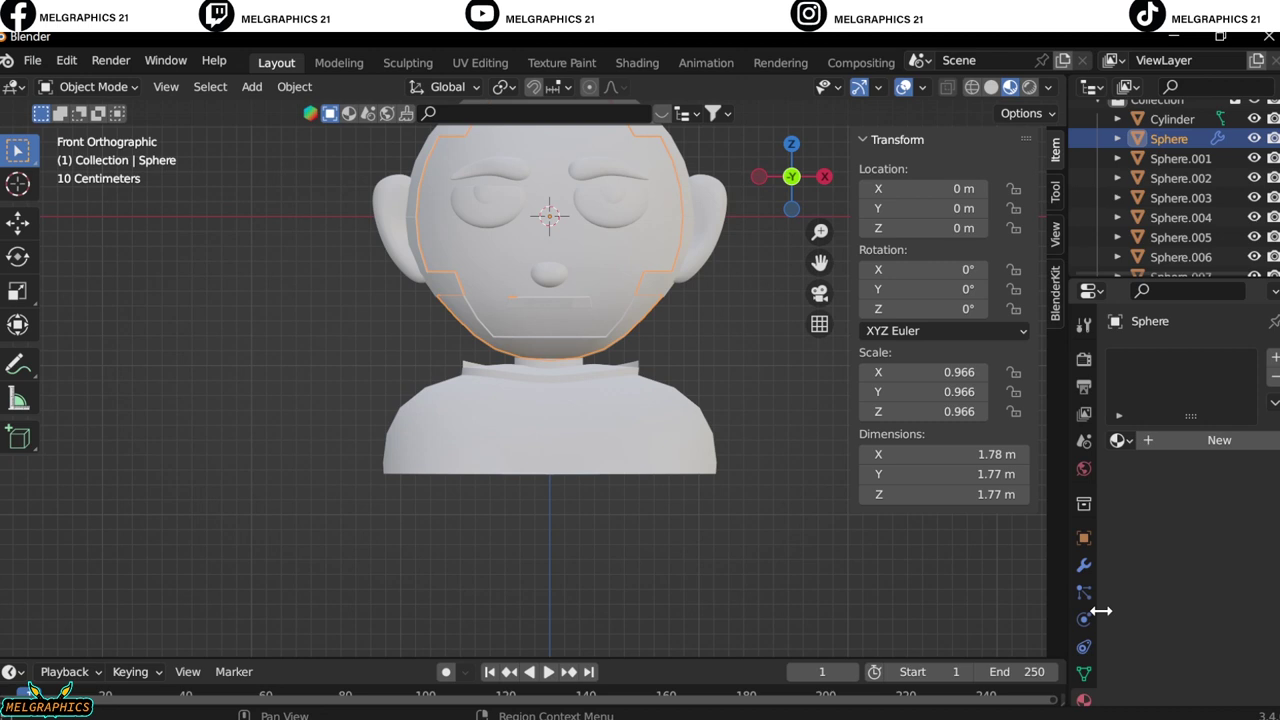
left_click(1196, 439)
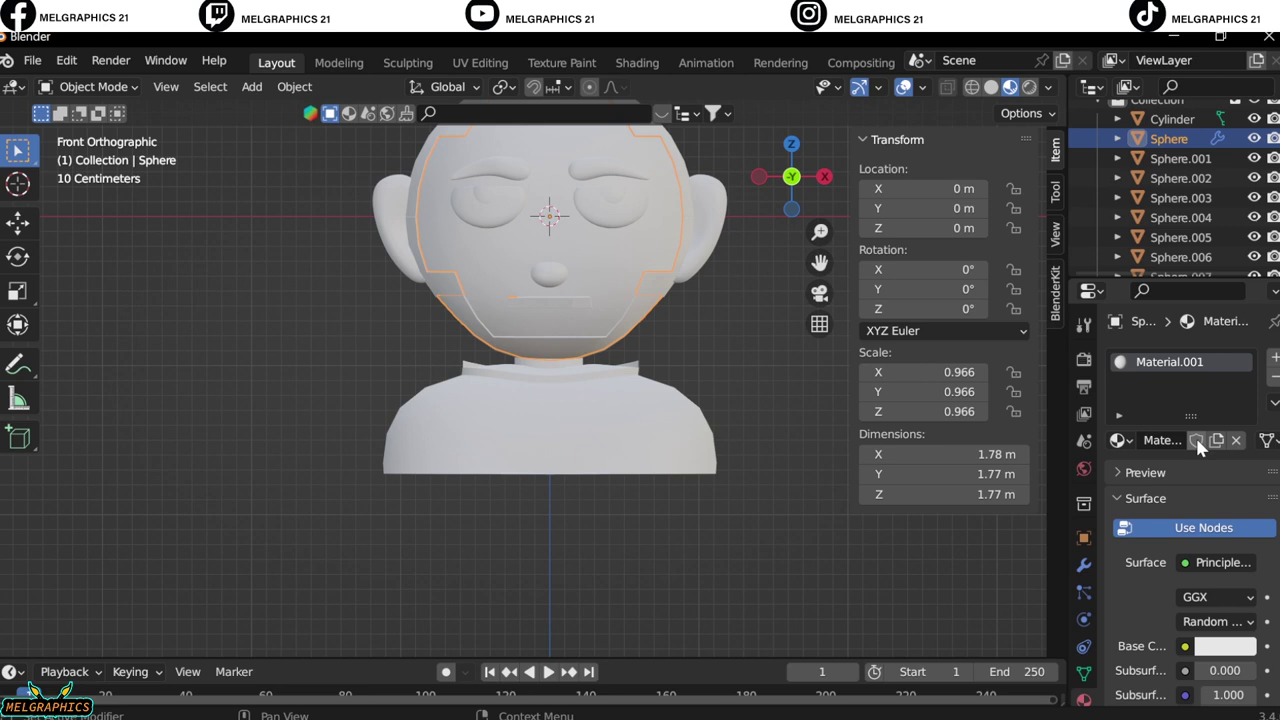
left_click(1225, 646)
left_click(1150, 455)
left_click_drag(1241, 372, 1250, 400)
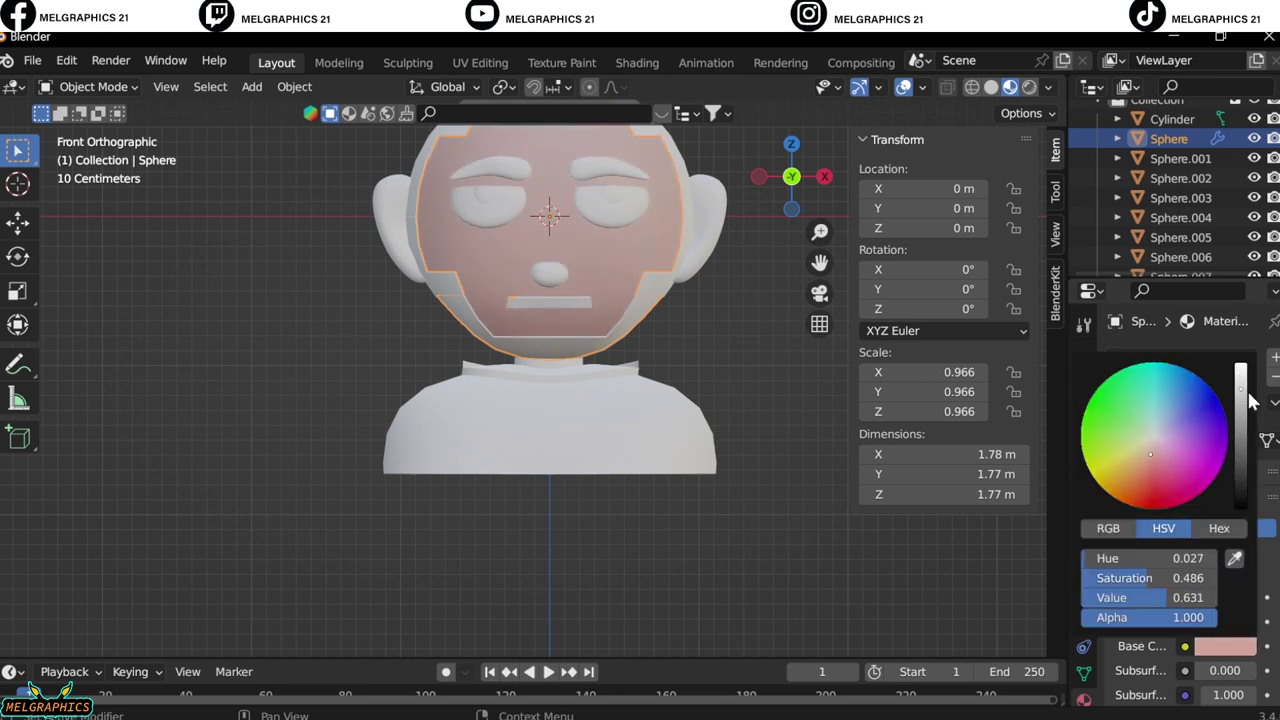
Add a new material to the ears, then give the mouth a new black material
left_click(712, 255)
left_click(1200, 437)
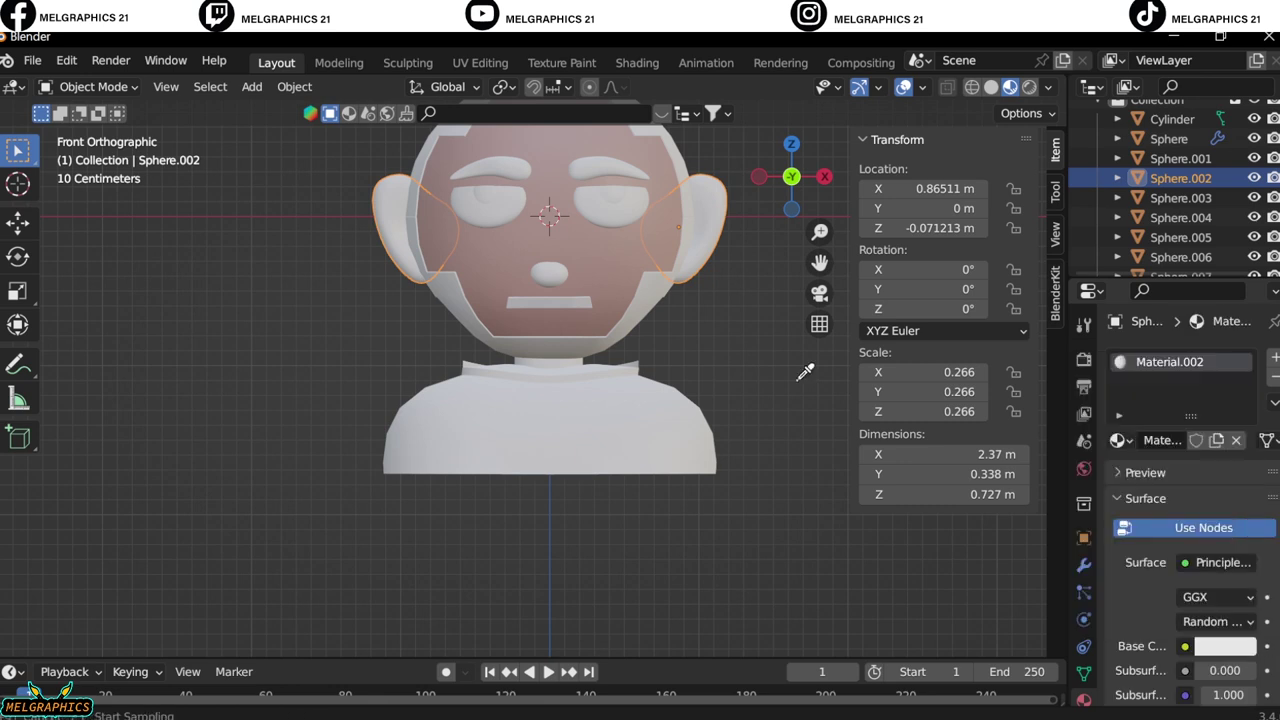
left_click(805, 372)
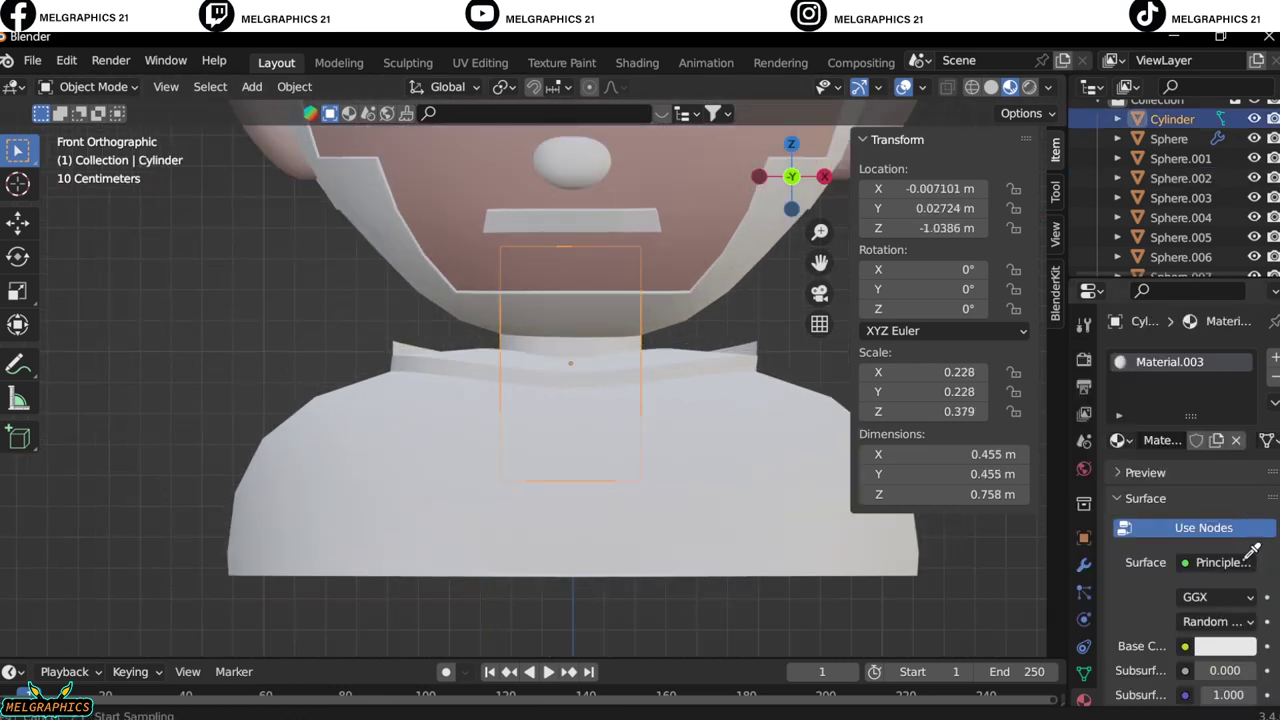
middle_click_drag(762, 274, 591, 486, "shift")
left_click(560, 475)
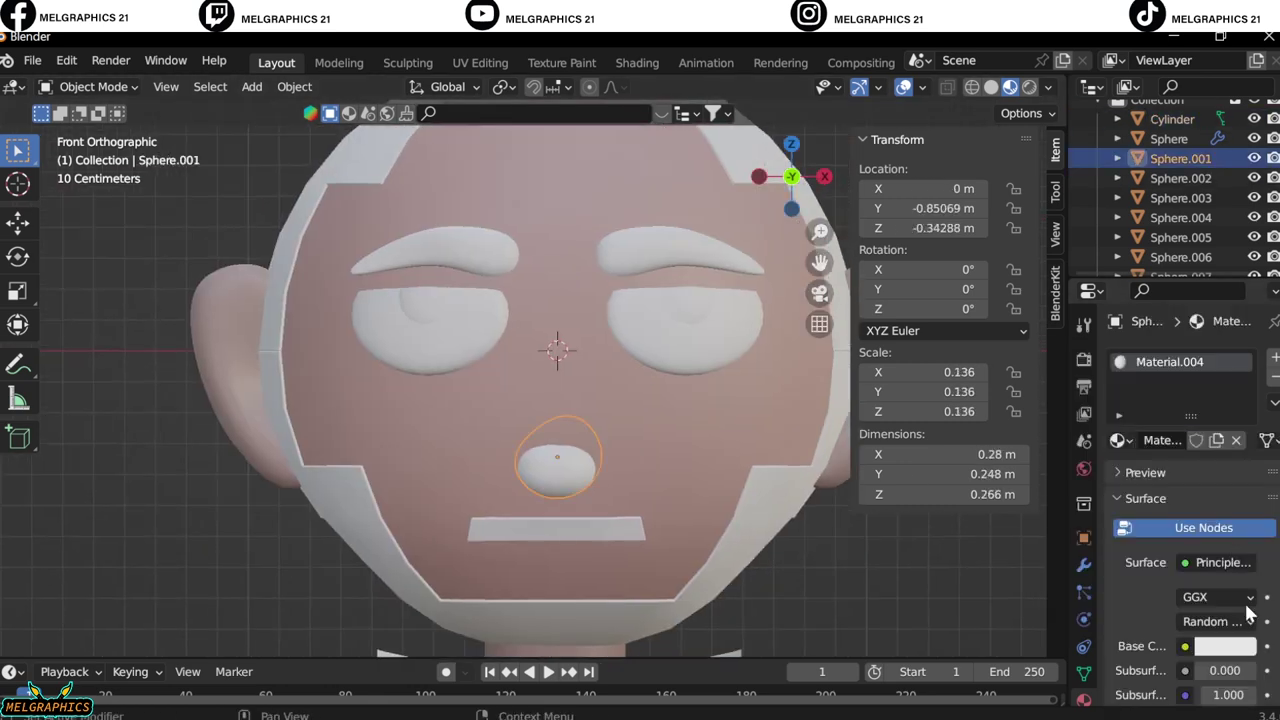
left_click(556, 530)
left_click(1143, 437)
left_click(1225, 646)
left_click_drag(1240, 380, 1240, 505)
left_click(1180, 217)
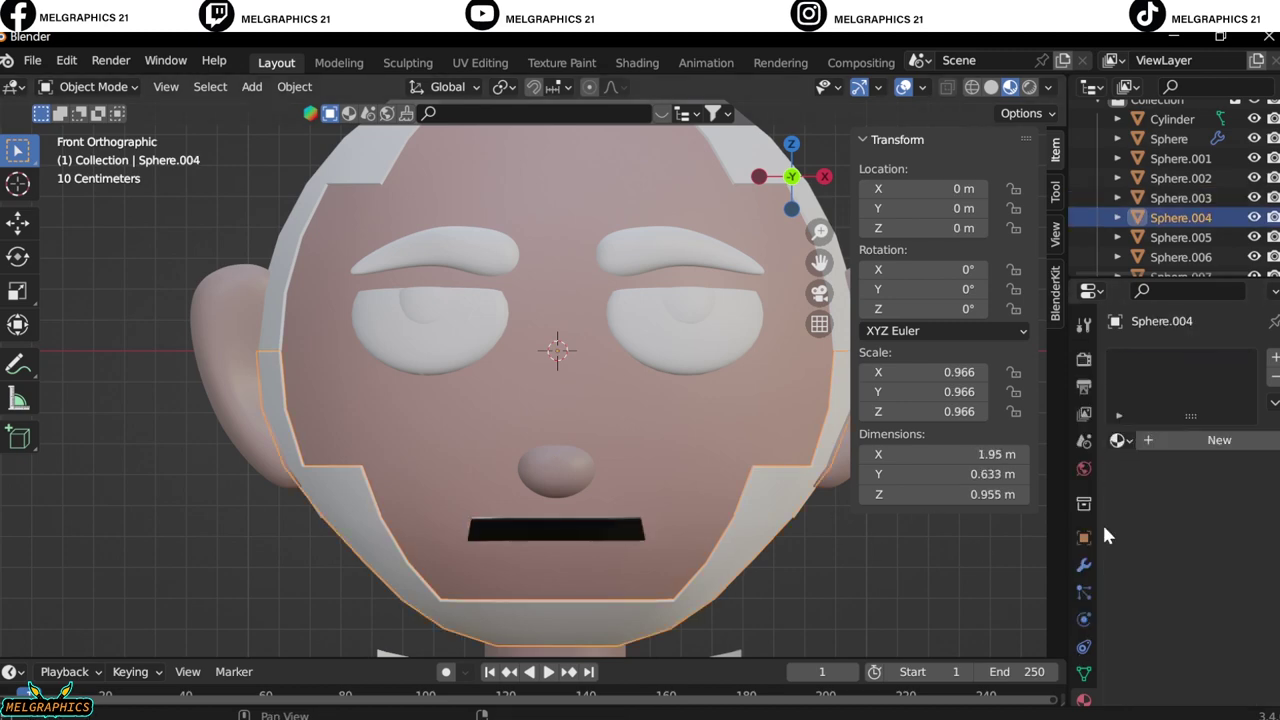
Give the hair a new black material and make the eyebrows black
left_click(1225, 646)
middle_click_drag(700, 450, 822, 582)
left_click(1212, 442)
left_click(1225, 646)
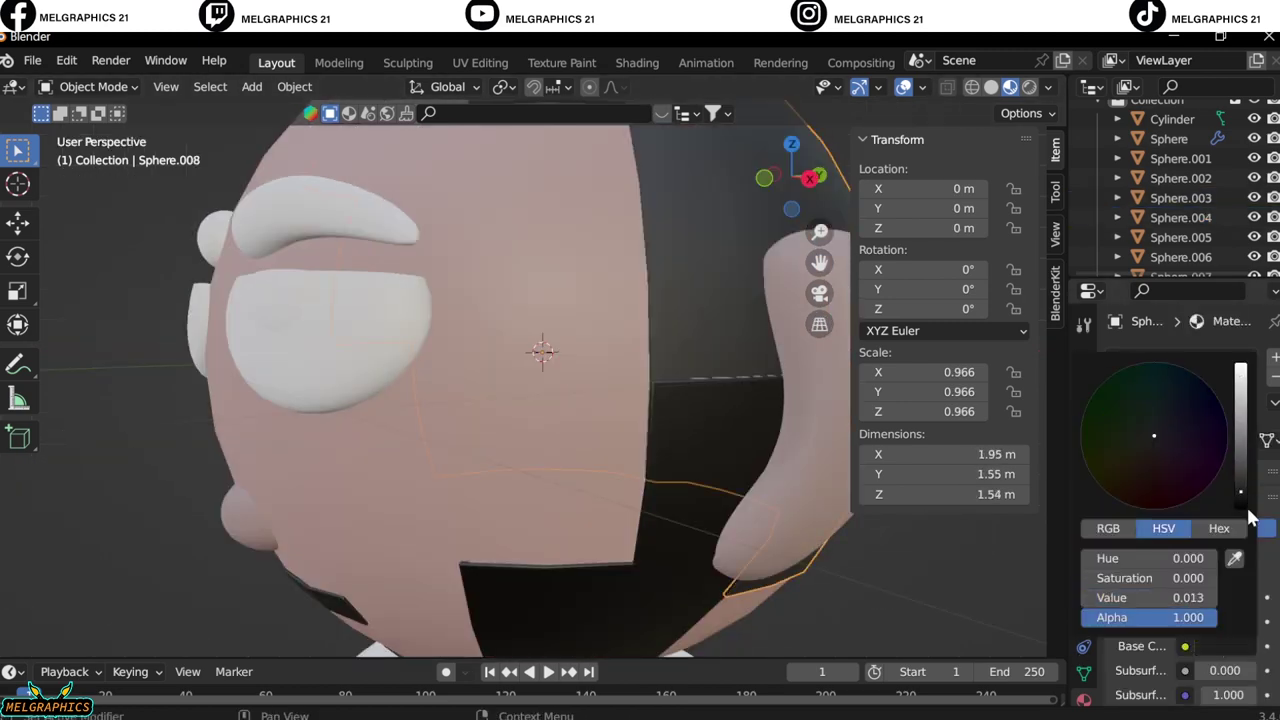
key("KP_1")
scroll(603, 393, "up", 2)
left_click(655, 285)
Set the eye material's Roughness to 0 so the eyes look glossy
left_click(656, 320)
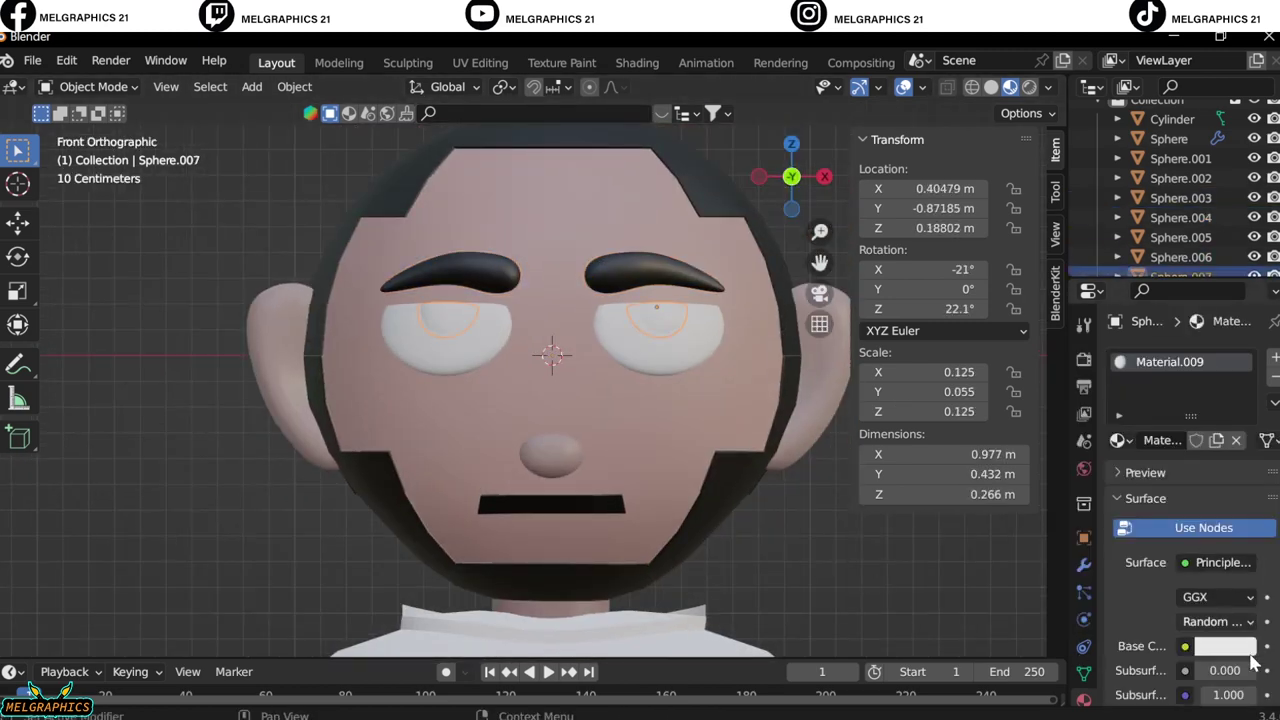
left_click(1225, 646)
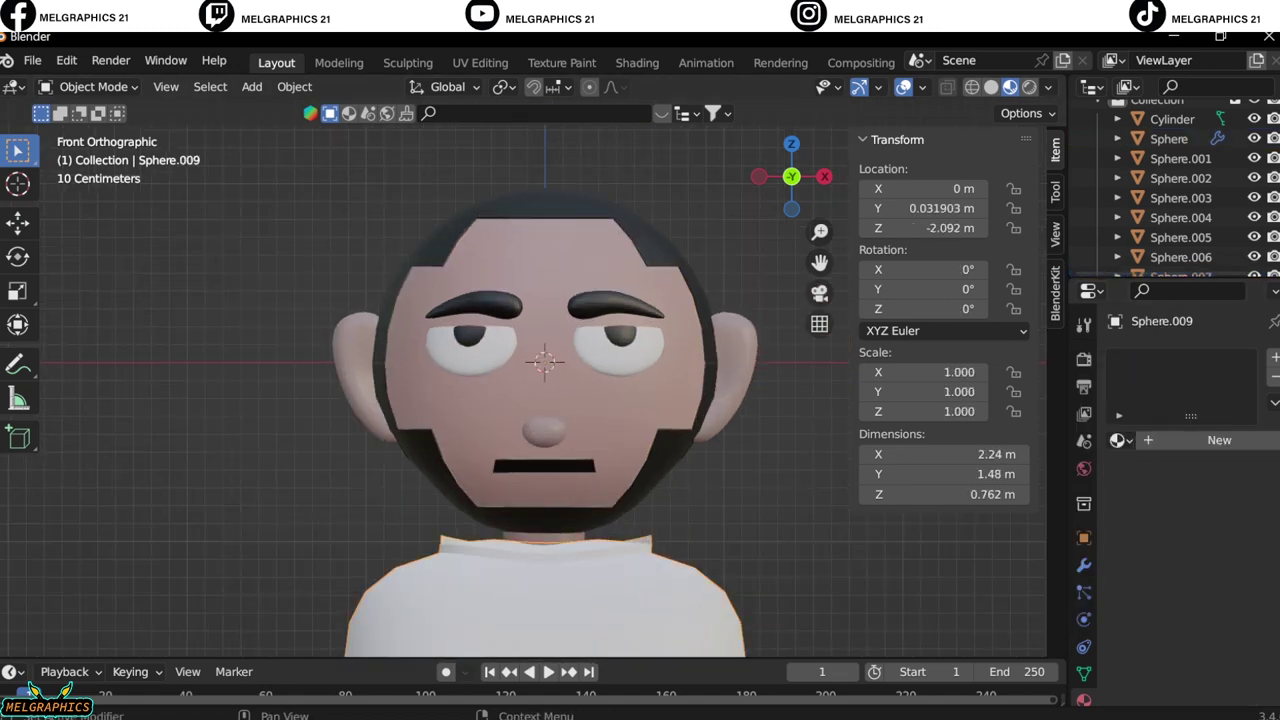
middle_click_drag(700, 520, 558, 560)
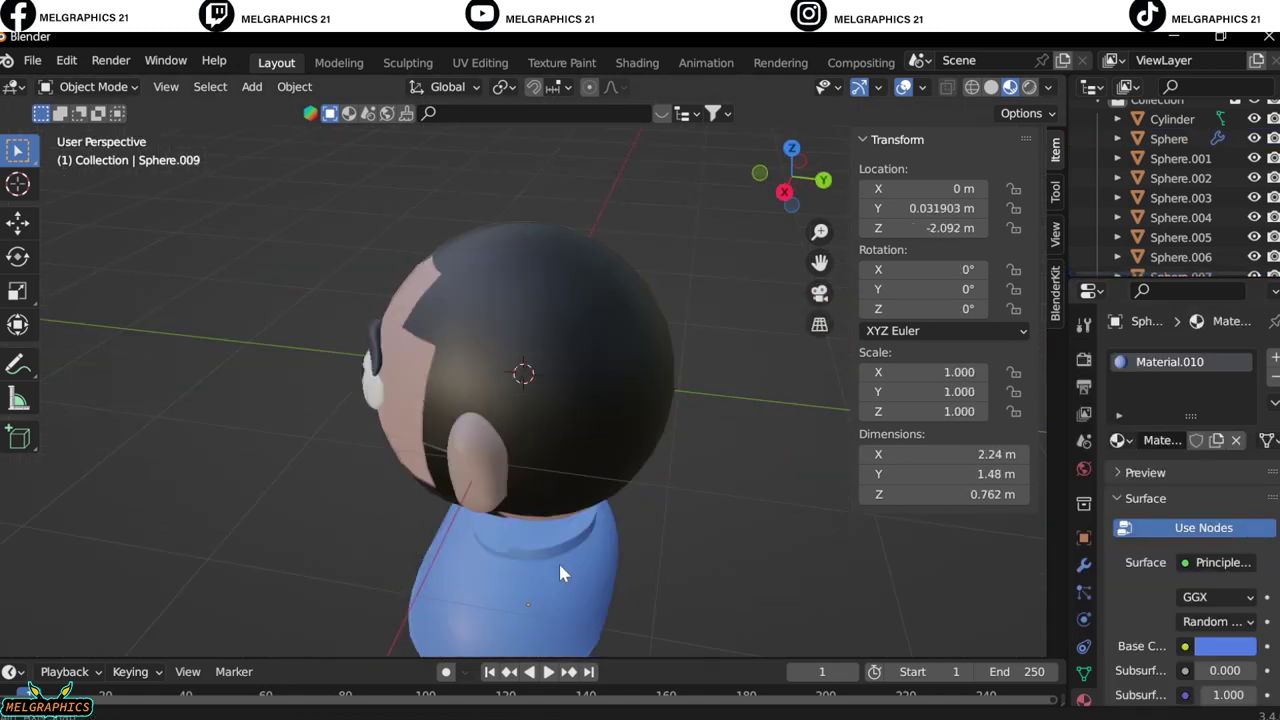
key("KP_1")
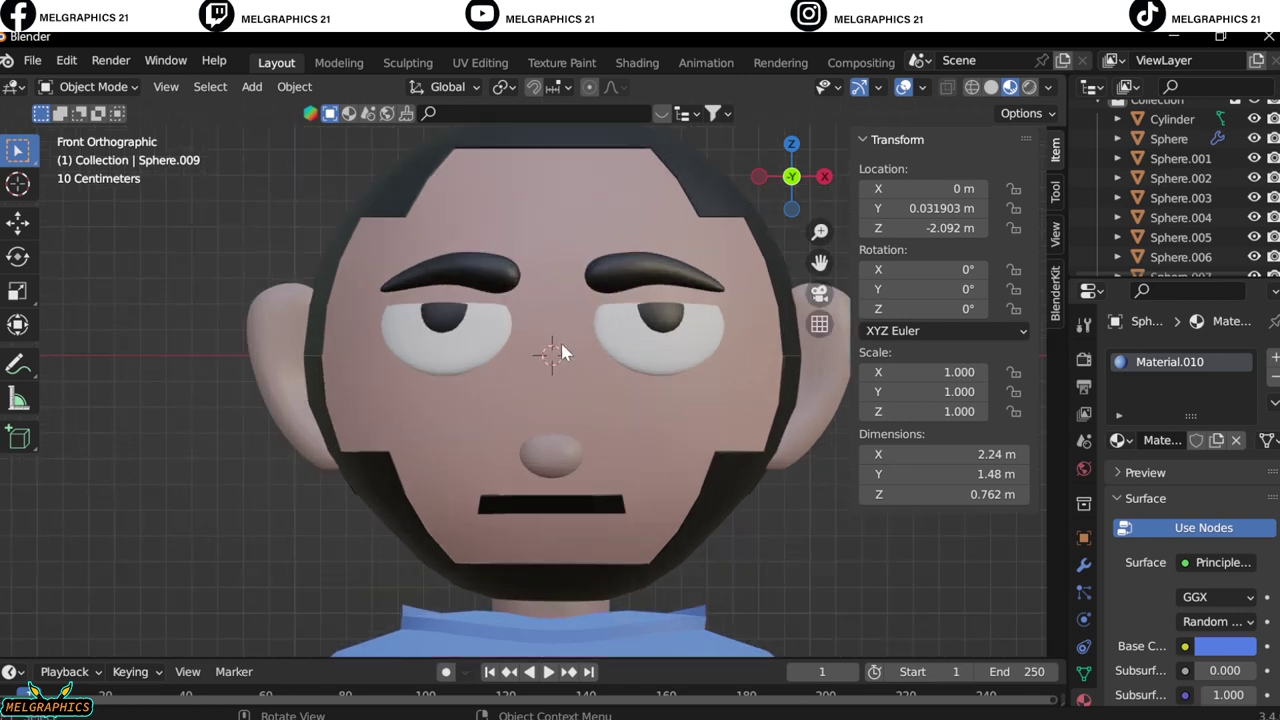
scroll(1228, 671, "down", 3)
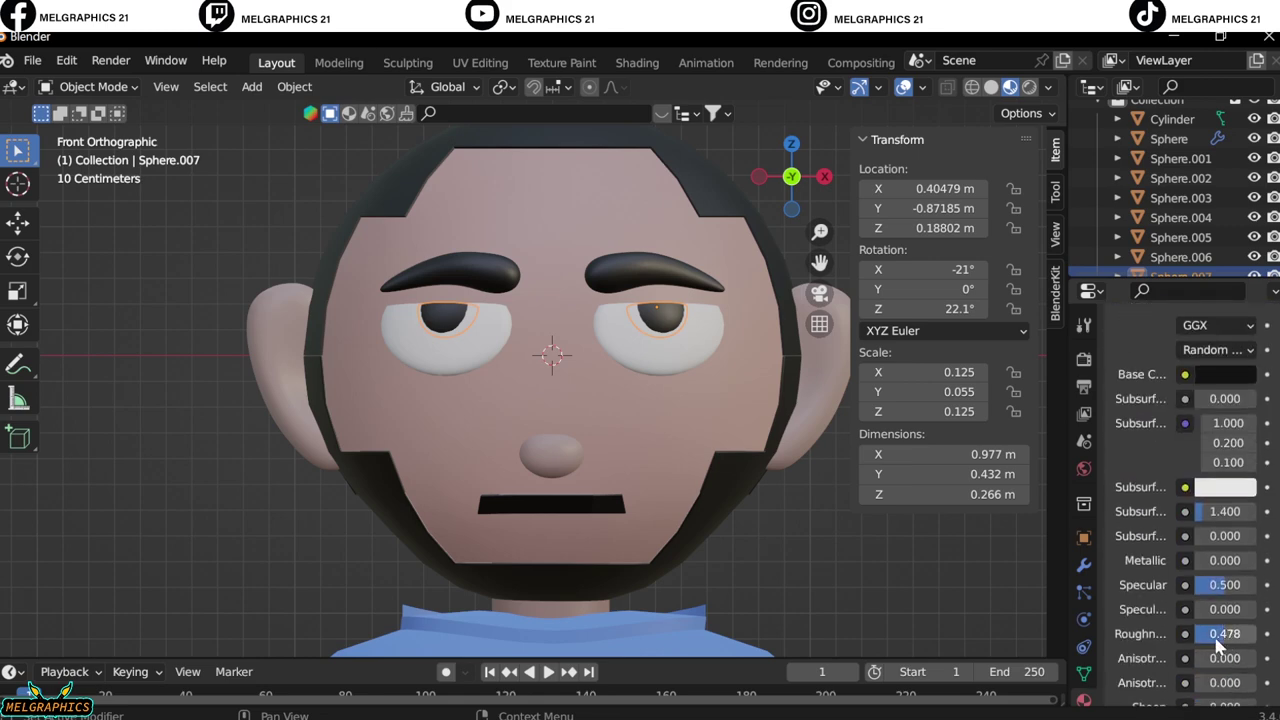
key("BackSpace")
scroll(807, 575, "down", 3)
Add a camera and move it back along Y to face the bust
key("shift+a")
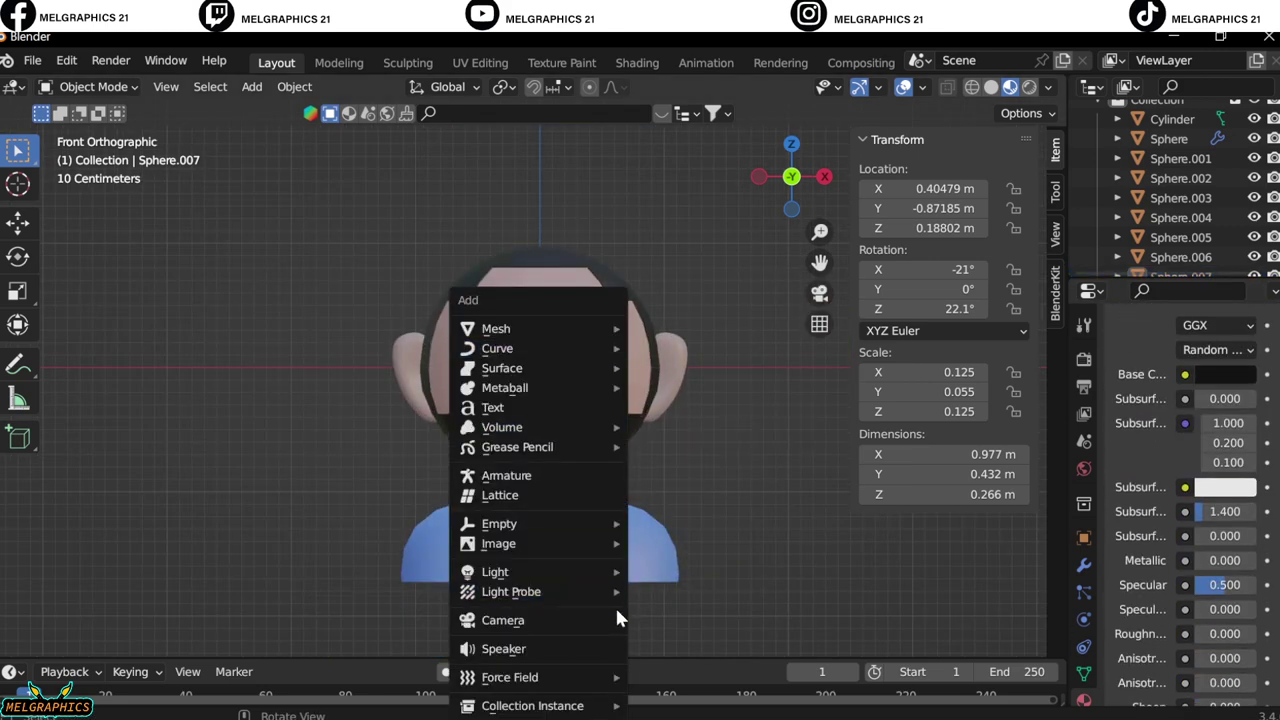
left_click(615, 605)
key("KP_3")
key("g")
key("y")
left_click(91, 525)
key("KP_0")
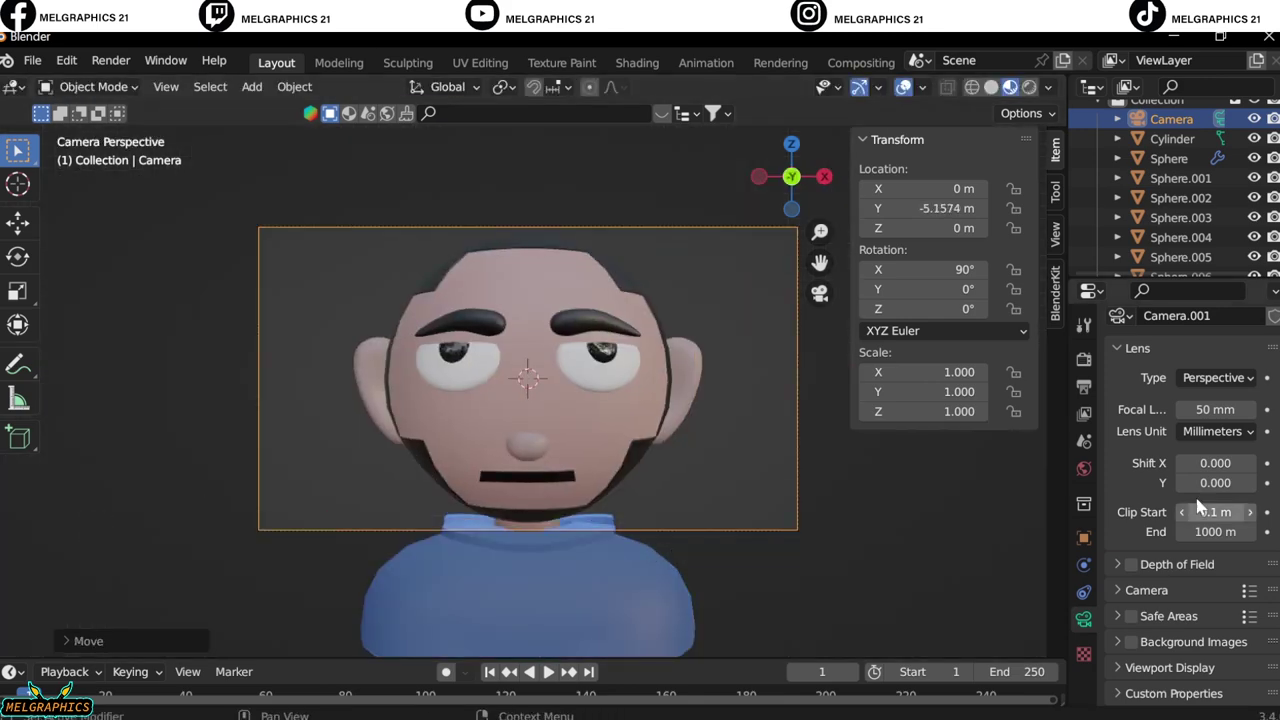
Pull the camera further back to Y −7.3122 m and set Shift Y to 0.030
key("KP_0")
scroll(580, 516, "down", 3)
key("g")
key("y")
left_click(452, 519)
key("KP_0")
left_click_drag(1215, 482, 1195, 482)
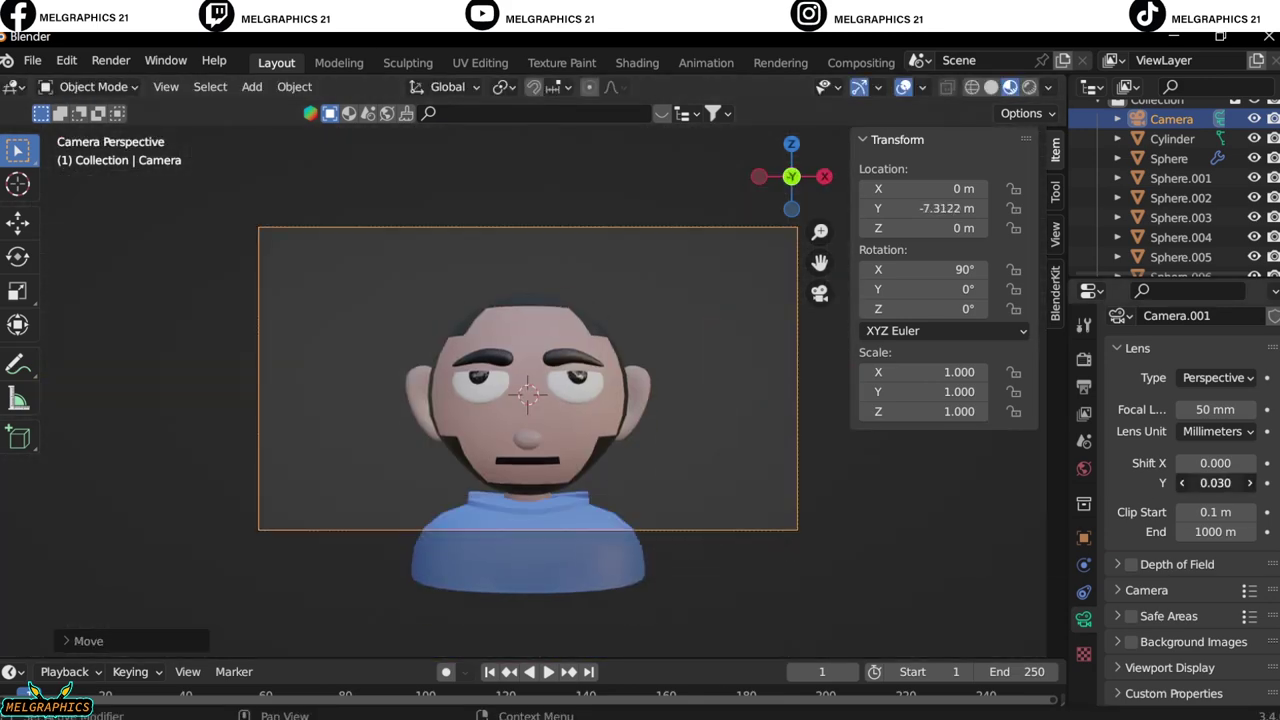
scroll(615, 478, "up", 3)
Apply Shade Auto Smooth to the eyebrow
left_click(603, 240)
right_click(603, 240)
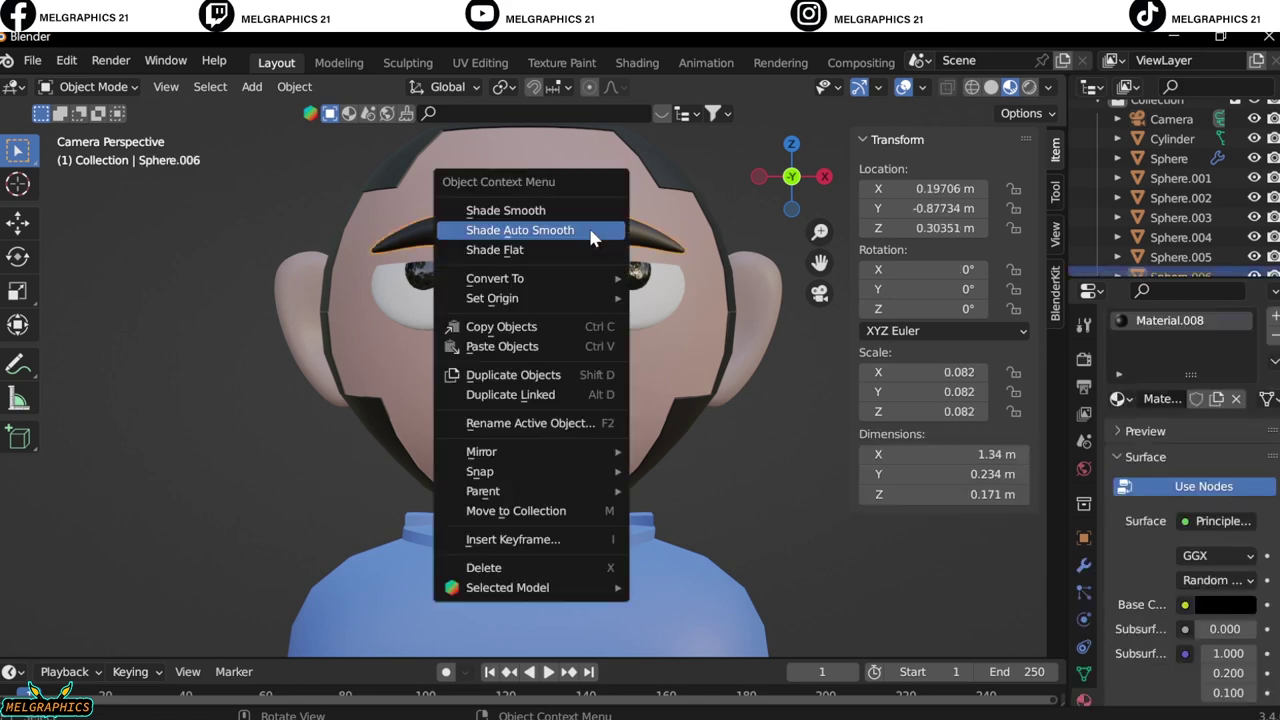
left_click(600, 228)
middle_click_drag(757, 491, 636, 494)
key("KP_1")
Add an area light, rotate it 90° on X, and move it along Y in front of the bust
key("shift+a")
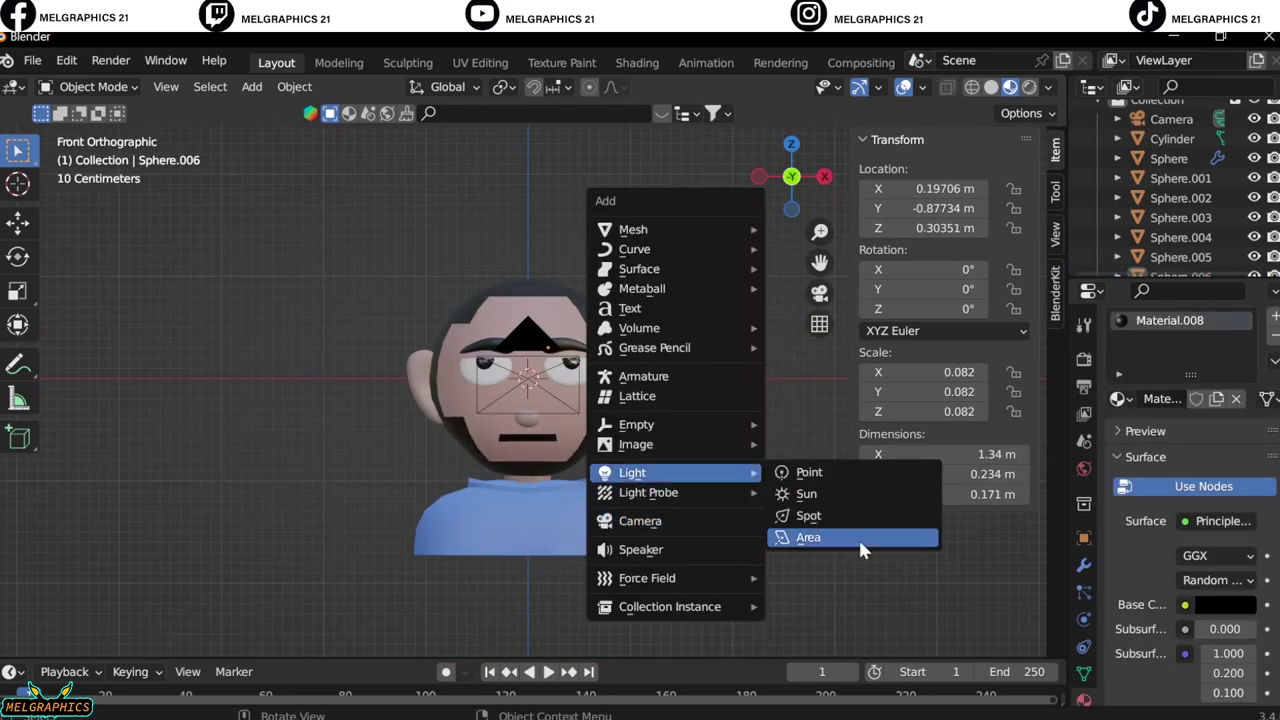
left_click(858, 537)
left_click(930, 269)
type("90")
key("Return")
key("KP_3")
key("g")
key("y")
left_click(512, 534)
Turn the light 45° about Z and shift it to one side along X
key("KP_7")
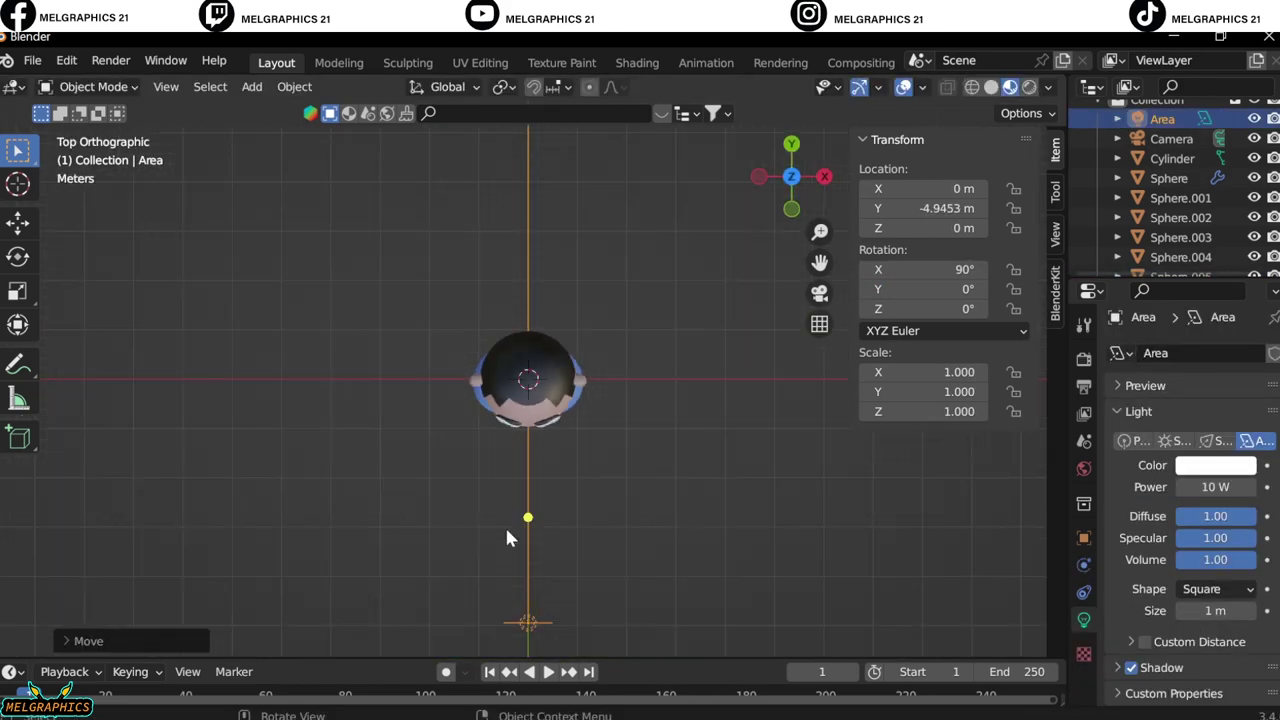
left_click(930, 308)
type("45")
key("Return")
key("g")
key("x")
left_click(759, 508)
Make a linked Alt+D copy of the light, rotate it -45°, and place it on the opposite side
key("alt+d")
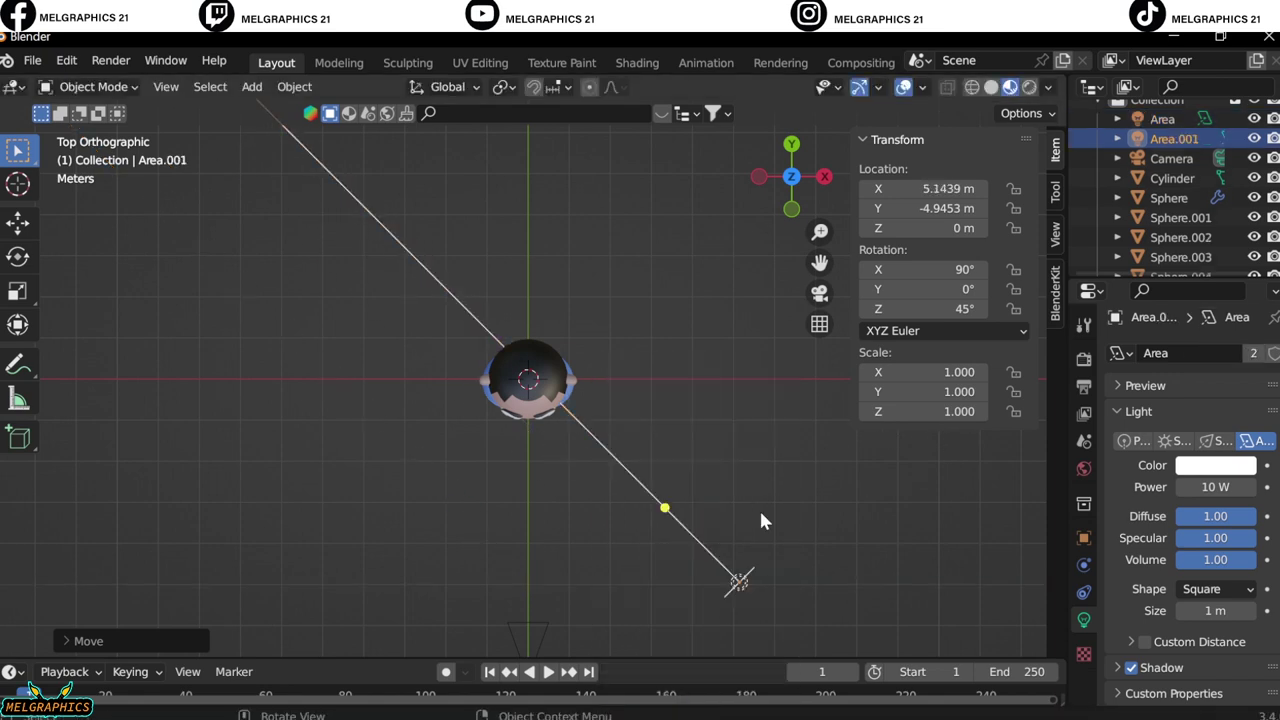
right_click(759, 508)
left_click(930, 308)
type("-45")
key("Return")
key("g")
key("x")
left_click(266, 511)
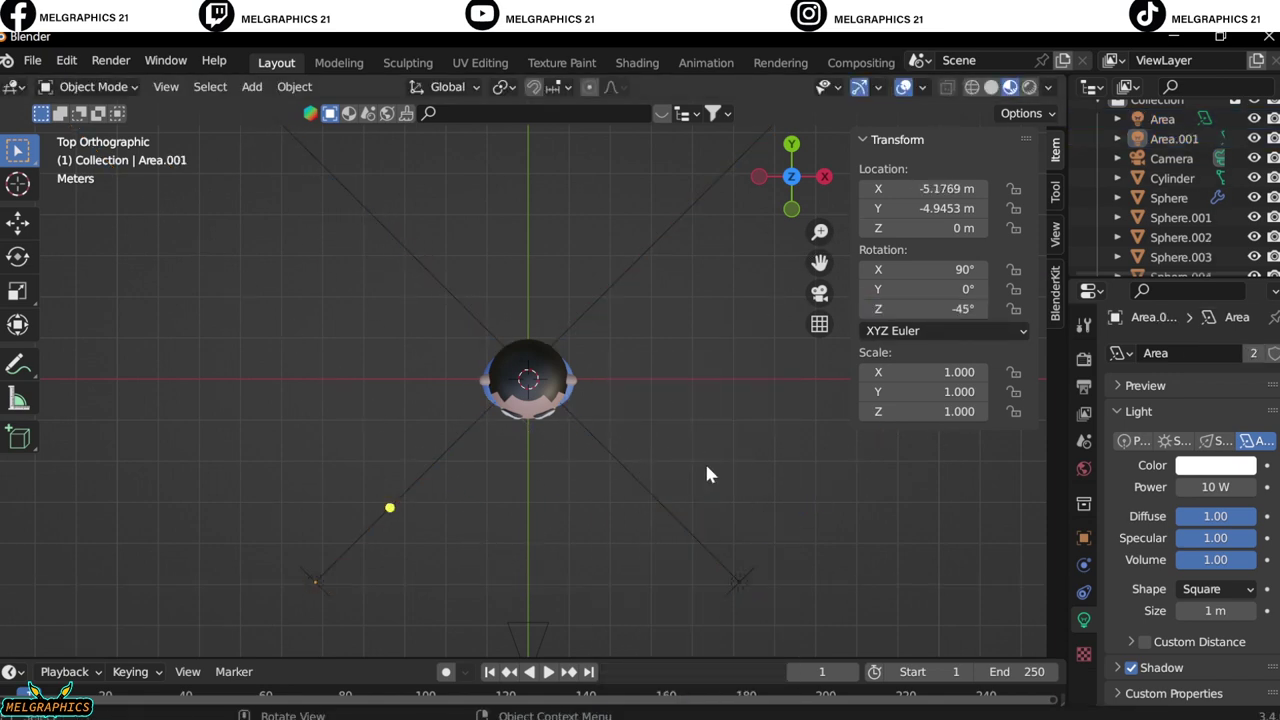
Add a third area light and raise it along Z above the head
key("shift+a")
left_click(789, 529)
key("KP_1")
key("g")
key("z")
left_click(725, 383)
Add a fourth area light rotated 90° on Y beside the head, then start Save As
key("shift+a")
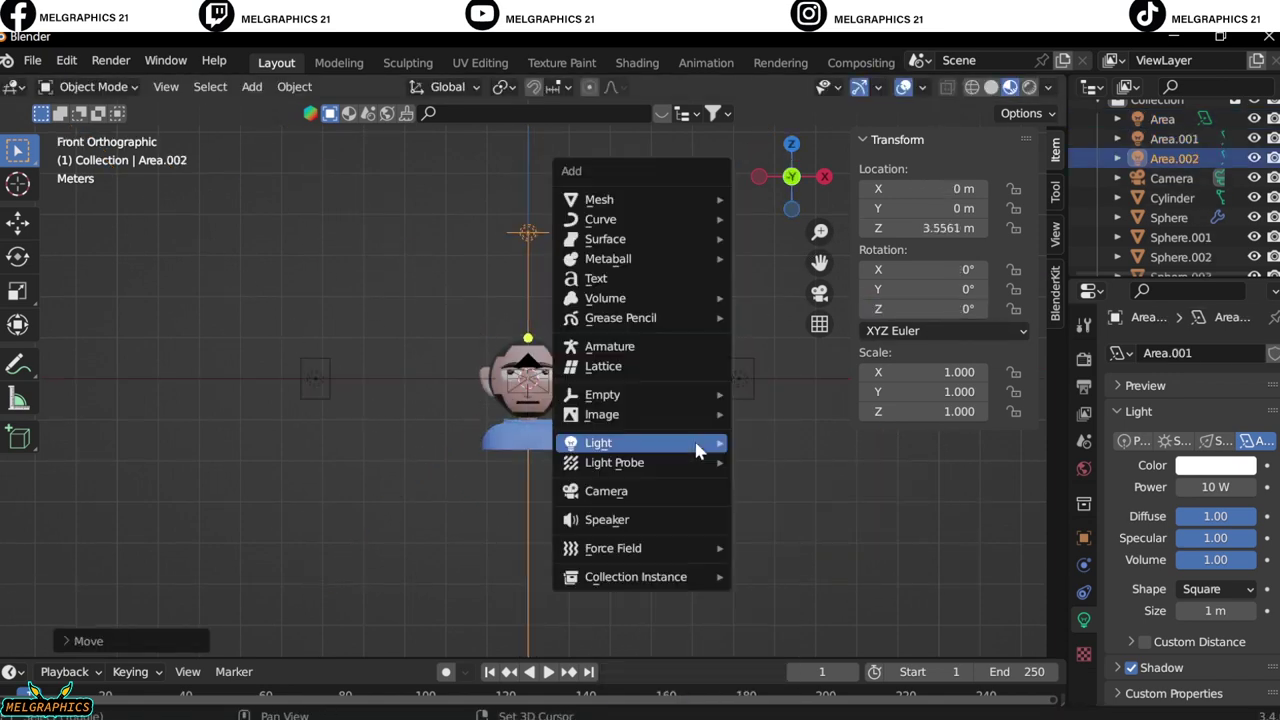
left_click(795, 503)
type("ry90")
key("Return")
key("g")
key("x")
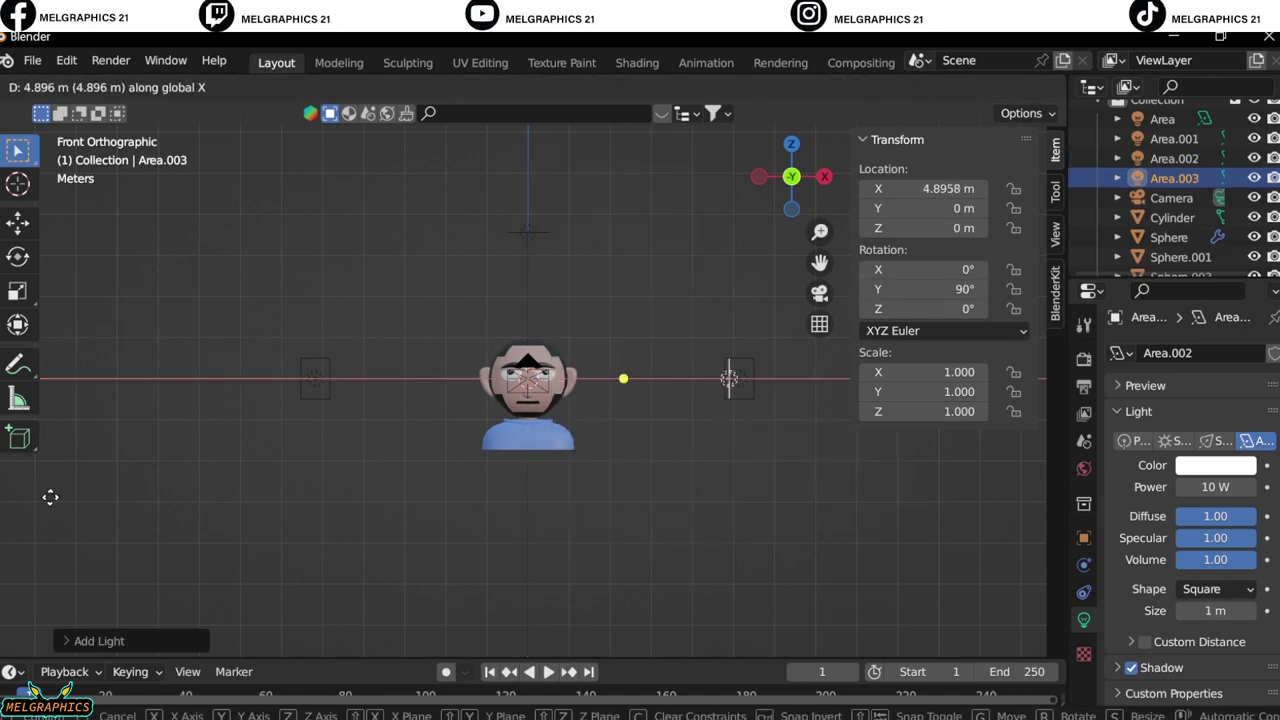
left_click(63, 150)
left_click(32, 60)
left_click(60, 209)
Save the scene as day17 on the Desktop
type("day1")
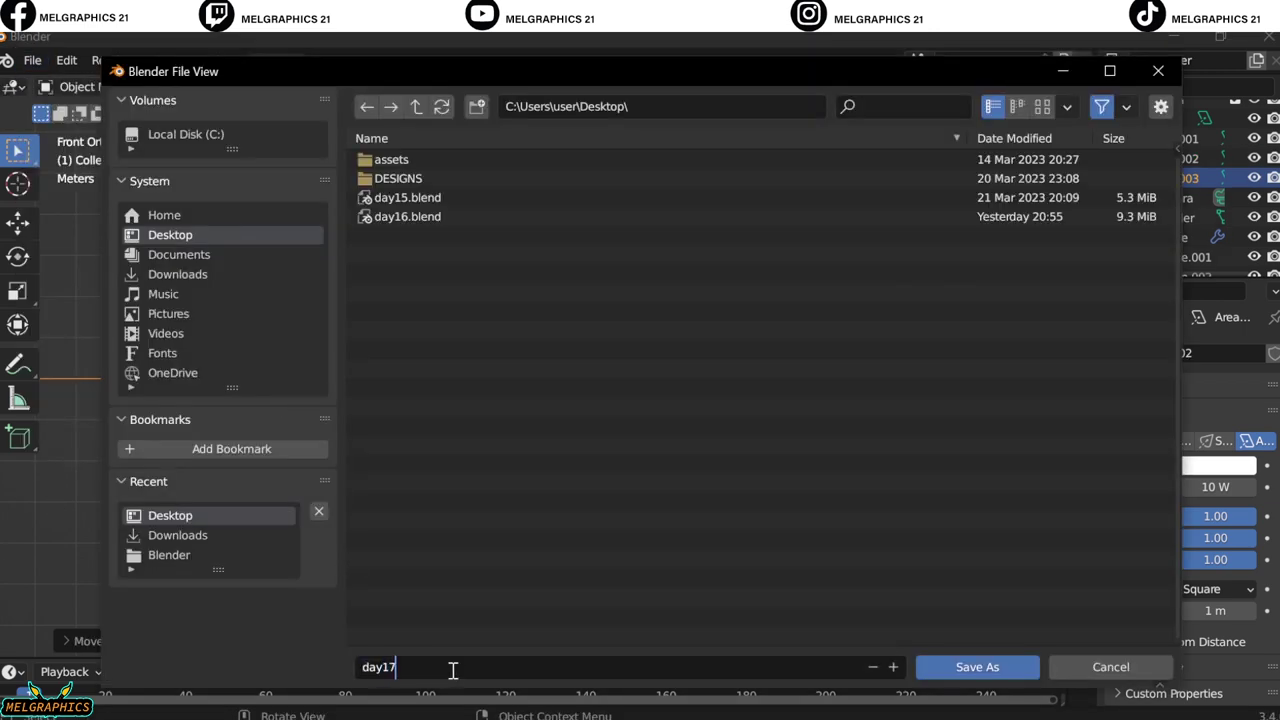
type("7")
key("Return")
left_click(943, 665)
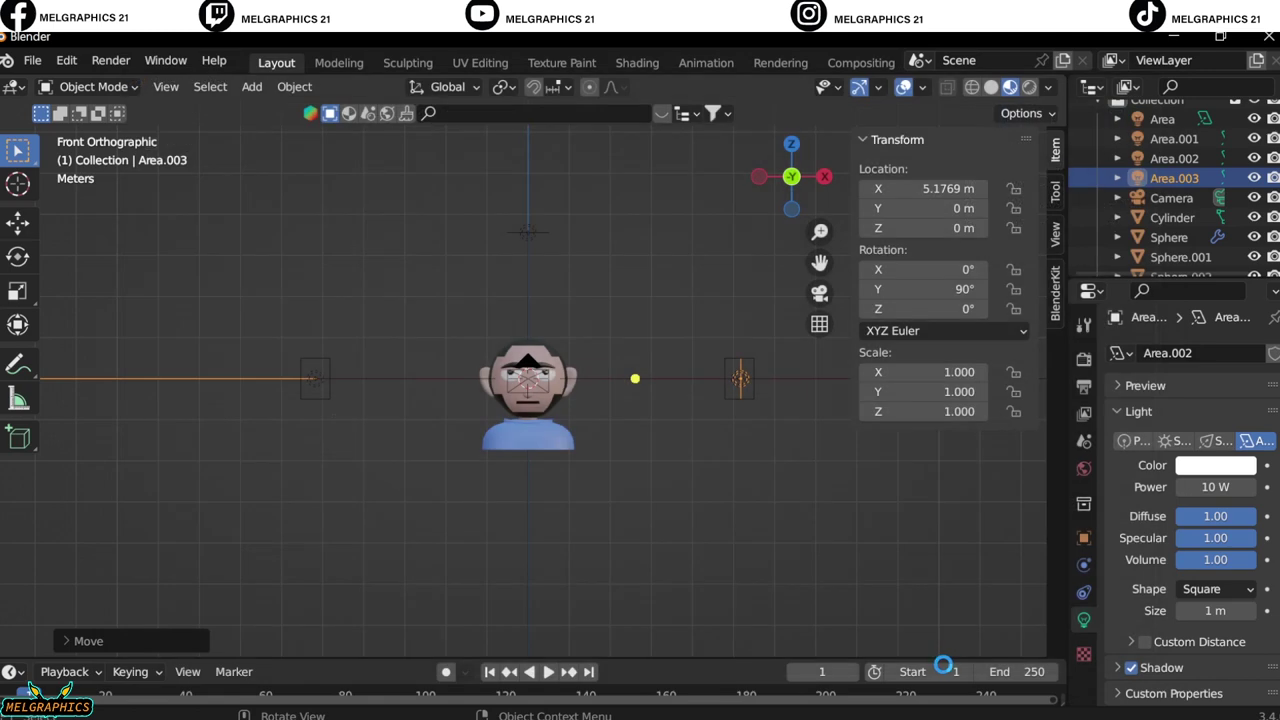
Import the Cyclorama FBX backdrop from the Downloads folder
left_click(32, 60)
left_click(297, 510)
left_click(177, 535)
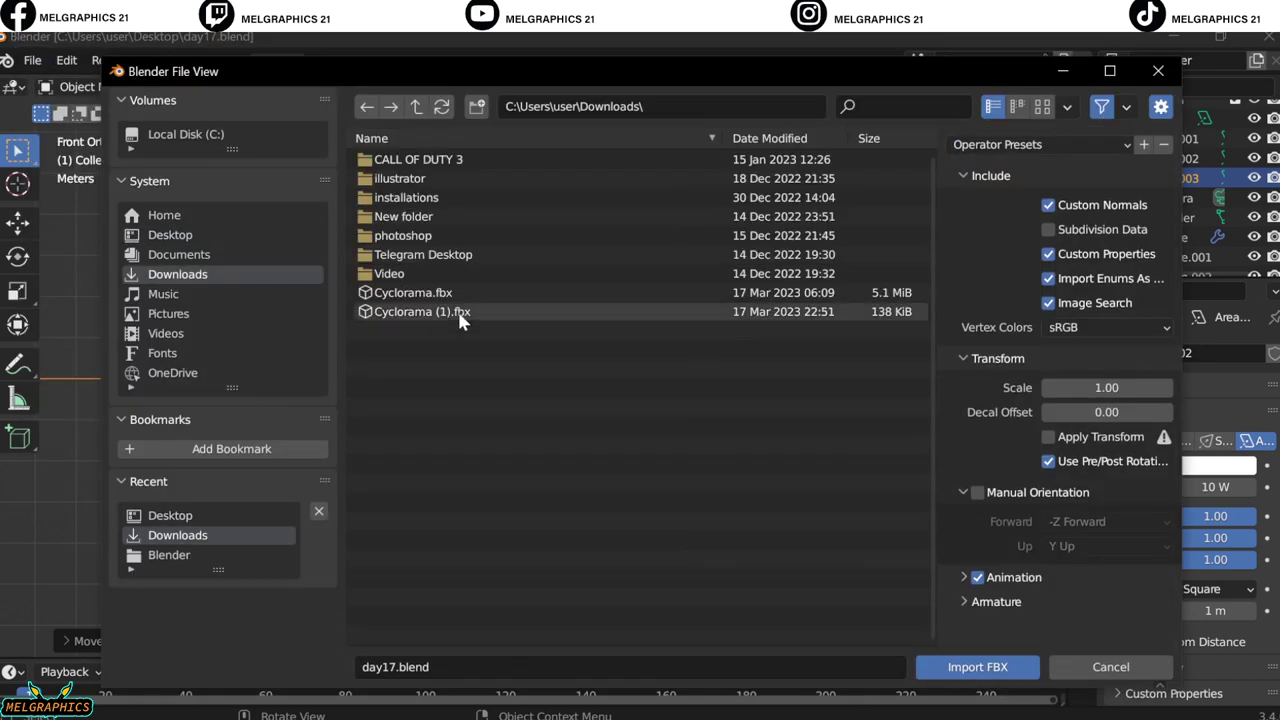
double_click(573, 311)
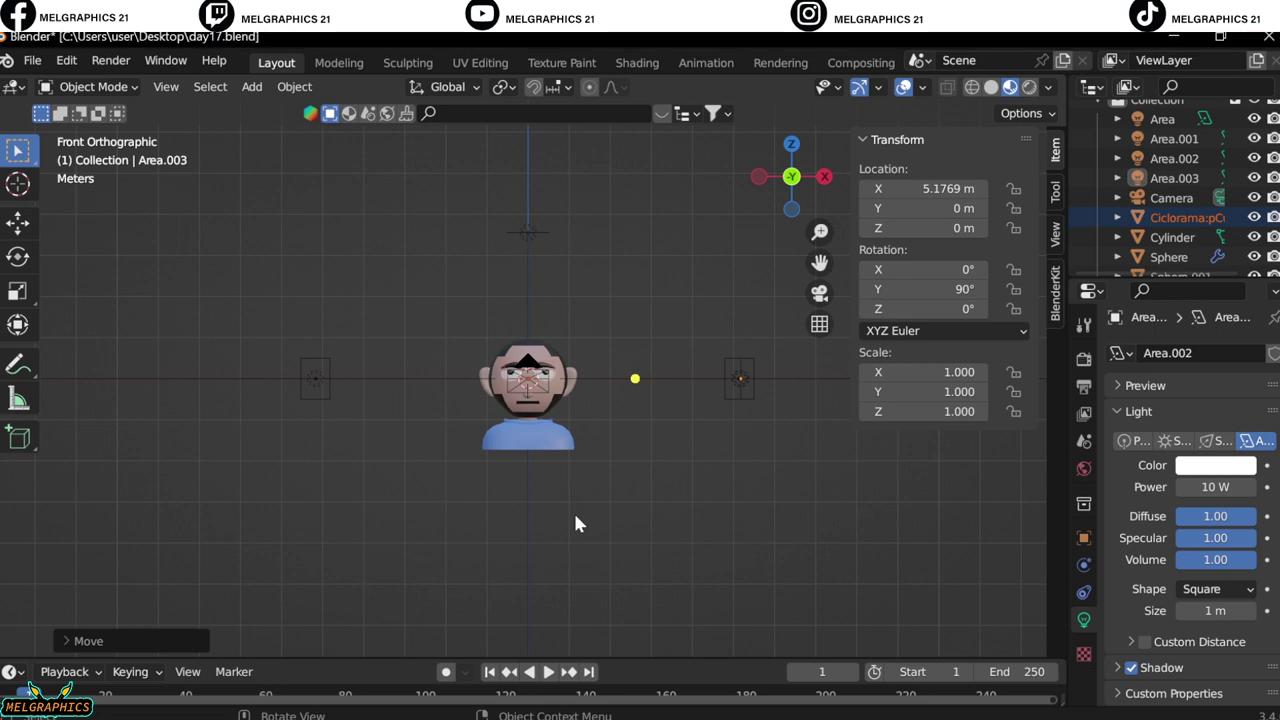
Scale up the cyclorama and move it along Z behind the bust
key("s")
left_click(389, 223)
key("g")
key("z")
left_click(412, 253)
key("KP_3")
key("s")
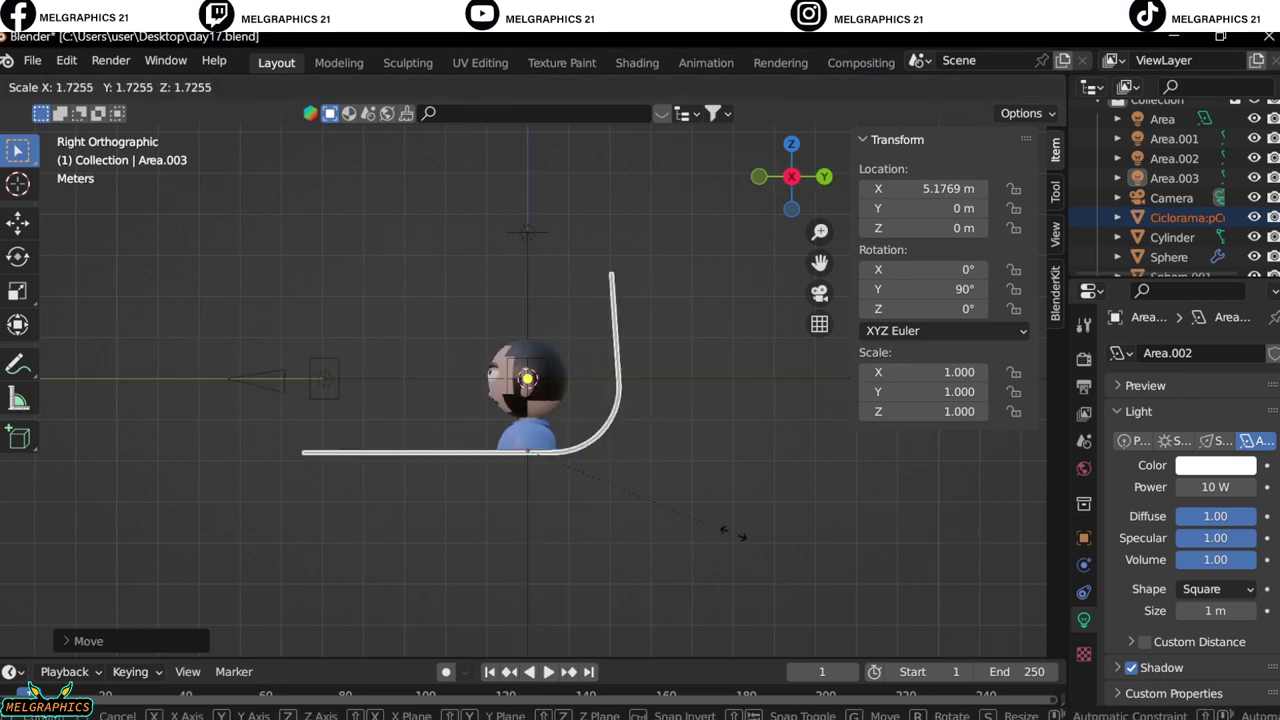
Add a fifth area light, rotate it 90° on X, move it behind the head, and tilt it about 72° toward the backdrop
key("shift+a")
left_click(674, 466)
left_click(946, 270)
type("90")
key("Return")
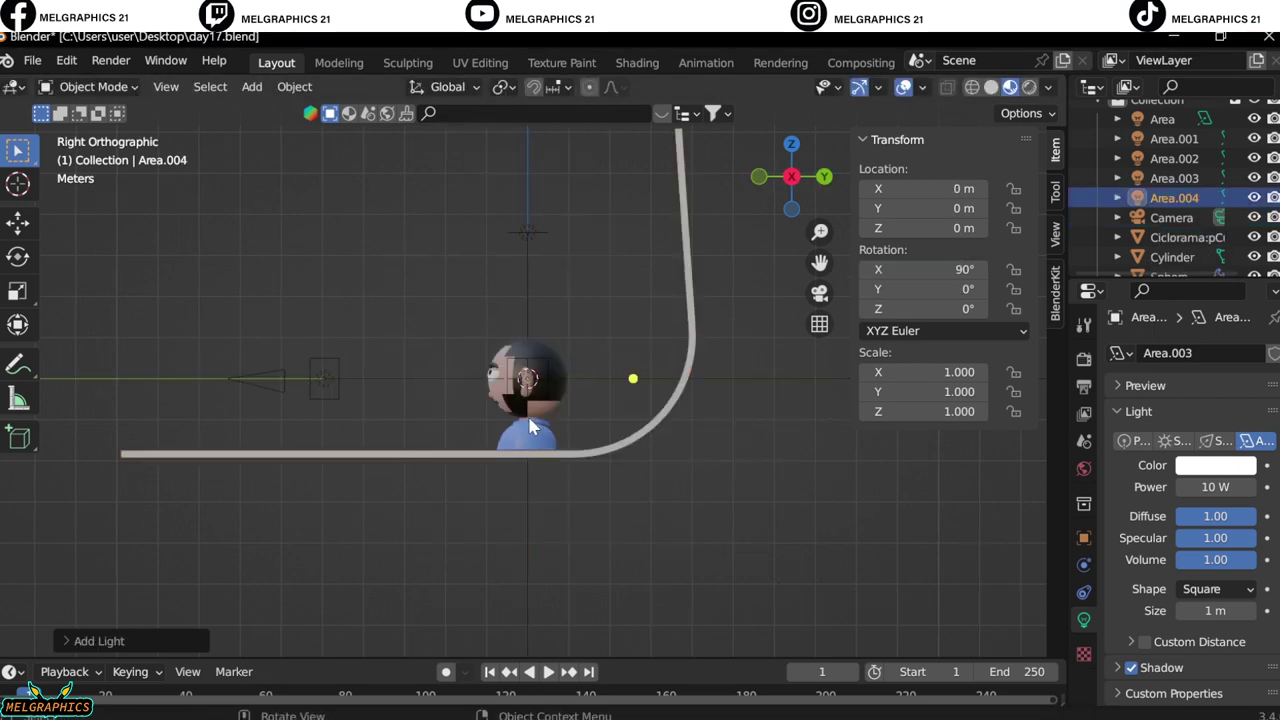
key("g")
key("y")
key("Return")
left_click_drag(920, 289, 900, 270)
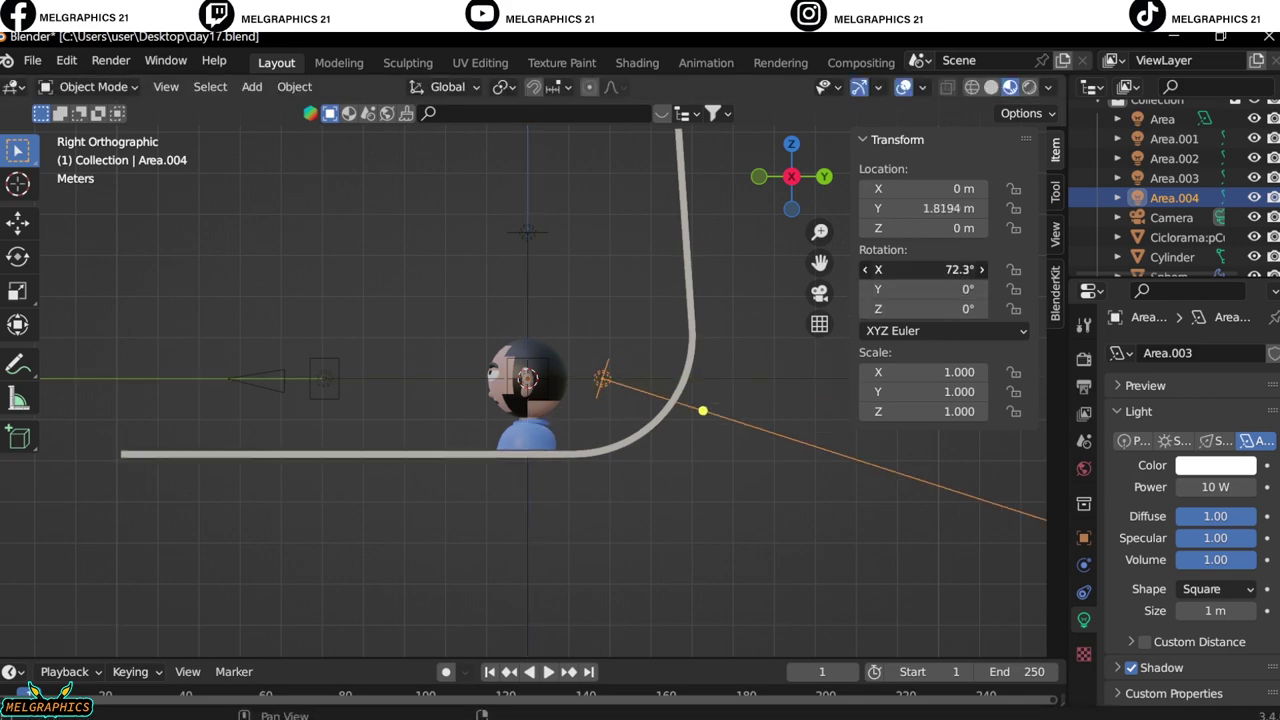
Select a front area light, view through the camera, and save day17.blend
left_click(751, 377)
key("KP_0")
left_click(45, 57)
left_click(61, 189)
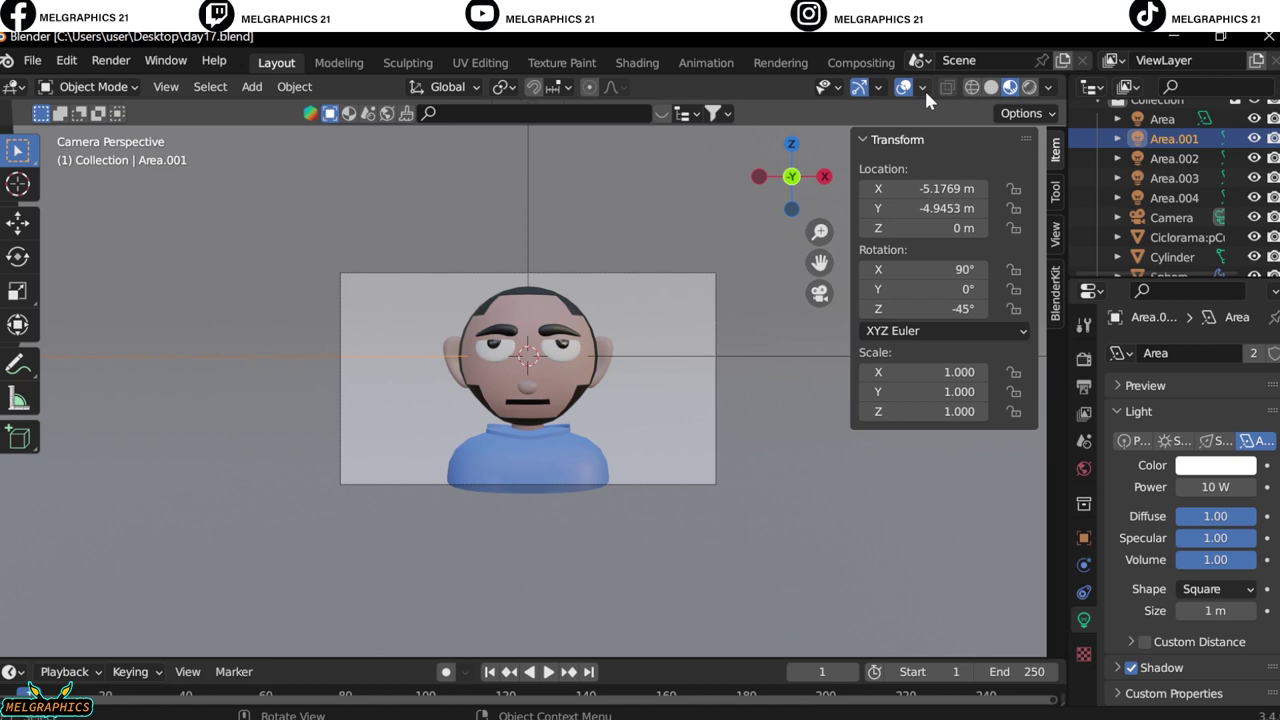
Preview in Rendered shading, raise the light power, and render the final image
left_click(1028, 88)
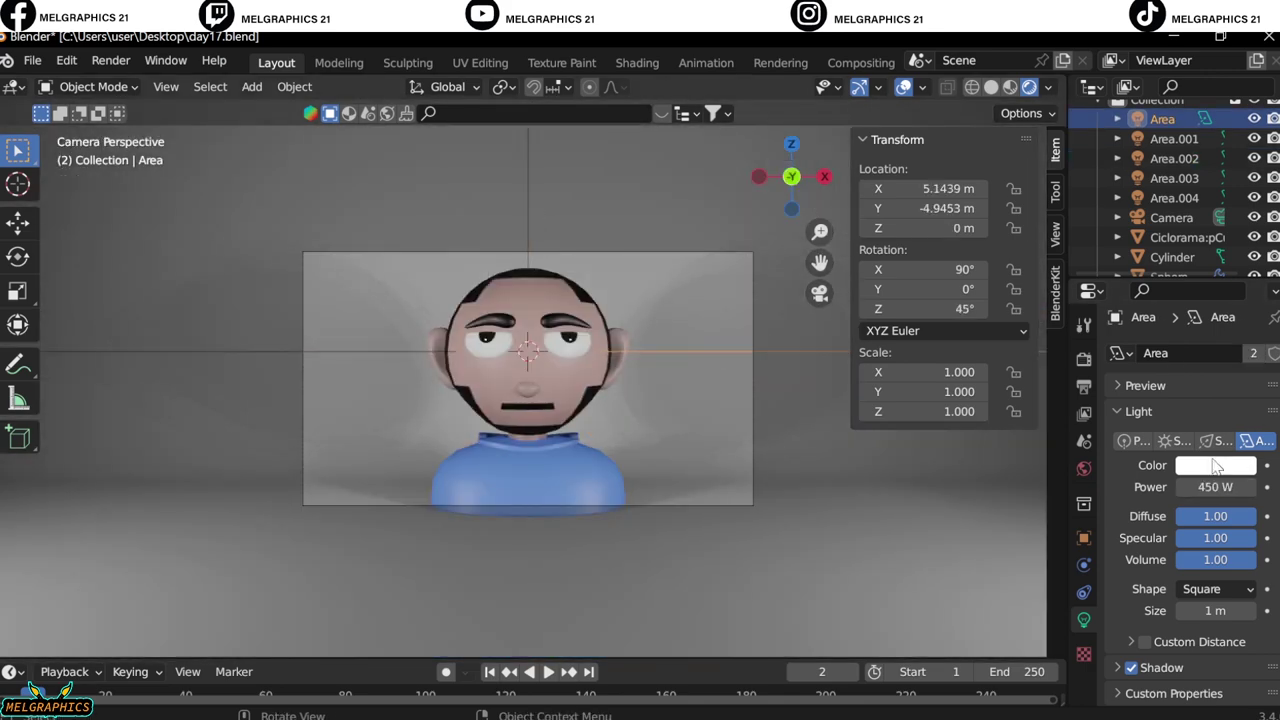
left_click_drag(1215, 487, 1117, 490)
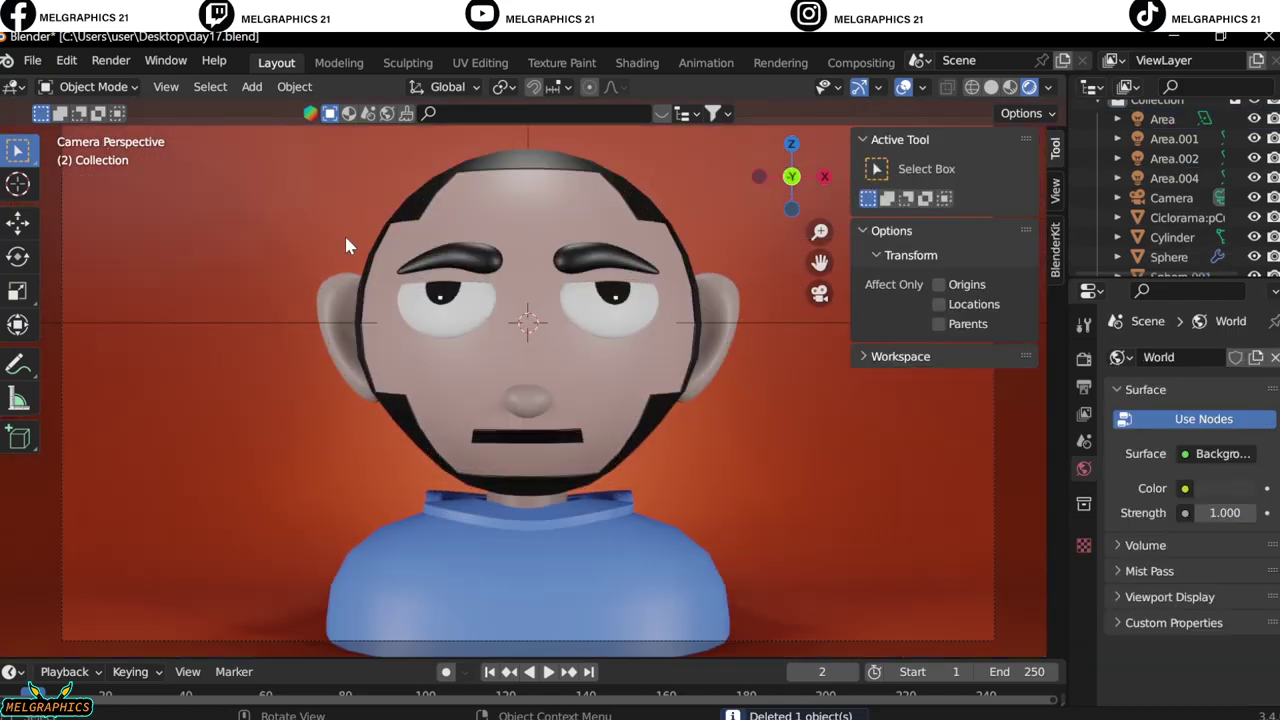
left_click(110, 60)
left_click(150, 83)
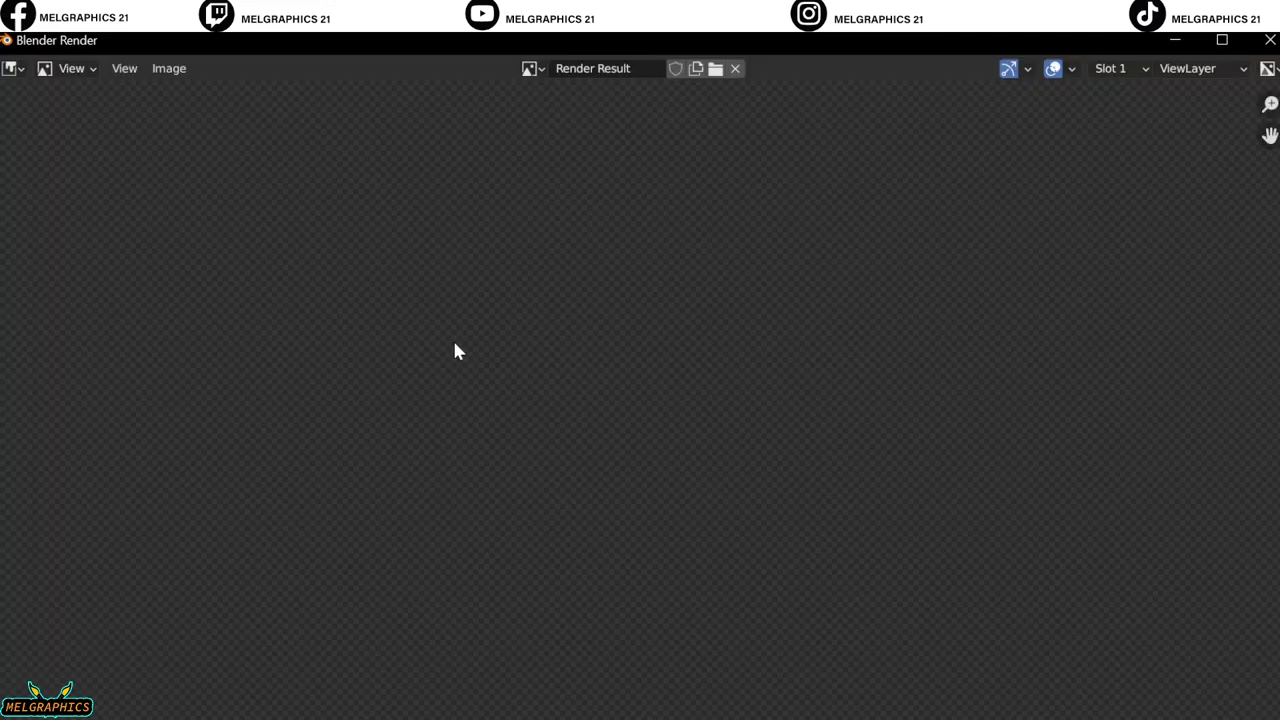